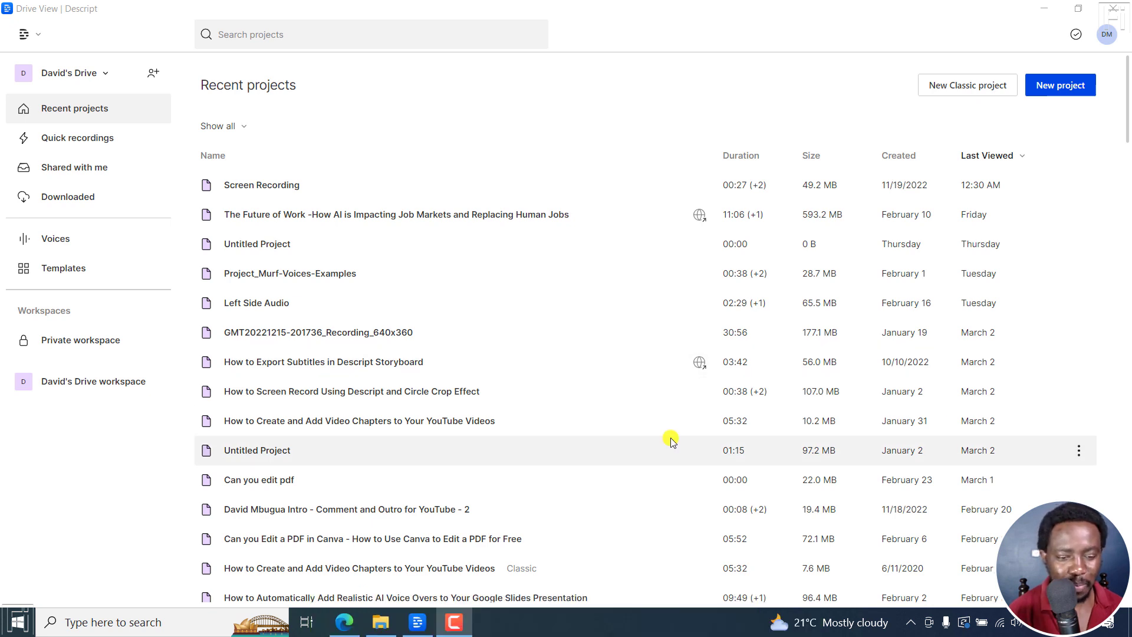
# - Locate the clip PXL_20230309_131039070.TS in the Descript Captions Workflow folder on the desktop
pyautogui.click(800, 9)
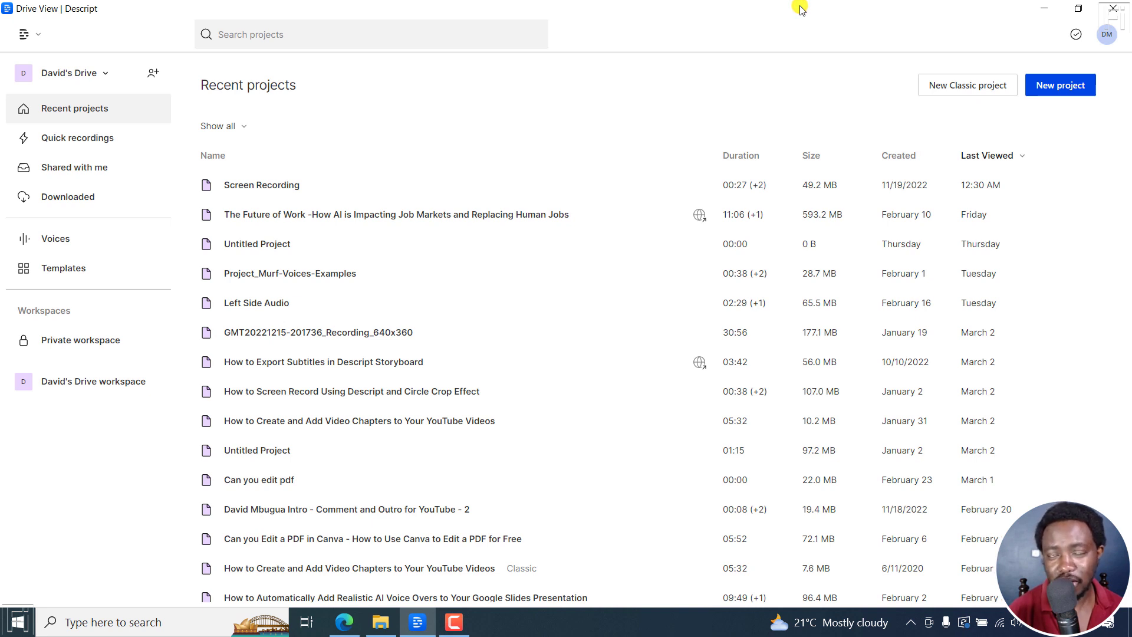
pyautogui.click(388, 628)
pyautogui.click(707, 517)
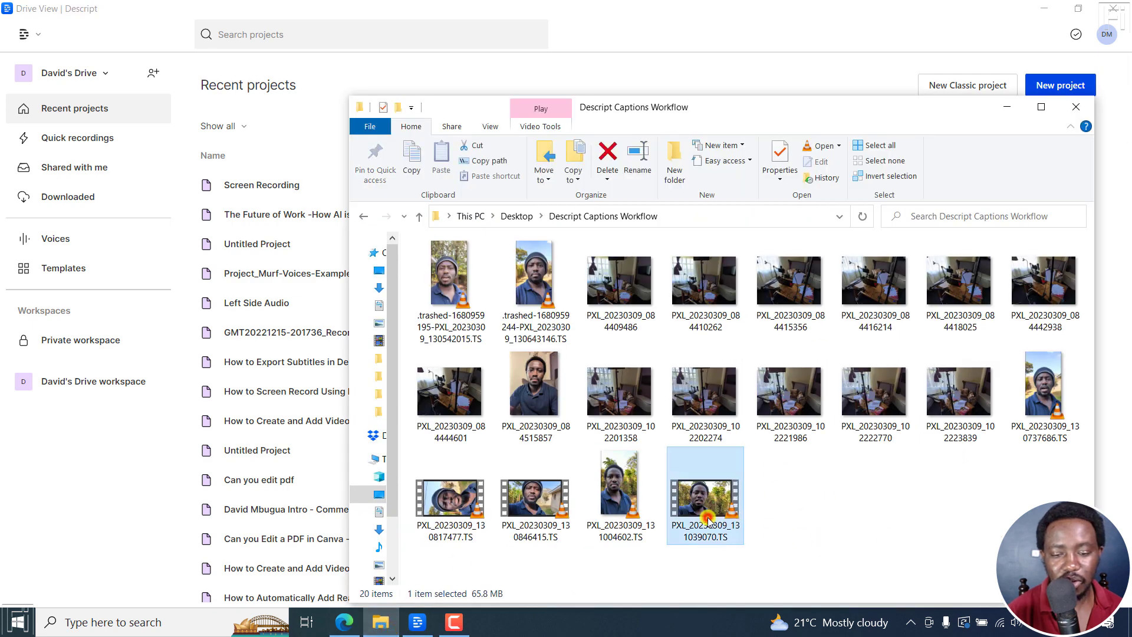
pyautogui.hotkey('alt', 'Tab')
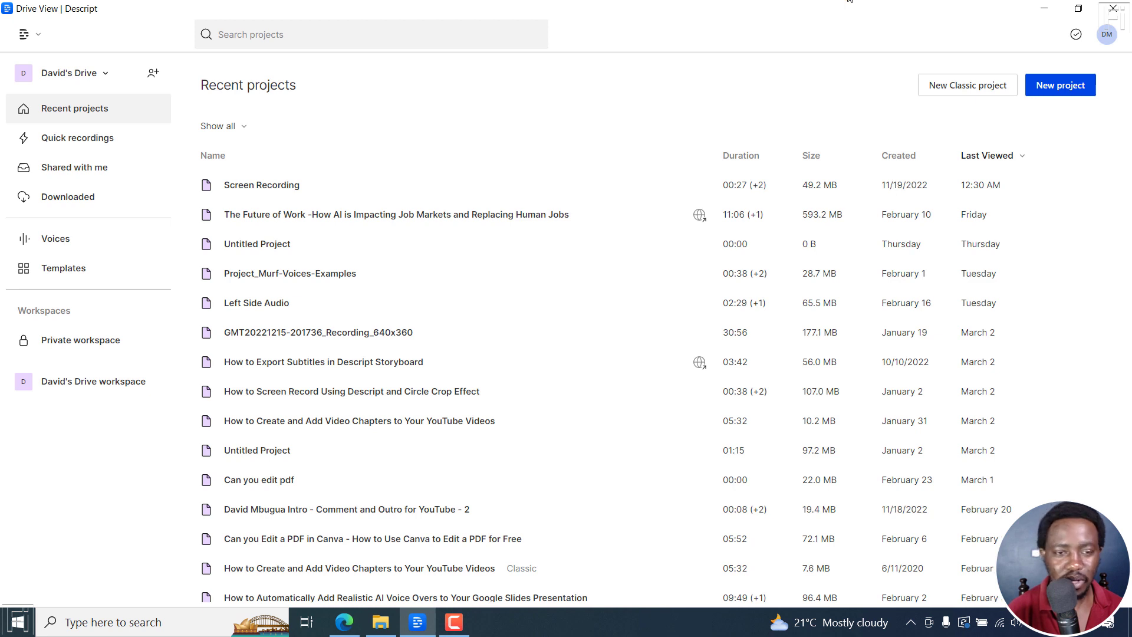
# - Create a new project and import the clip PXL_20230309_131039070.TS from the Descript Captions Workflow folder into its script
pyautogui.click(1065, 84)
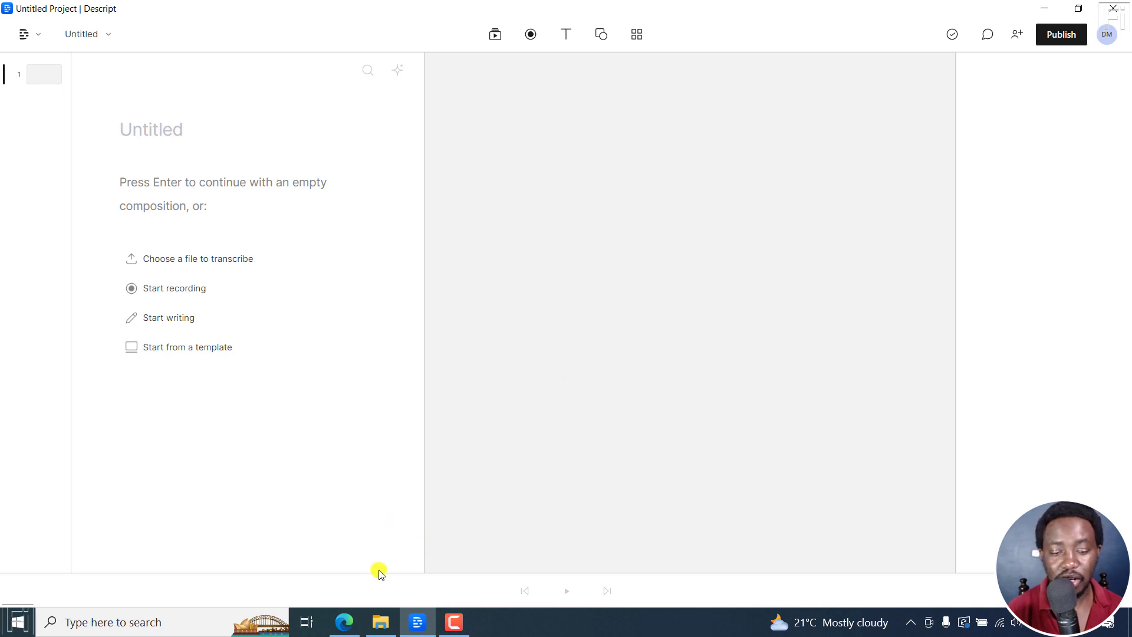
pyautogui.click(379, 623)
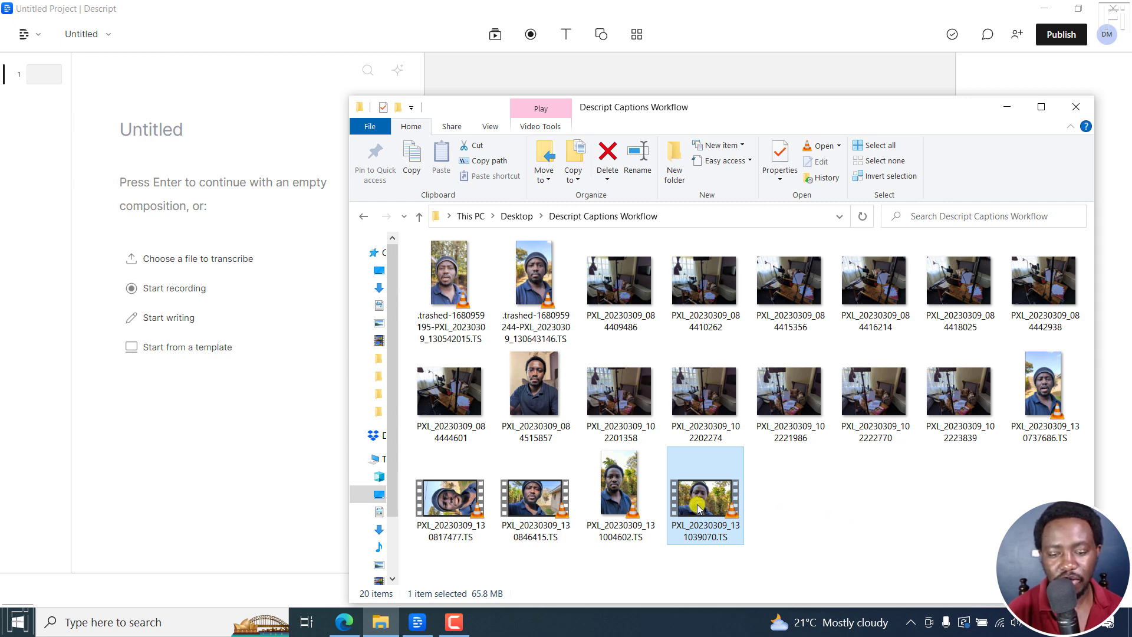
pyautogui.moveTo(706, 511); pyautogui.dragTo(202, 232)
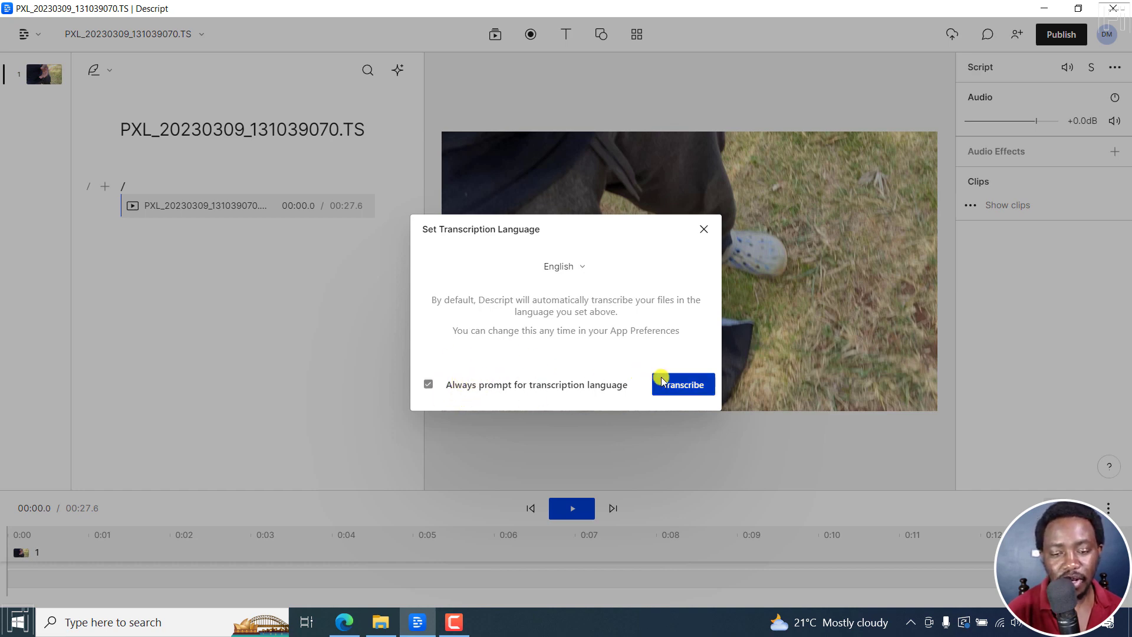
# - Transcribe the imported clip in English and enter the speaker's name for it
pyautogui.click(683, 385)
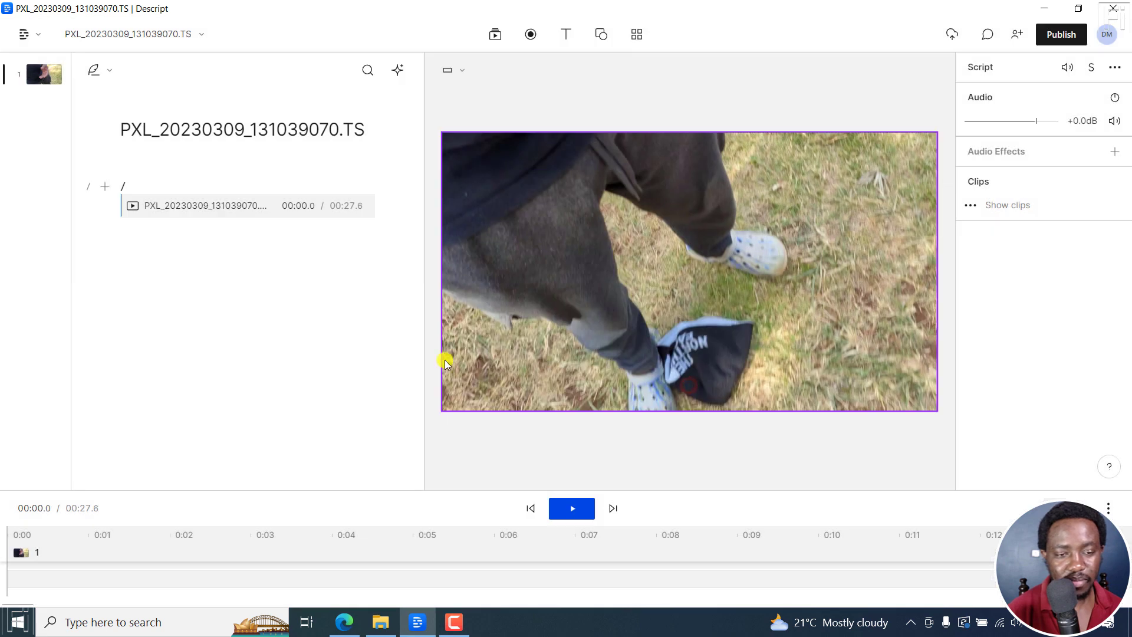
pyautogui.click(249, 207)
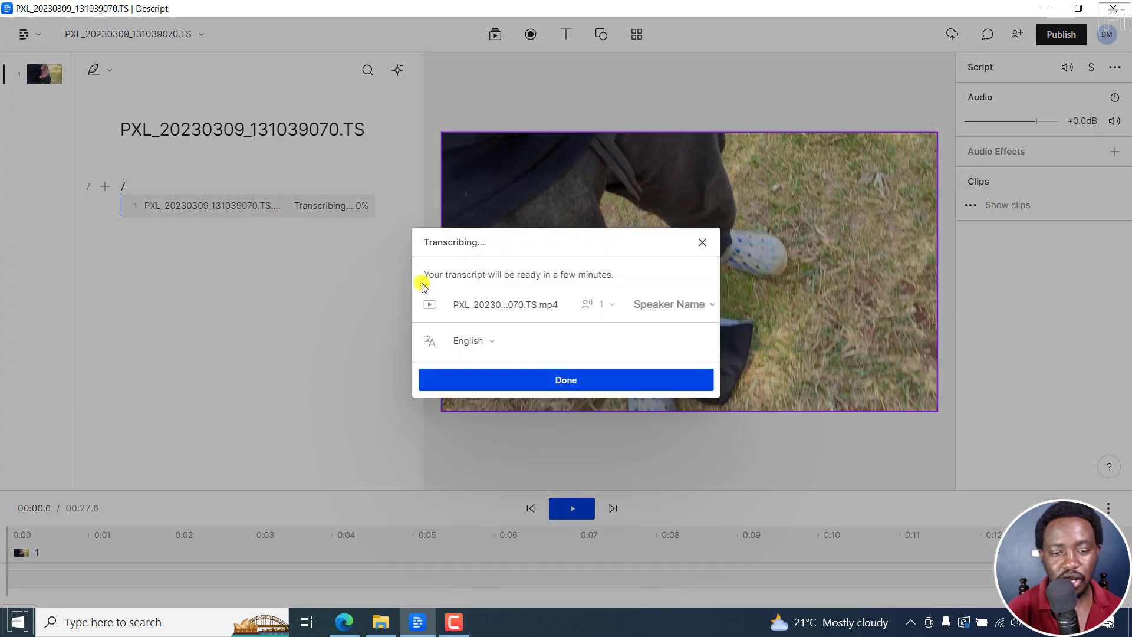
pyautogui.click(658, 306)
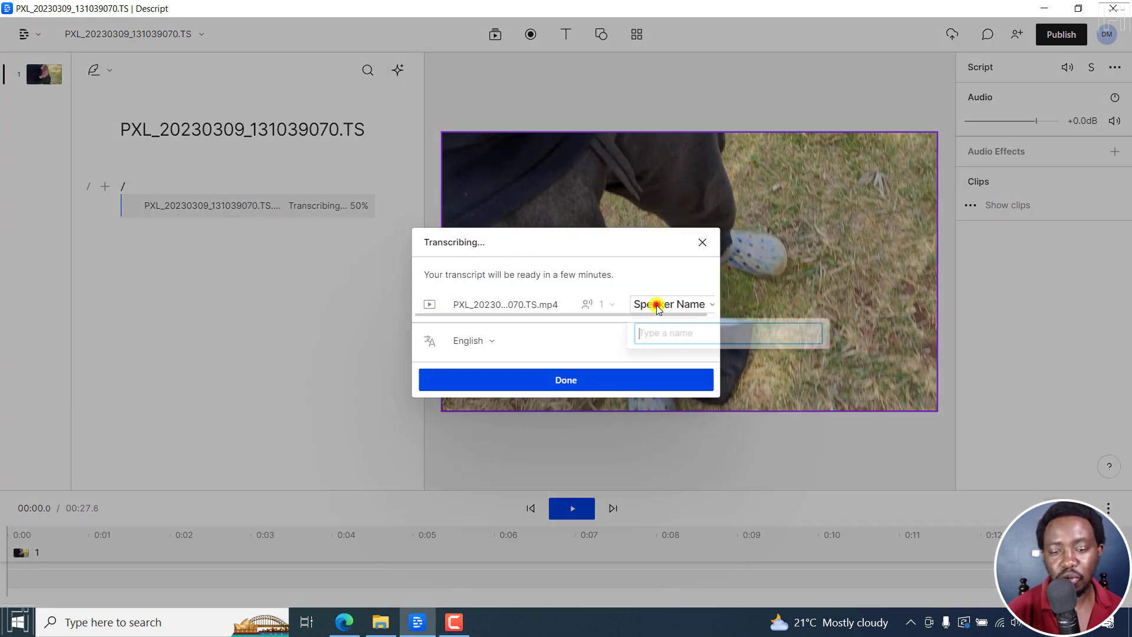
pyautogui.write('David')
pyautogui.click(679, 365)
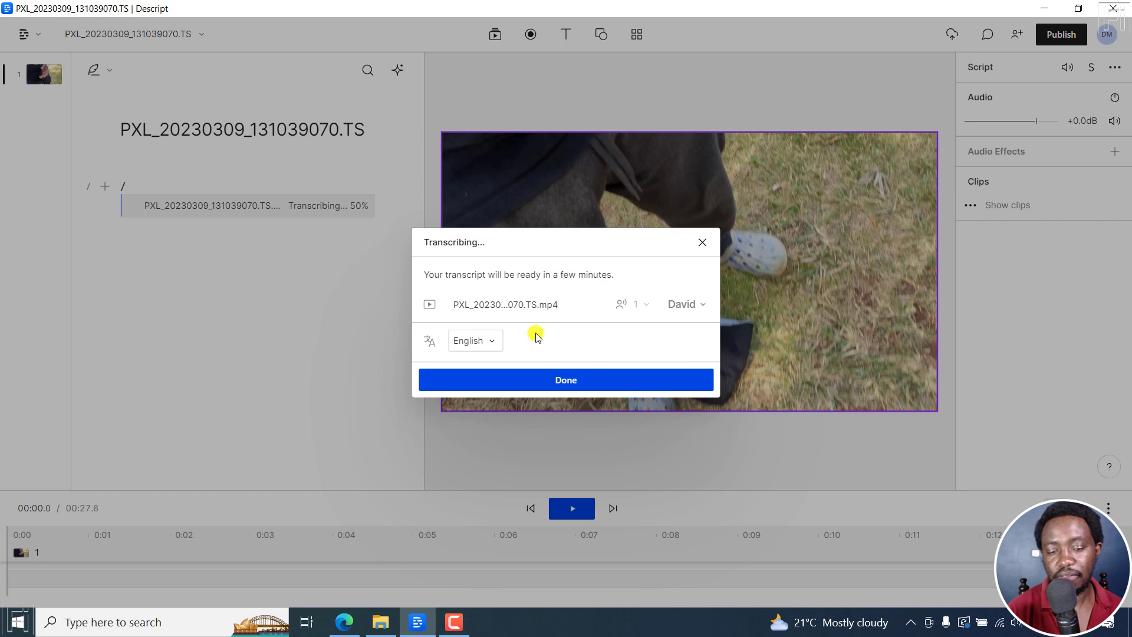
pyautogui.click(571, 381)
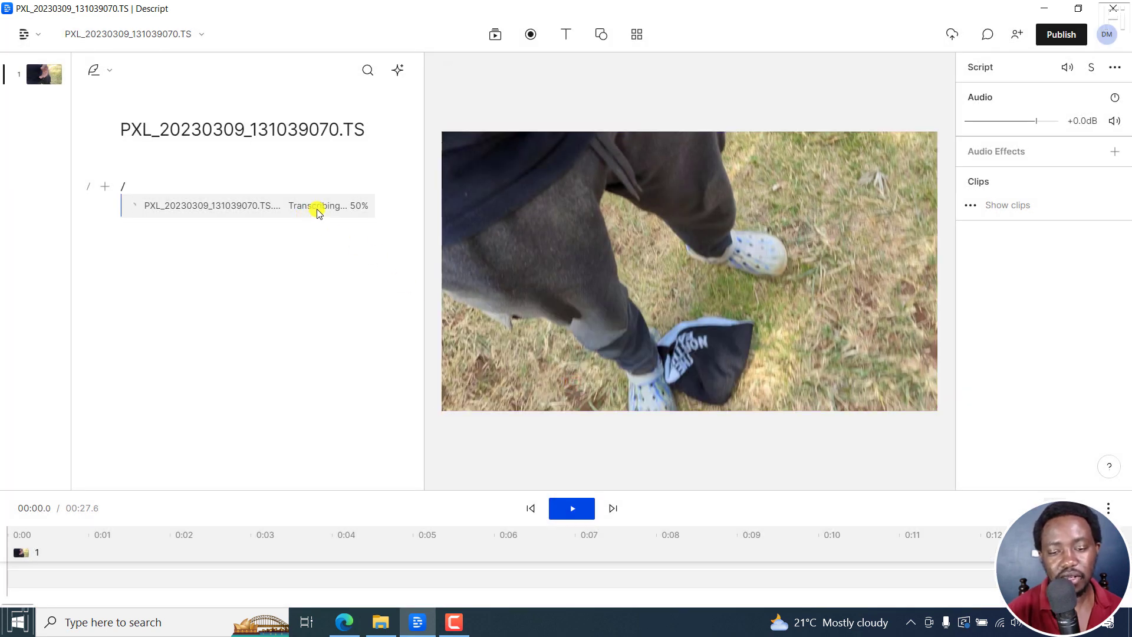
pyautogui.click(663, 231)
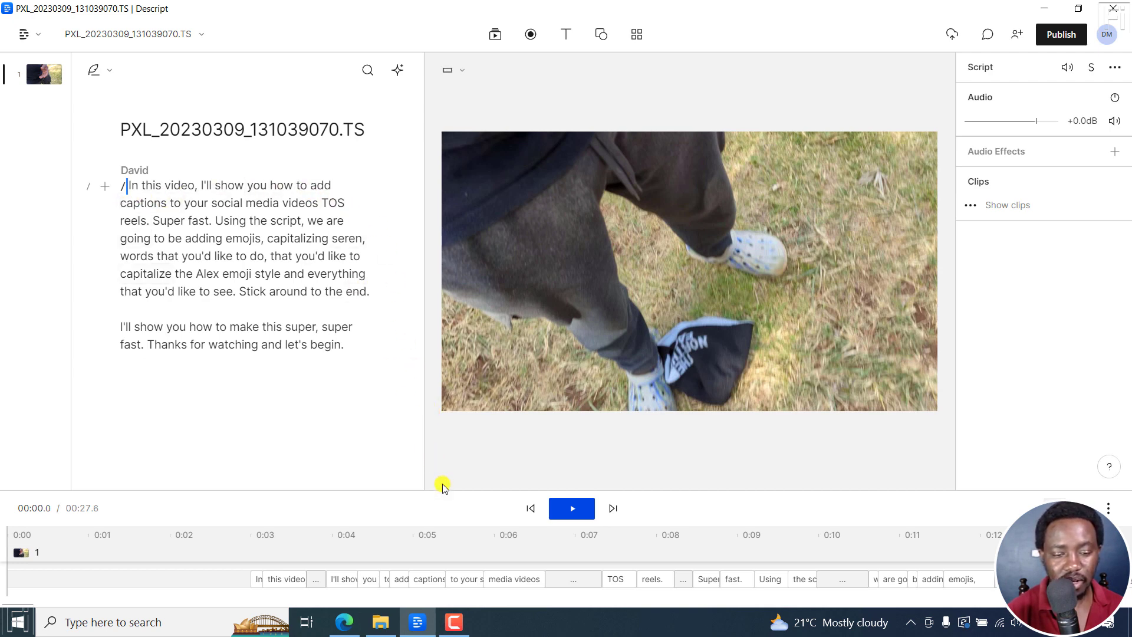
# - Enlarge the timeline and split the clip with the Blade tool at about 2.4 s, before the first spoken word
pyautogui.moveTo(447, 494); pyautogui.dragTo(447, 416)
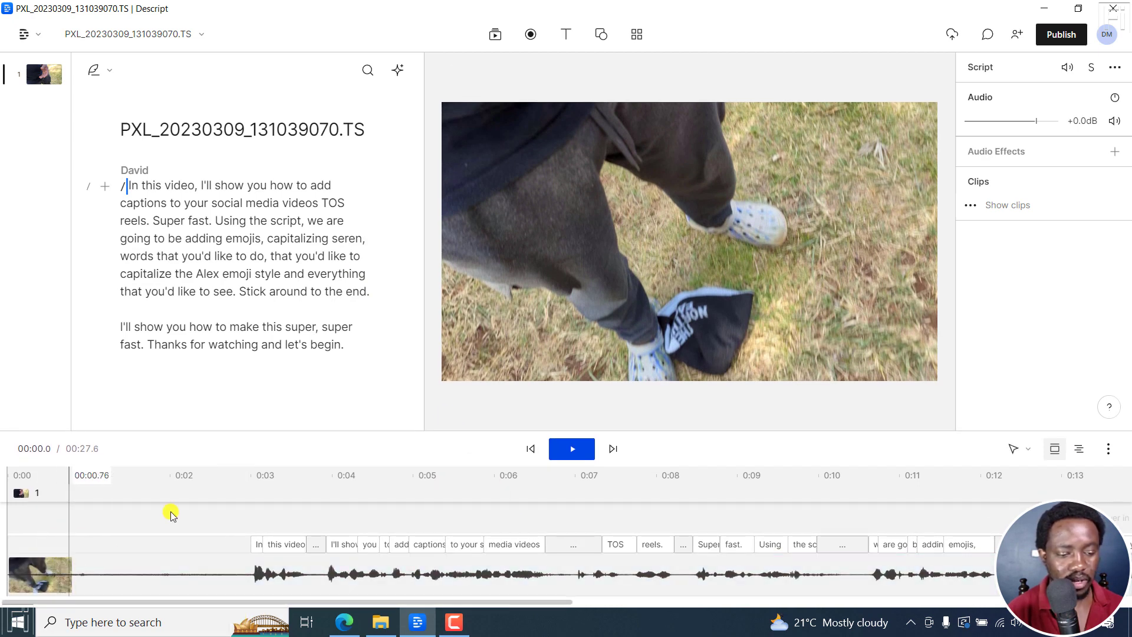
pyautogui.click(1028, 450)
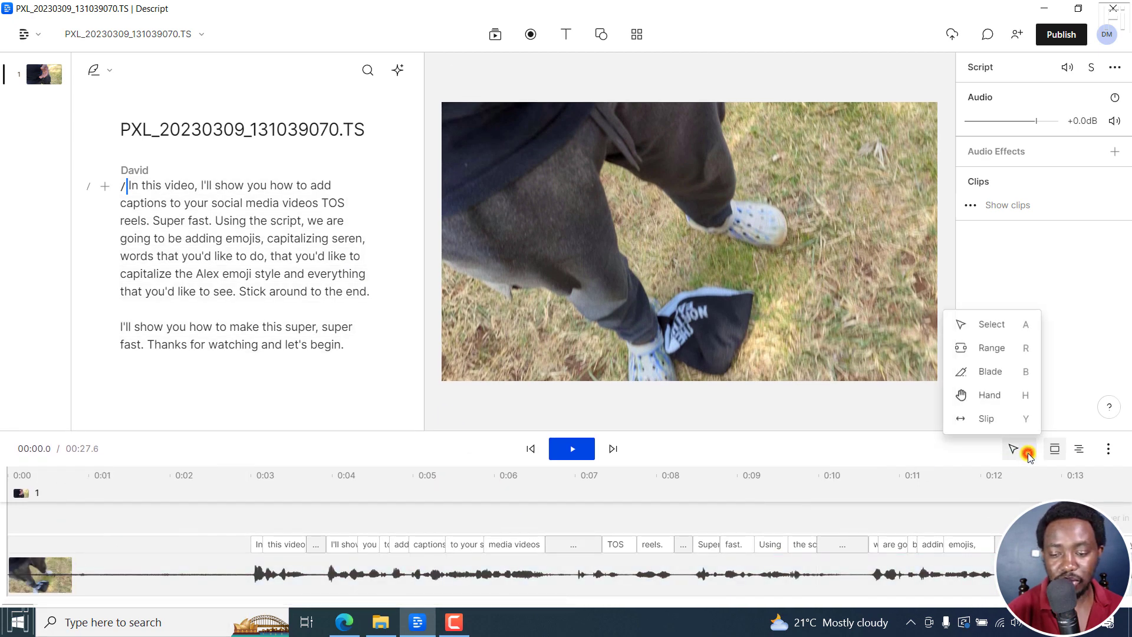
pyautogui.click(993, 373)
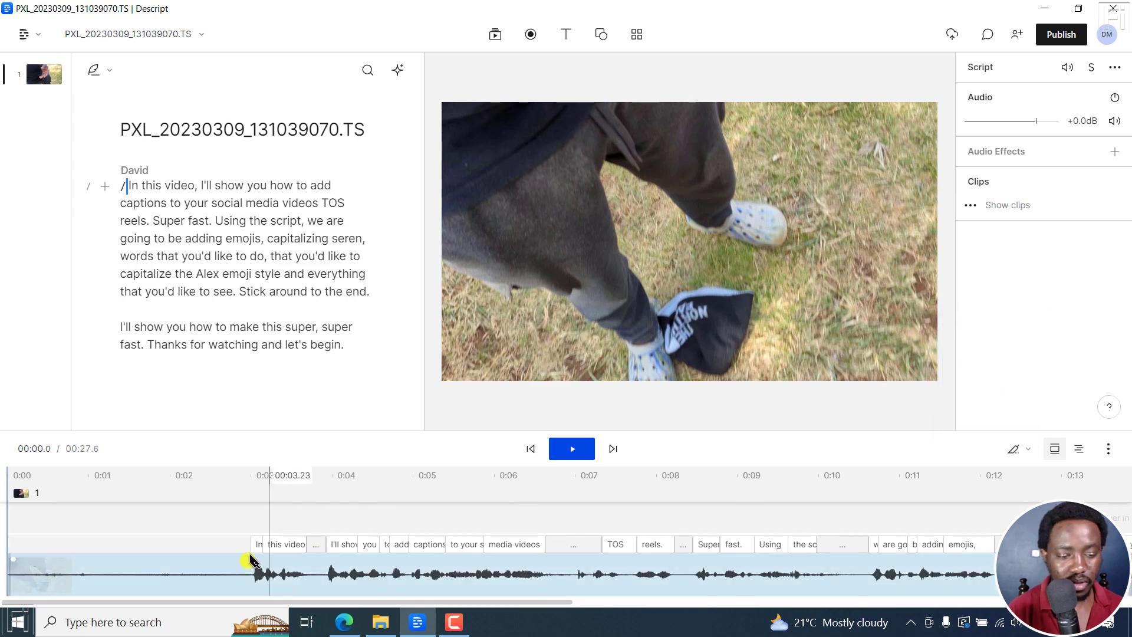
pyautogui.click(202, 560)
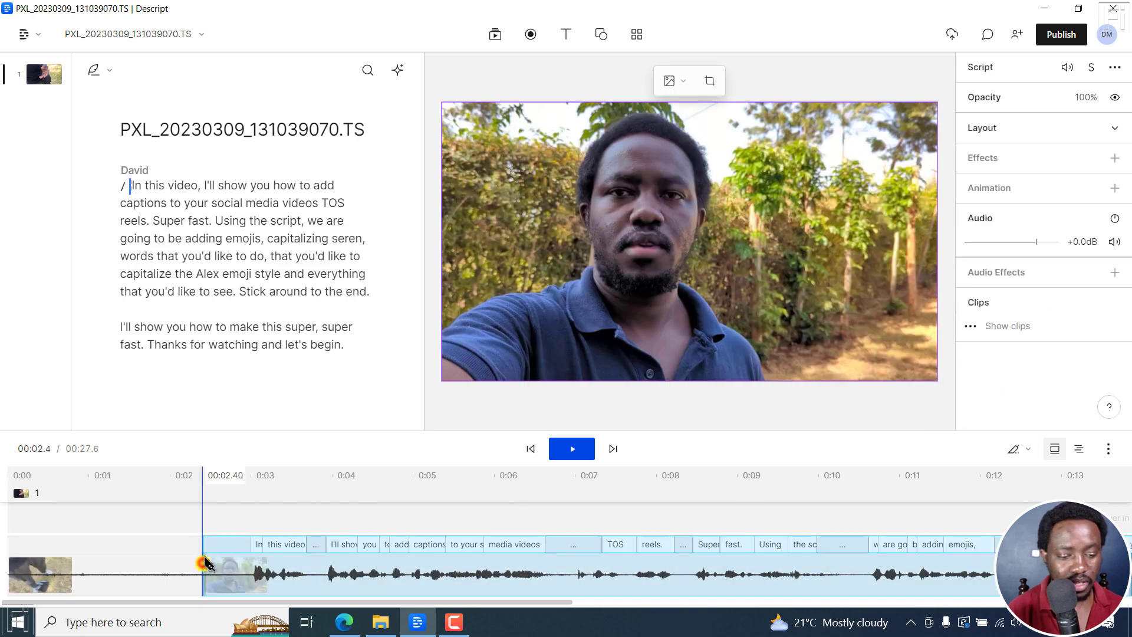
# - Delete the silent opening segment before the split, using the Select tool
pyautogui.click(1024, 450)
pyautogui.click(993, 326)
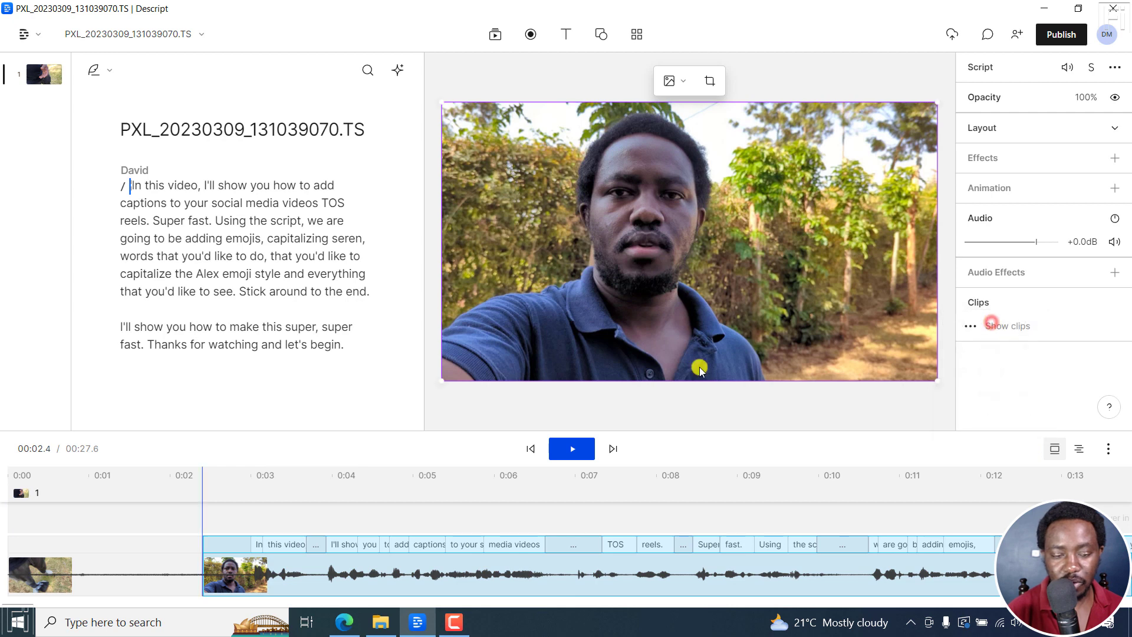
pyautogui.click(115, 575)
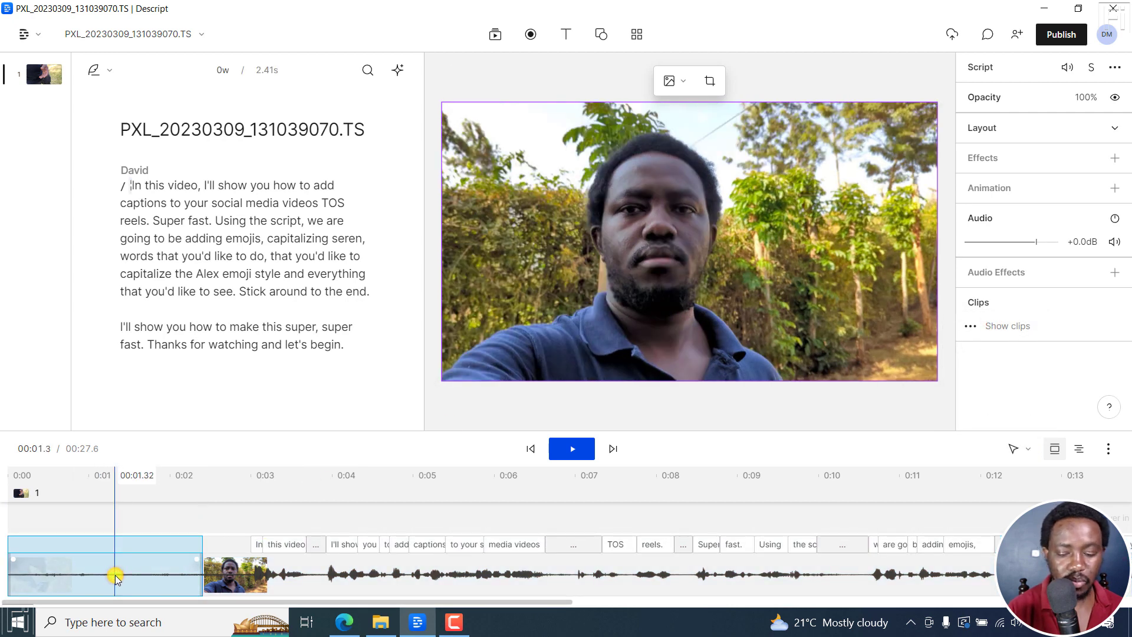
pyautogui.press('Delete')
# - Play the video from the start through "Using the script" to check the transcript against the speech
pyautogui.click(530, 449)
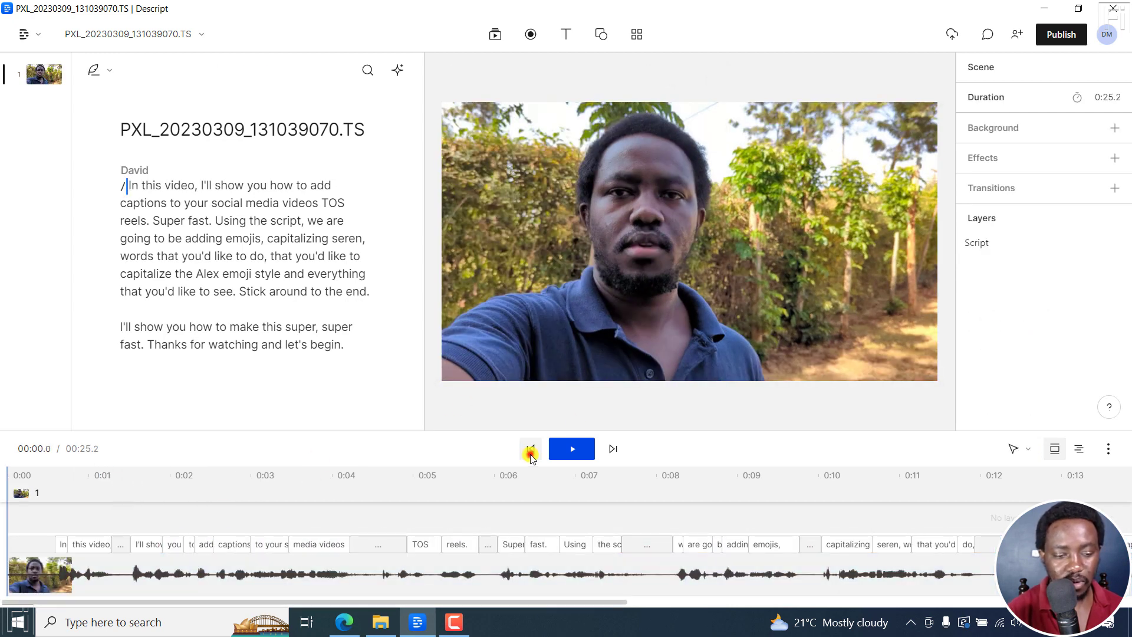
pyautogui.press('space')
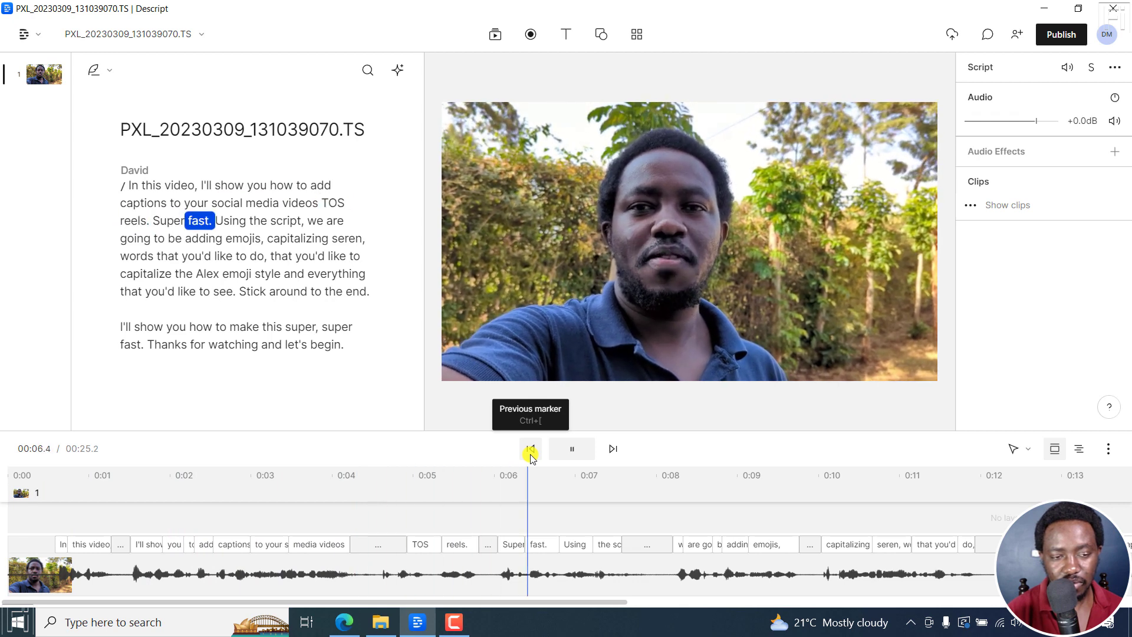
pyautogui.press('space')
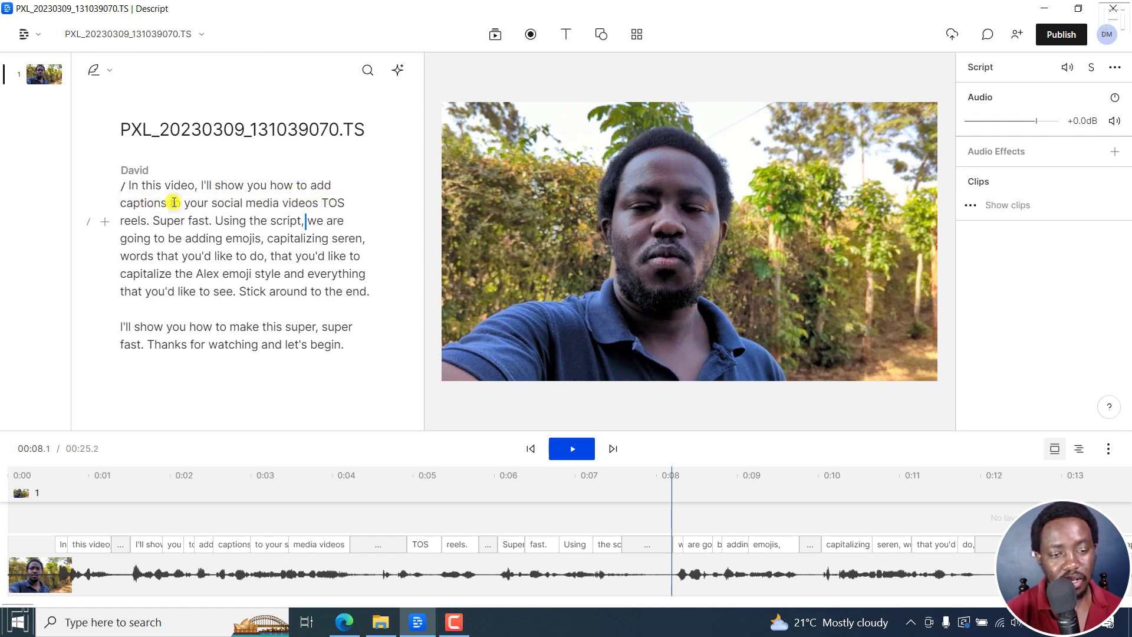
# - Correct the transcript phrase "TOS reels. Super fast" to "TikTok's, reels, Super fast"
pyautogui.moveTo(318, 203); pyautogui.dragTo(211, 220)
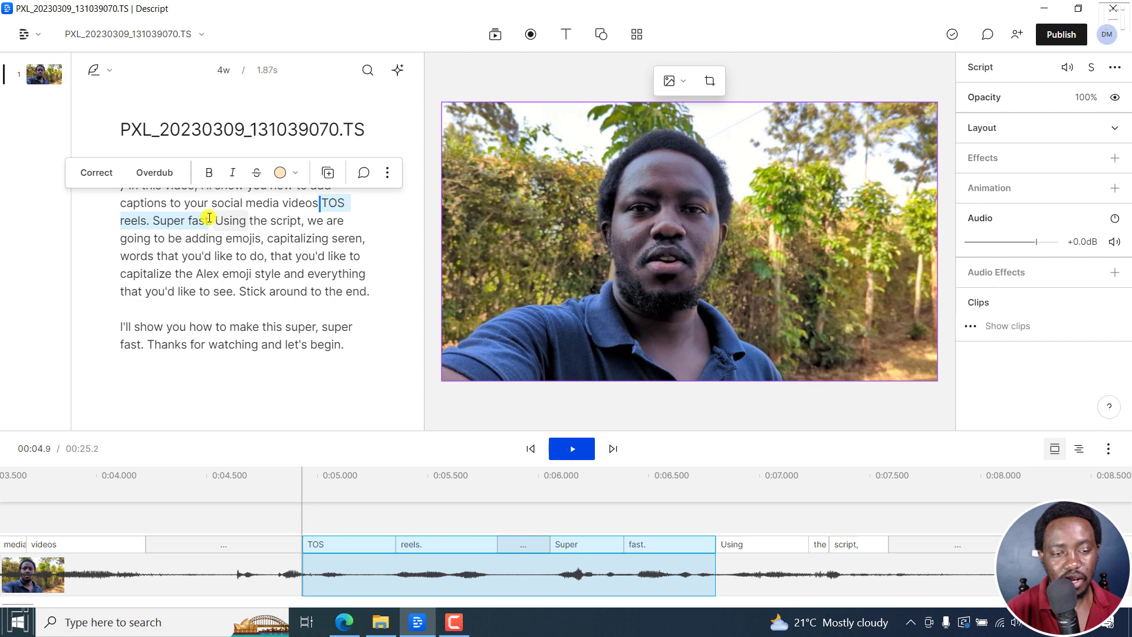
pyautogui.click(96, 172)
pyautogui.click(168, 170)
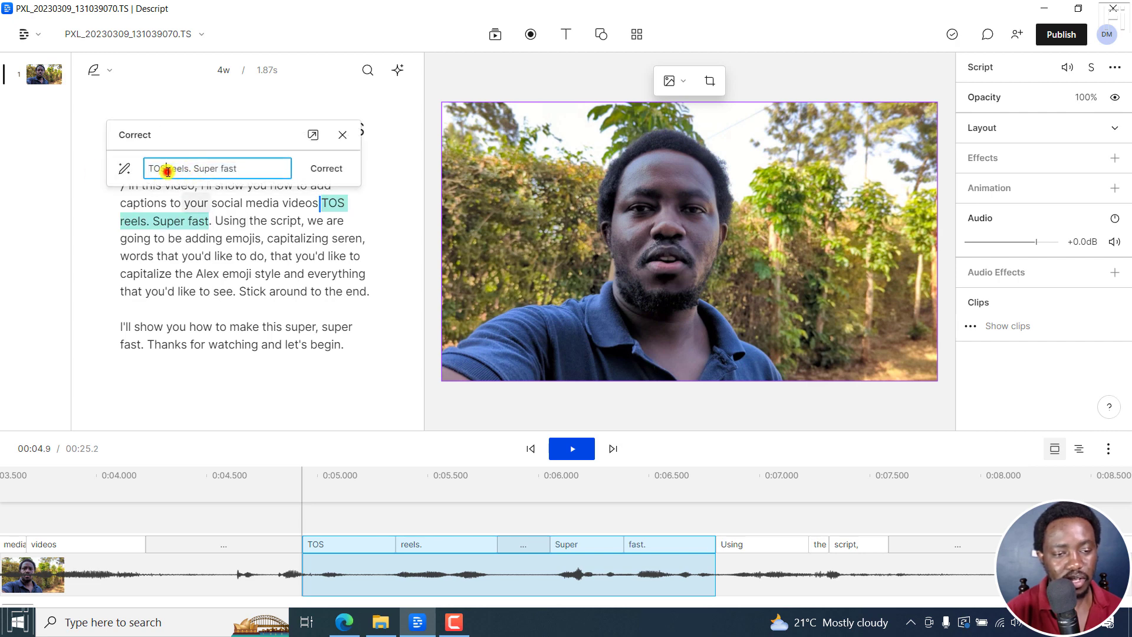
pyautogui.doubleClick(168, 171)
pyautogui.write('TikTok')
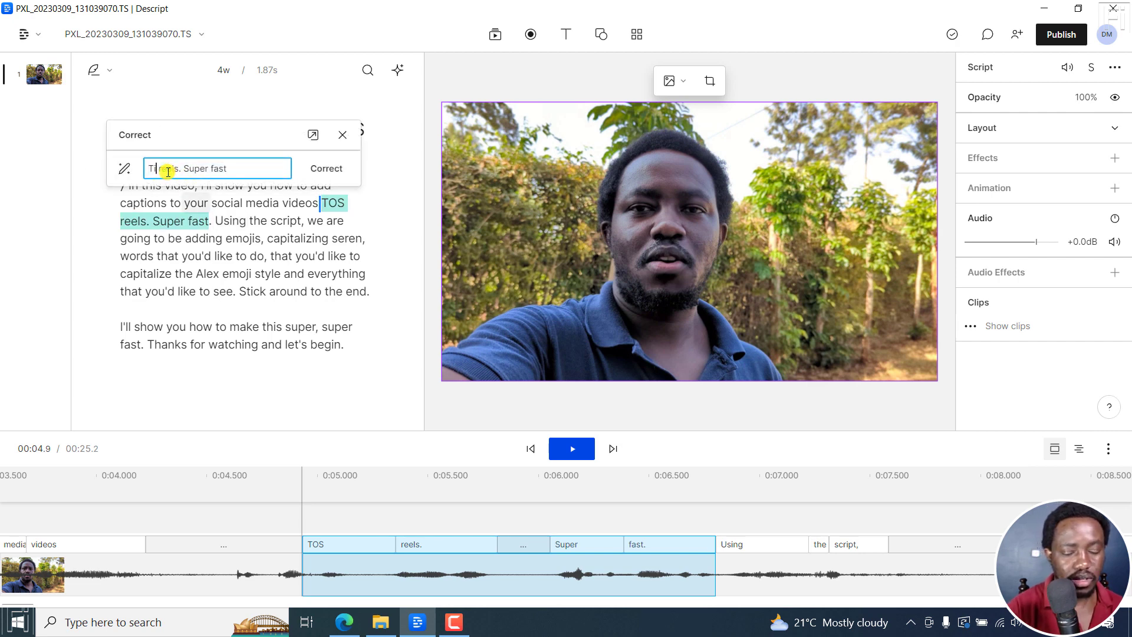
pyautogui.write("'s,")
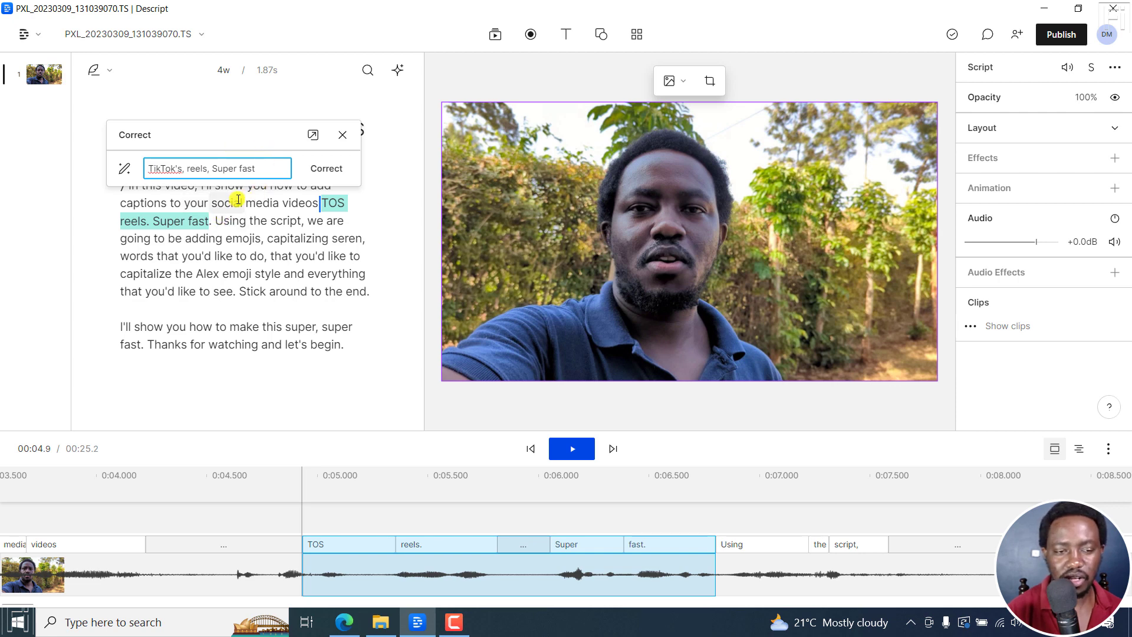
pyautogui.click(319, 169)
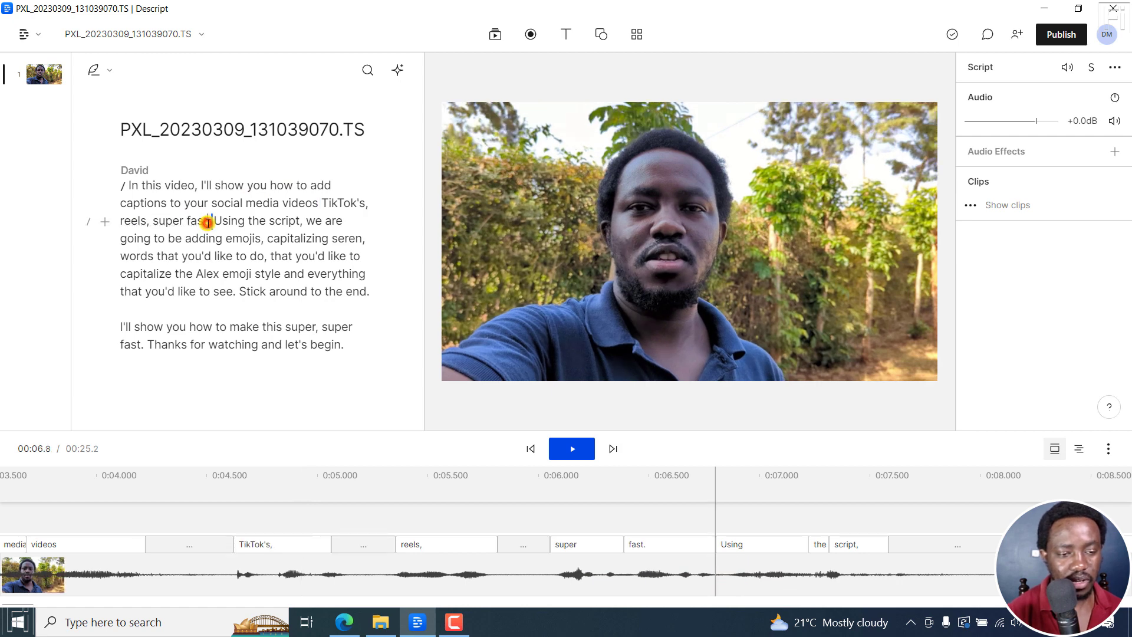
# - Correct the transcript phrase "Using the script," to "using Descript,"
pyautogui.hotkey('shift', 'Right')
pyautogui.hotkey('shift', 'Right')
pyautogui.hotkey('shift', 'Right')
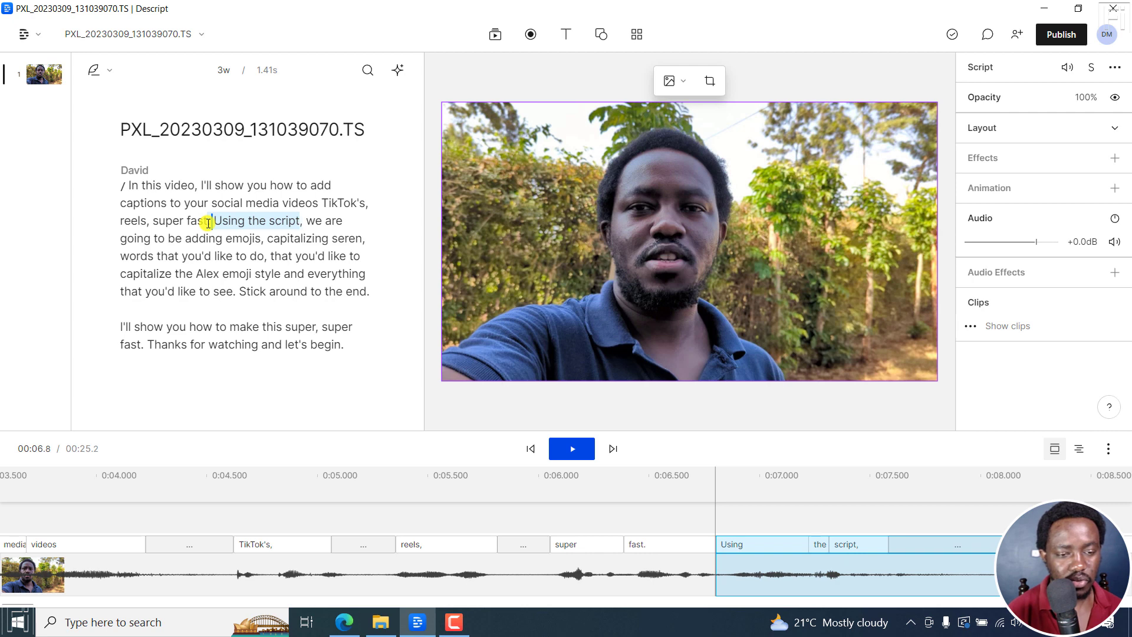
pyautogui.click(115, 191)
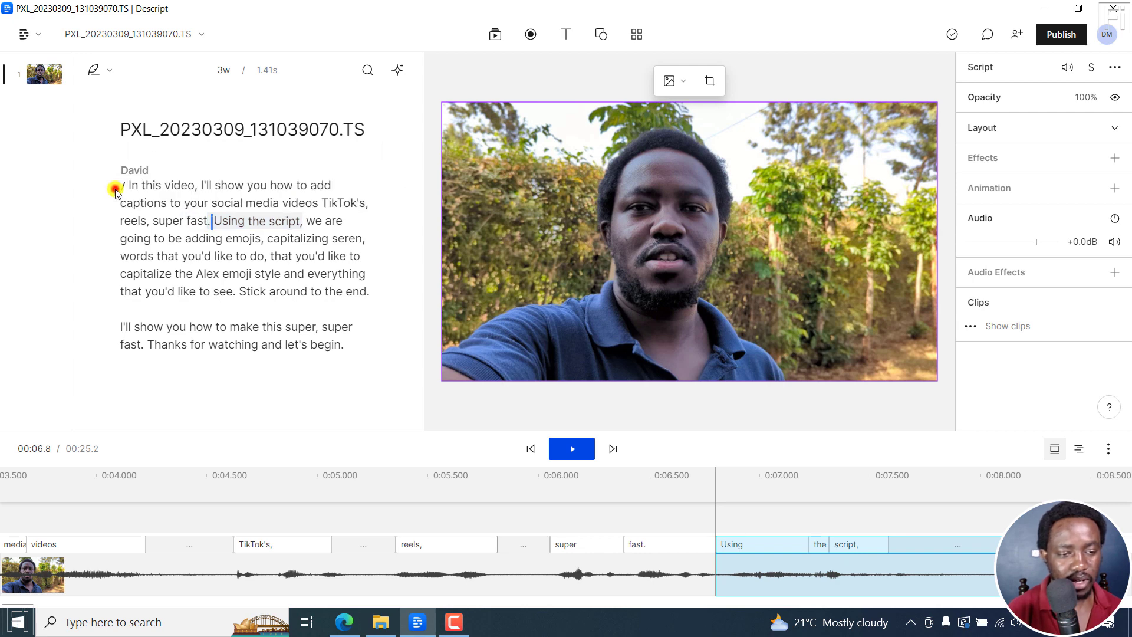
pyautogui.click(179, 184)
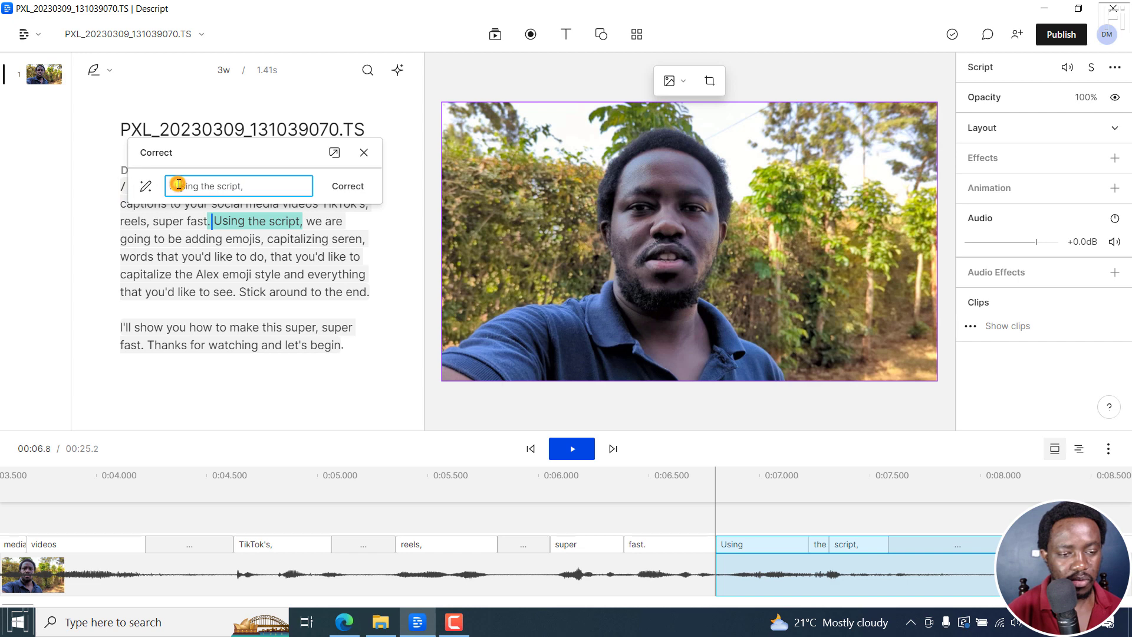
pyautogui.press('BackSpace')
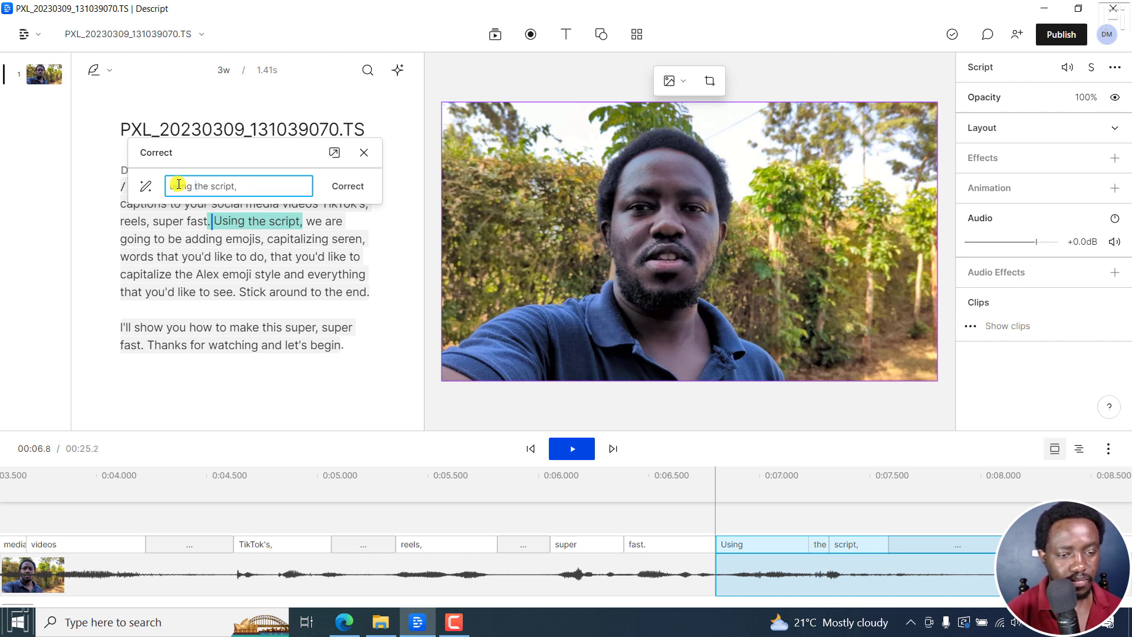
pyautogui.write('D')
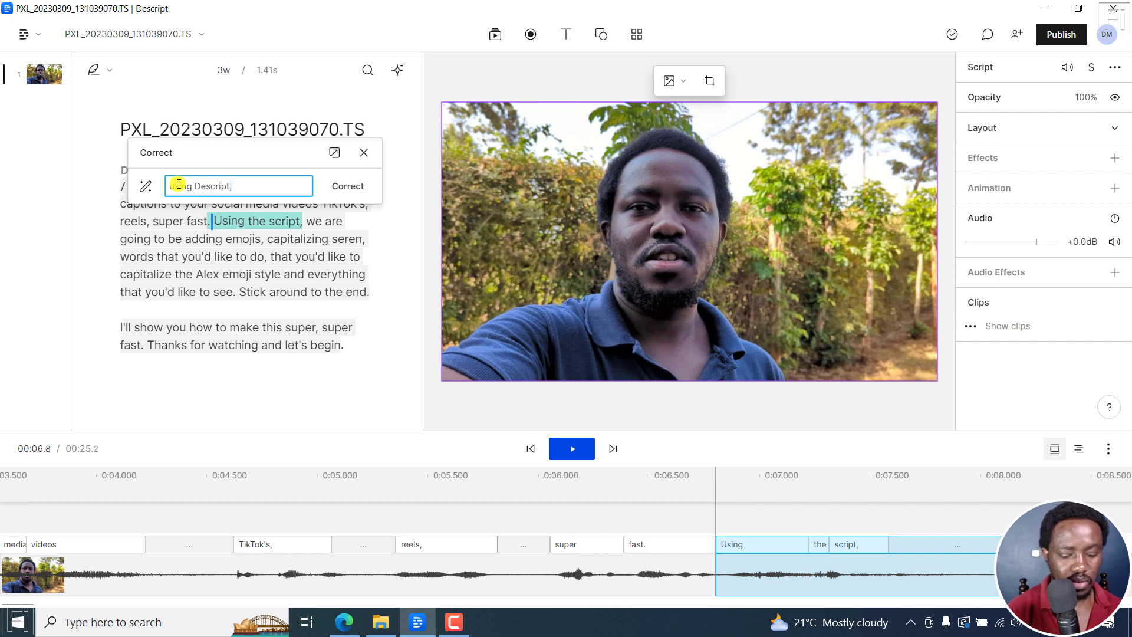
pyautogui.click(347, 186)
# - Start a new paragraph at "We are going" and add a comma after "social media videos" in the transcript
pyautogui.click(293, 222)
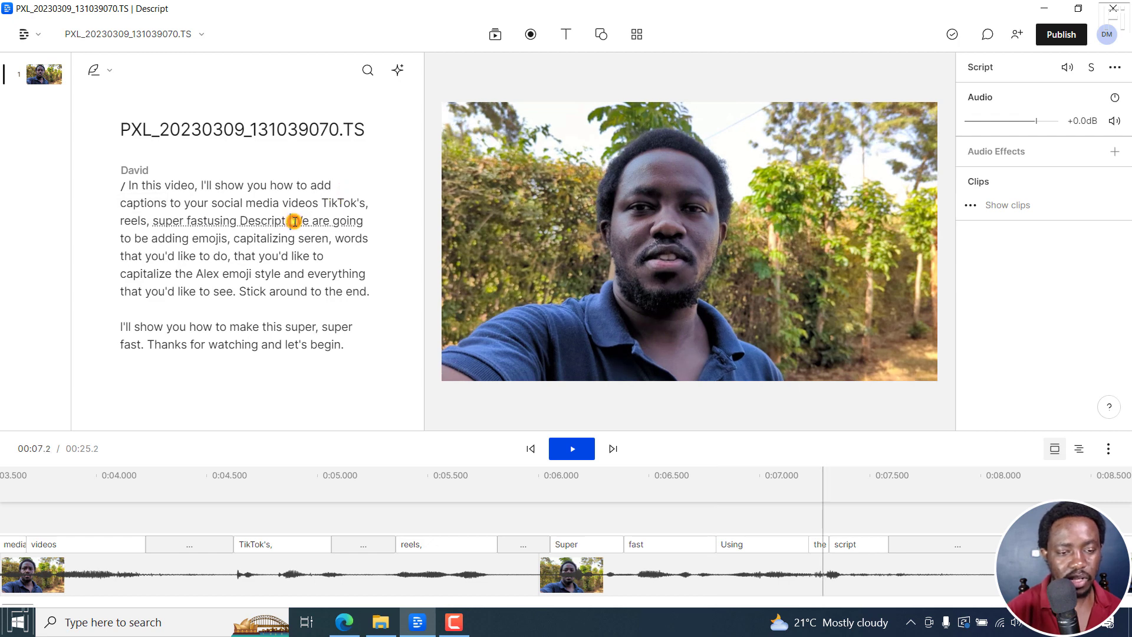
pyautogui.press('Return')
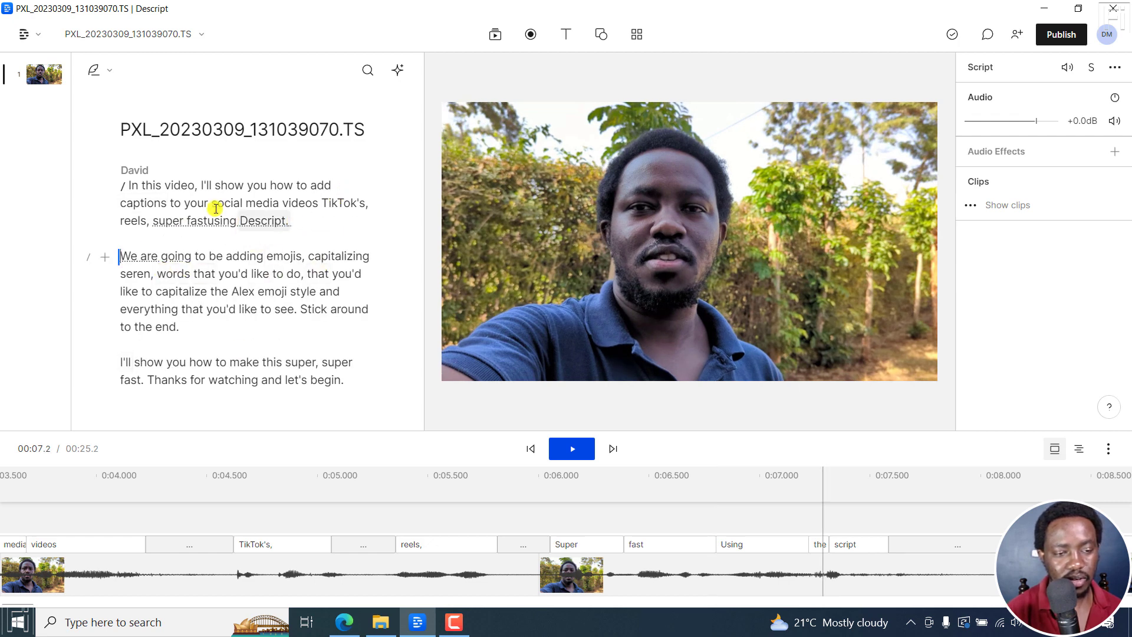
pyautogui.click(237, 220)
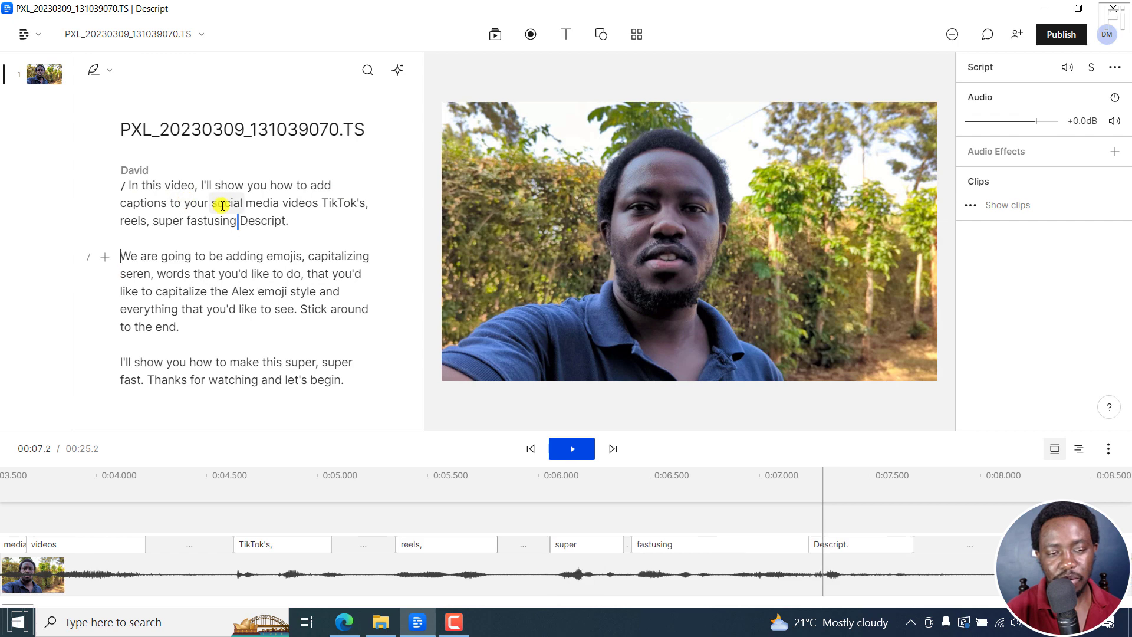
pyautogui.click(319, 203)
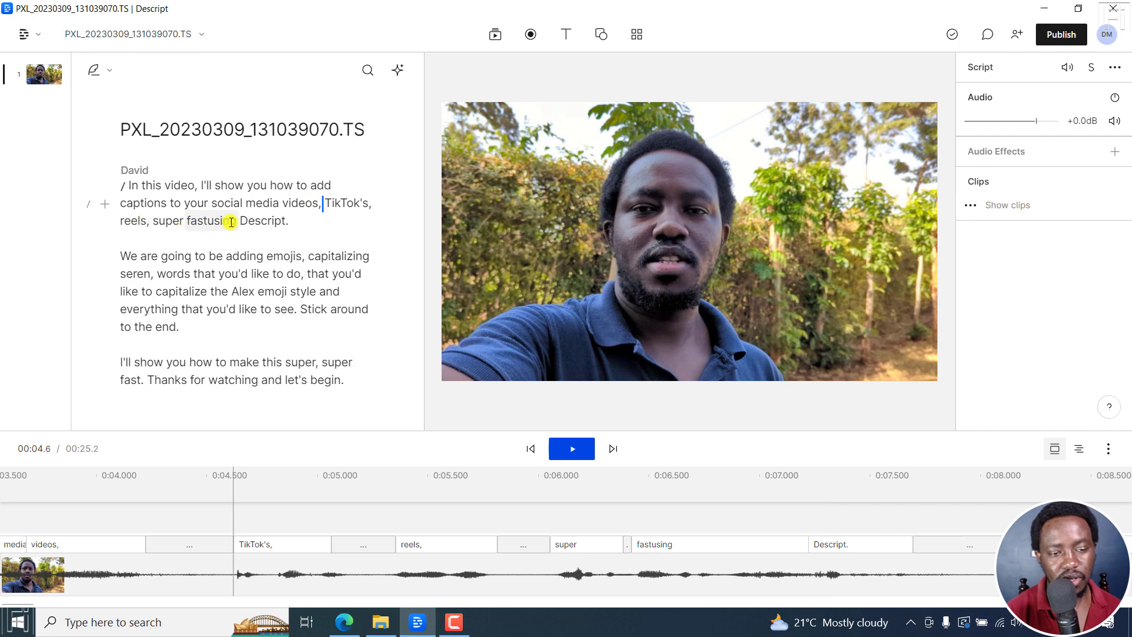
# - Correct the transcript word "fastusing" to "fast using" so the phrase reads "super fast using Descript."
pyautogui.click(210, 221)
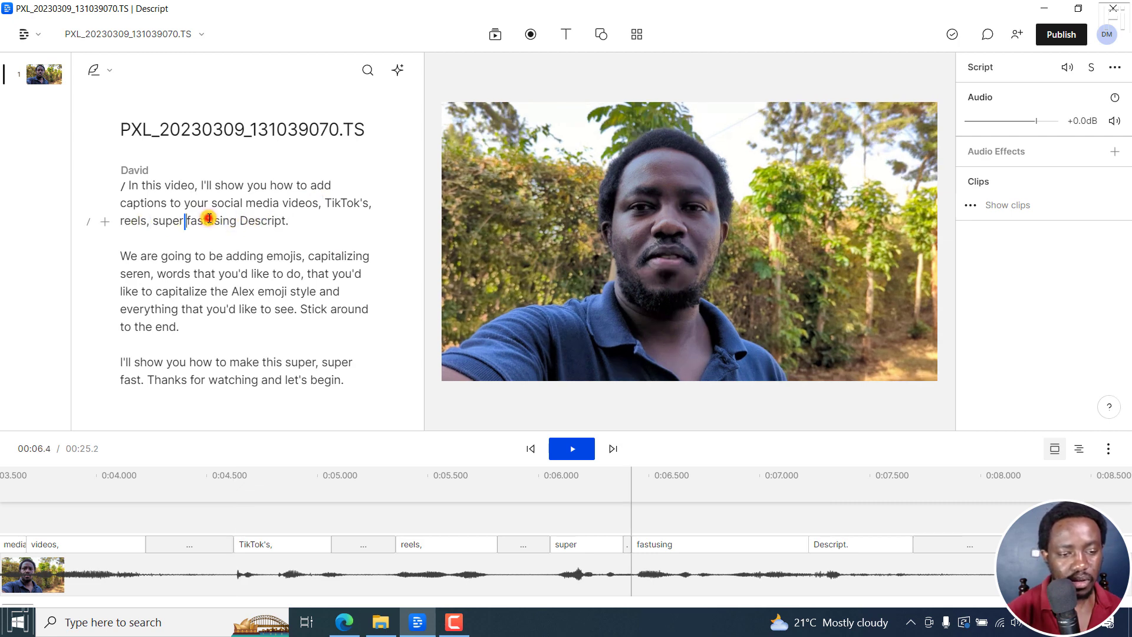
pyautogui.doubleClick(235, 219)
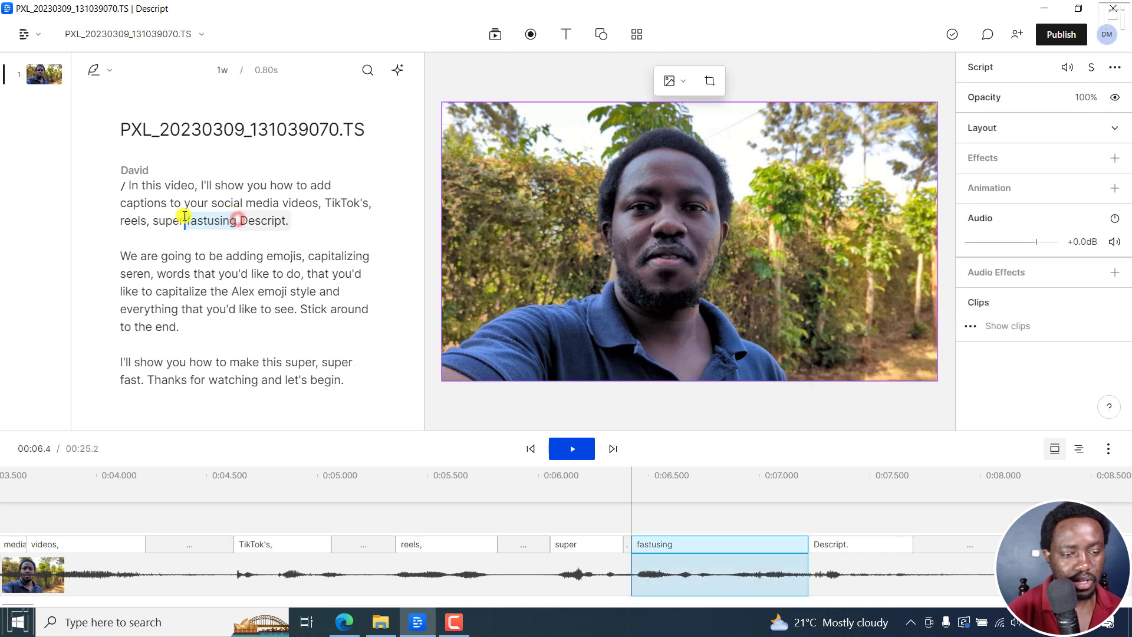
pyautogui.click(72, 190)
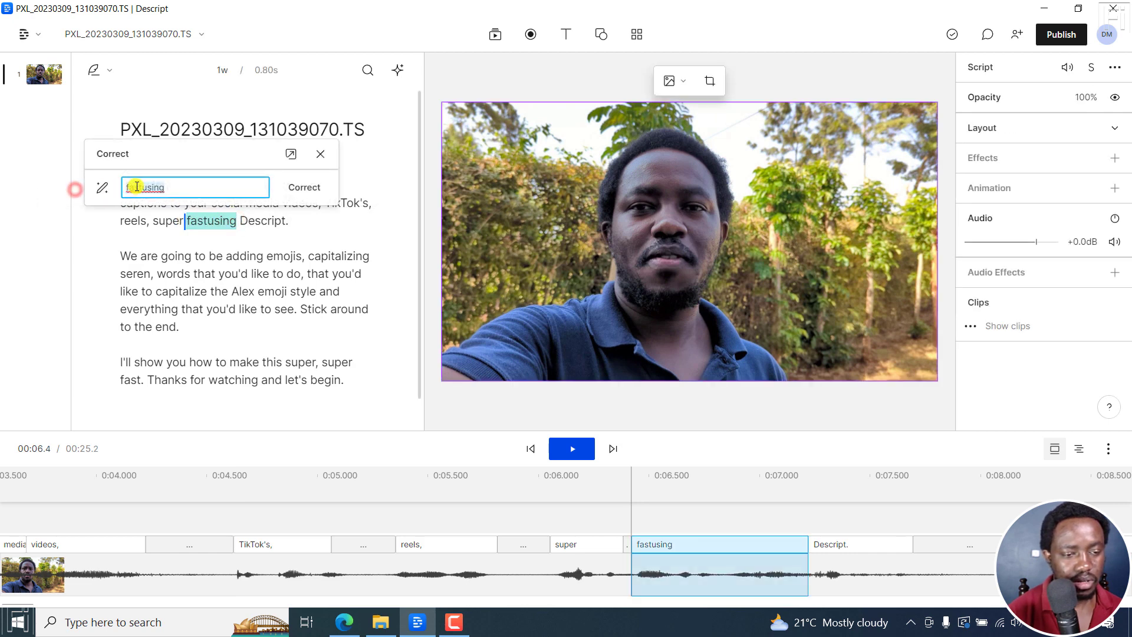
pyautogui.click(304, 187)
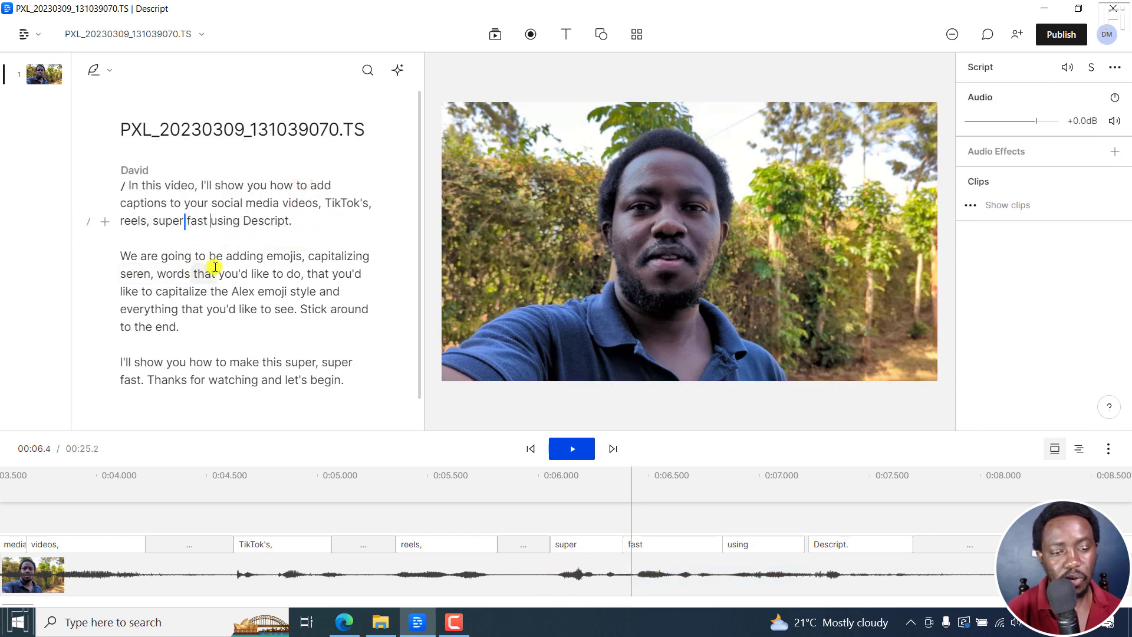
# - Correct the transcript word "seren," after "capitalizing" to "certain"
pyautogui.doubleClick(125, 272)
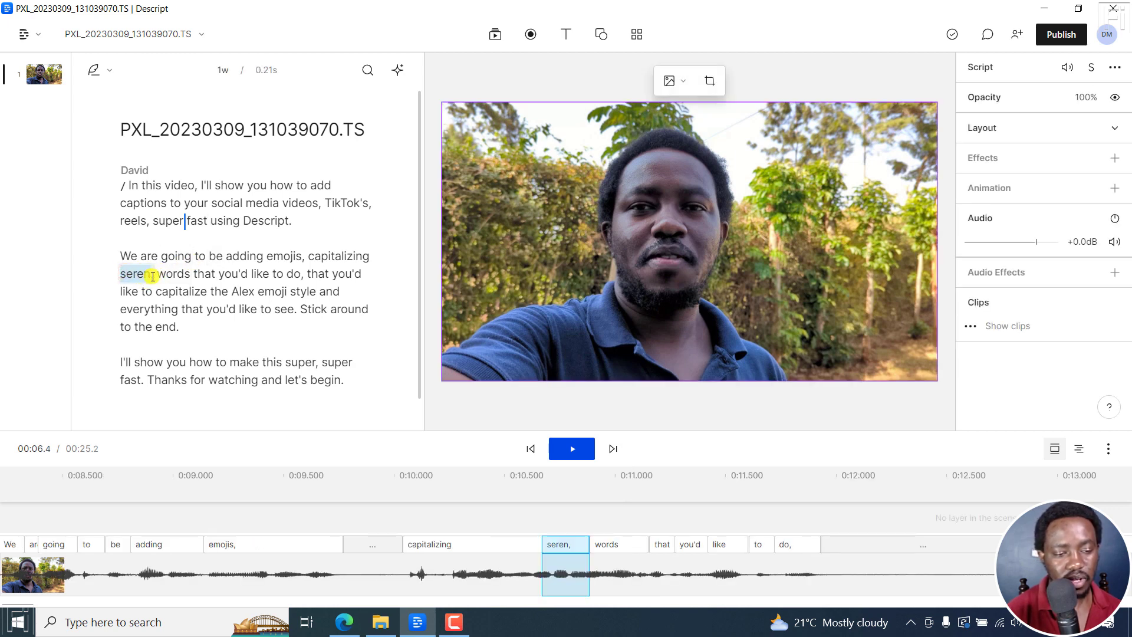
pyautogui.doubleClick(153, 275)
pyautogui.click(45, 247)
pyautogui.write('certain')
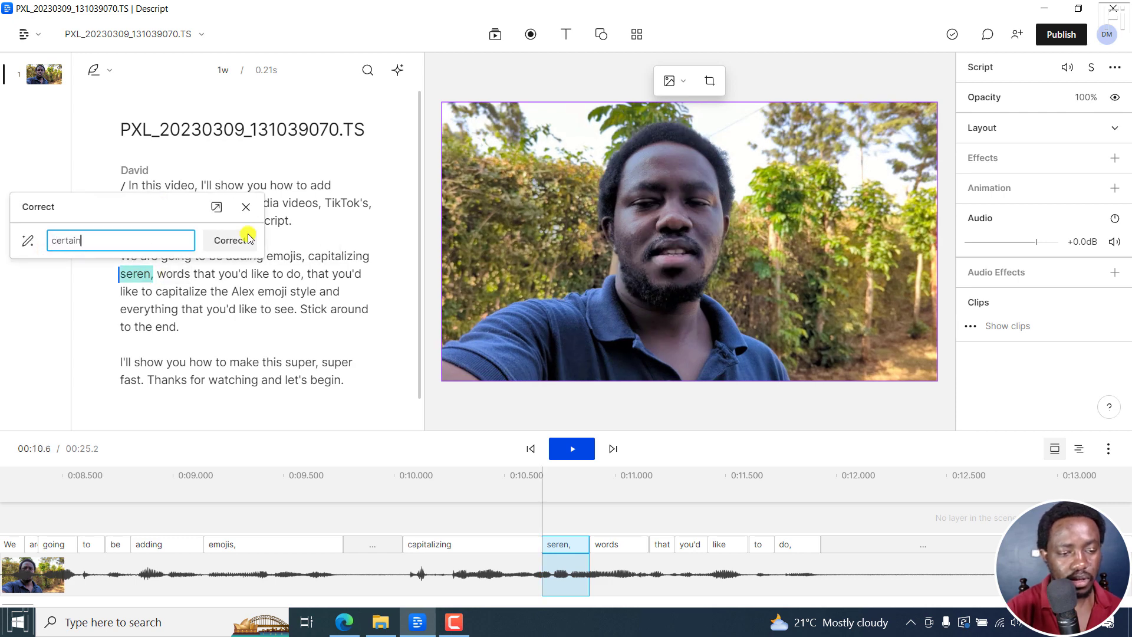
pyautogui.click(233, 240)
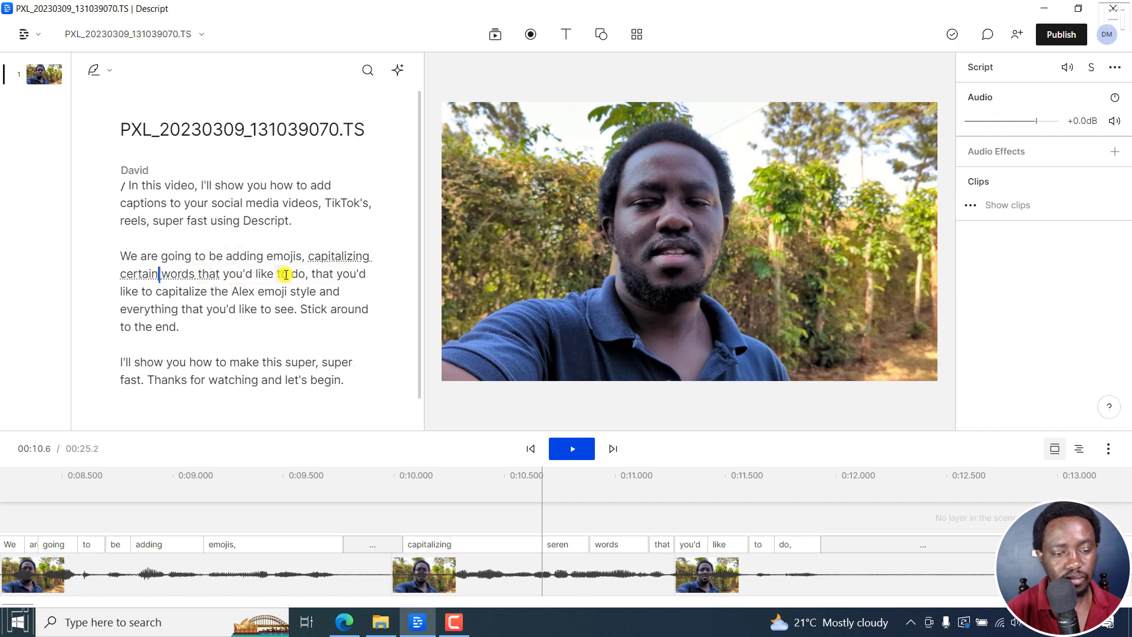
# - Play on from "words" and delete the redundant phrase "that you'd like to do," after "certain words", together with its pause
pyautogui.click(179, 275)
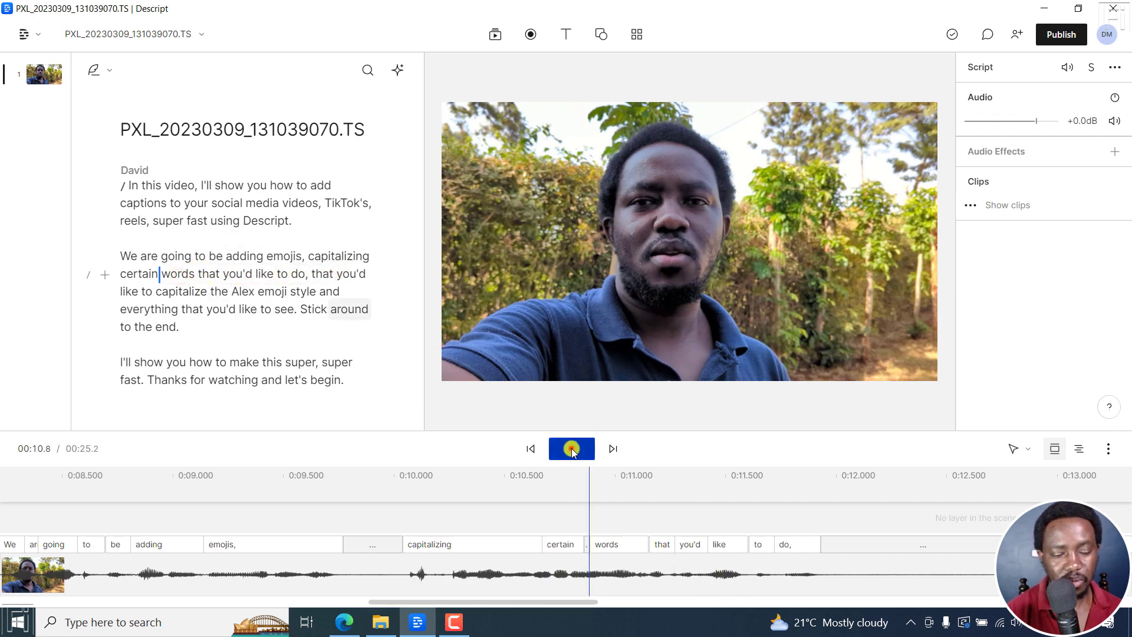
pyautogui.click(573, 448)
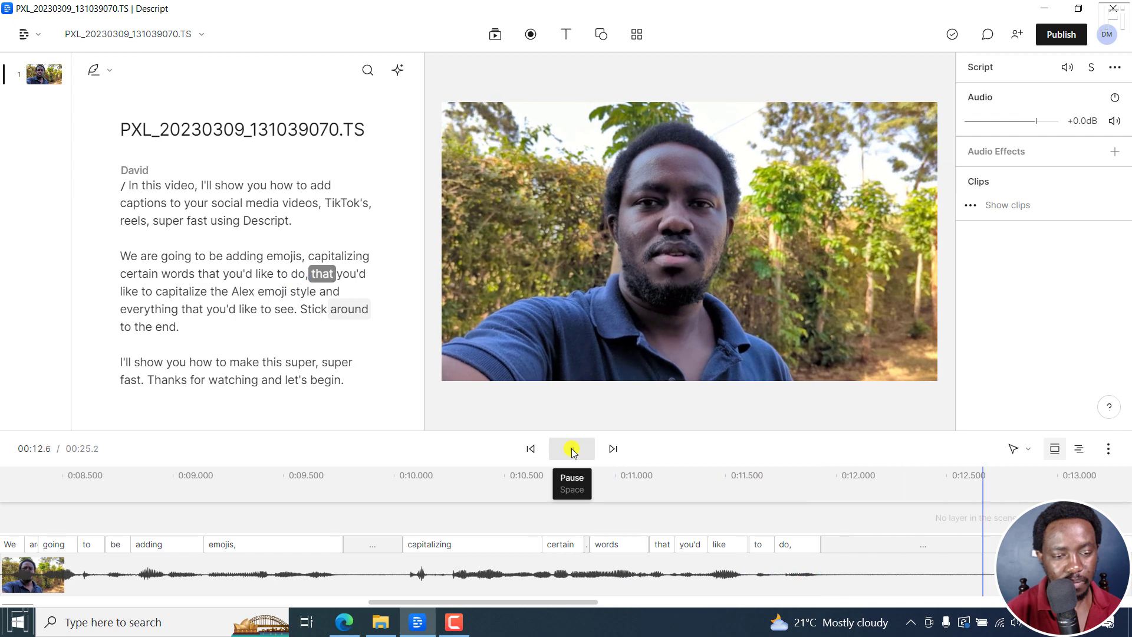
pyautogui.click(573, 448)
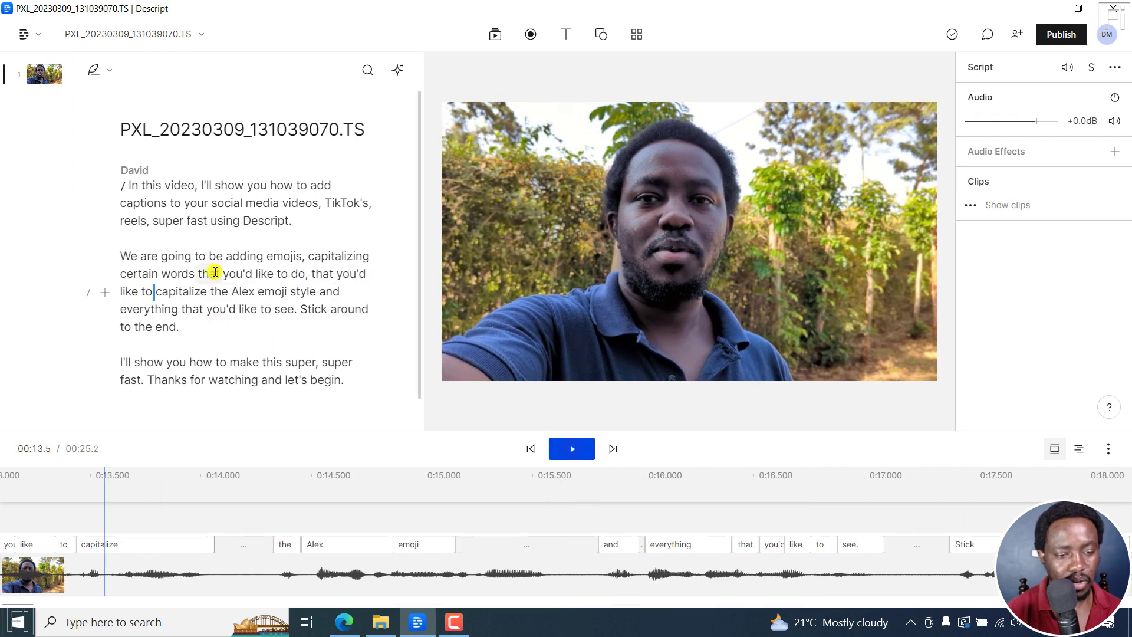
pyautogui.moveTo(209, 272); pyautogui.dragTo(306, 269)
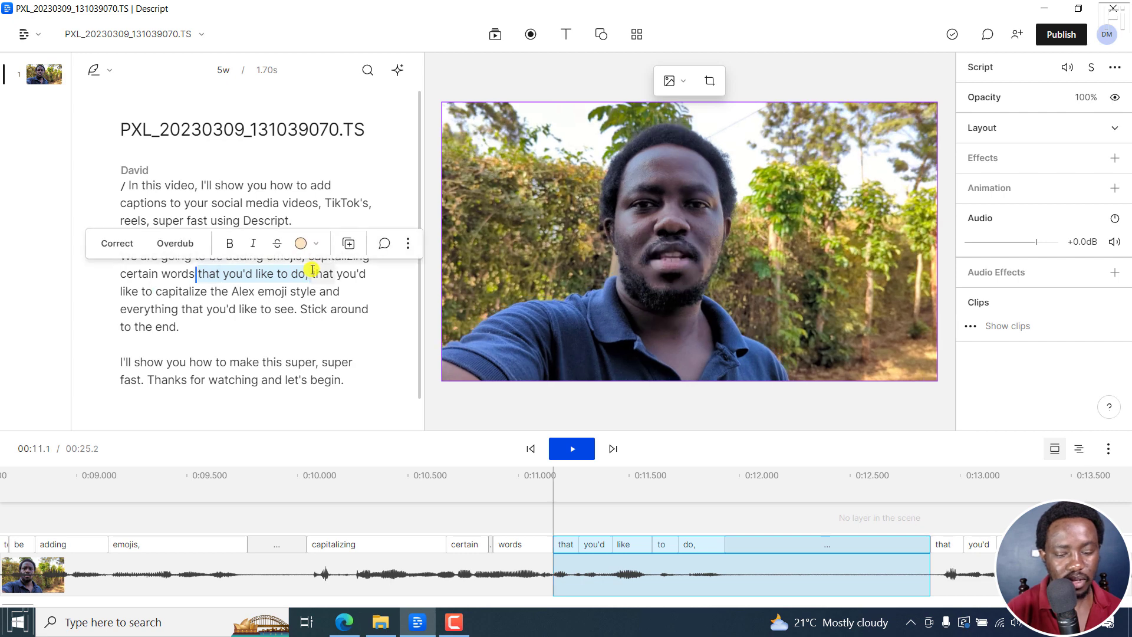
pyautogui.press('BackSpace')
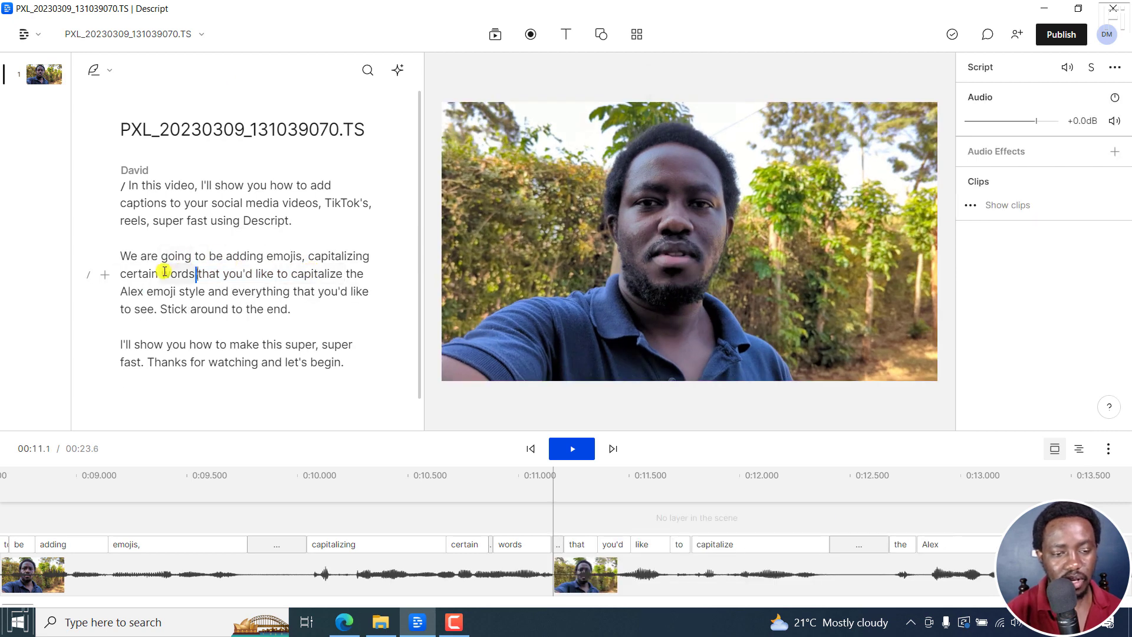
# - Play the paragraph from "We are going" and correct "emoji" in "Alex emoji style" to "Harmozi"
pyautogui.click(124, 255)
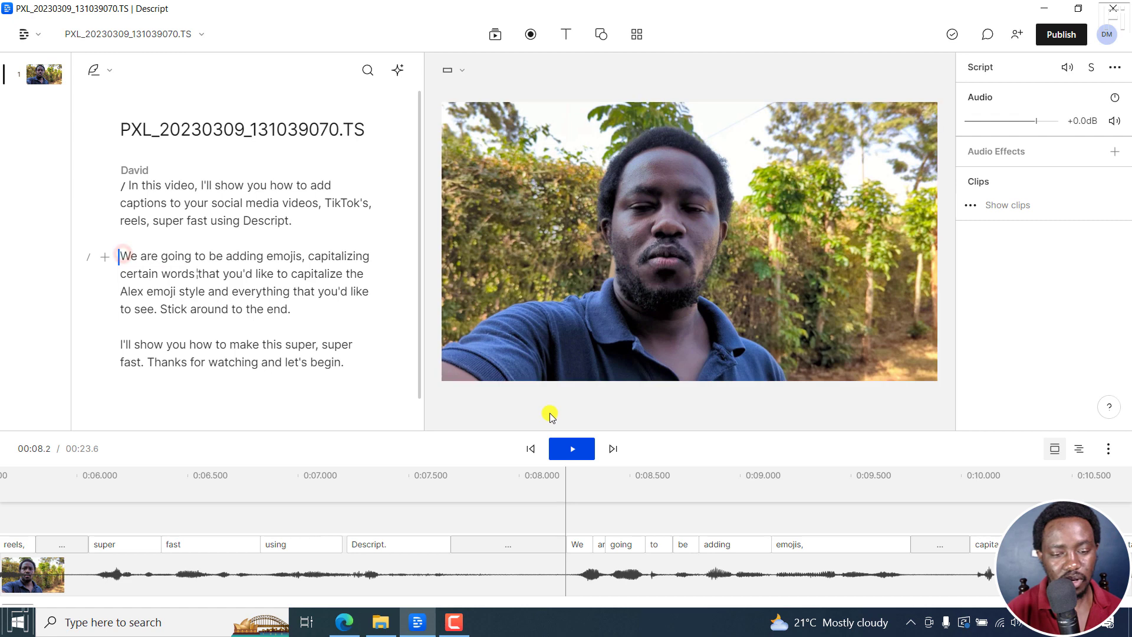
pyautogui.click(570, 453)
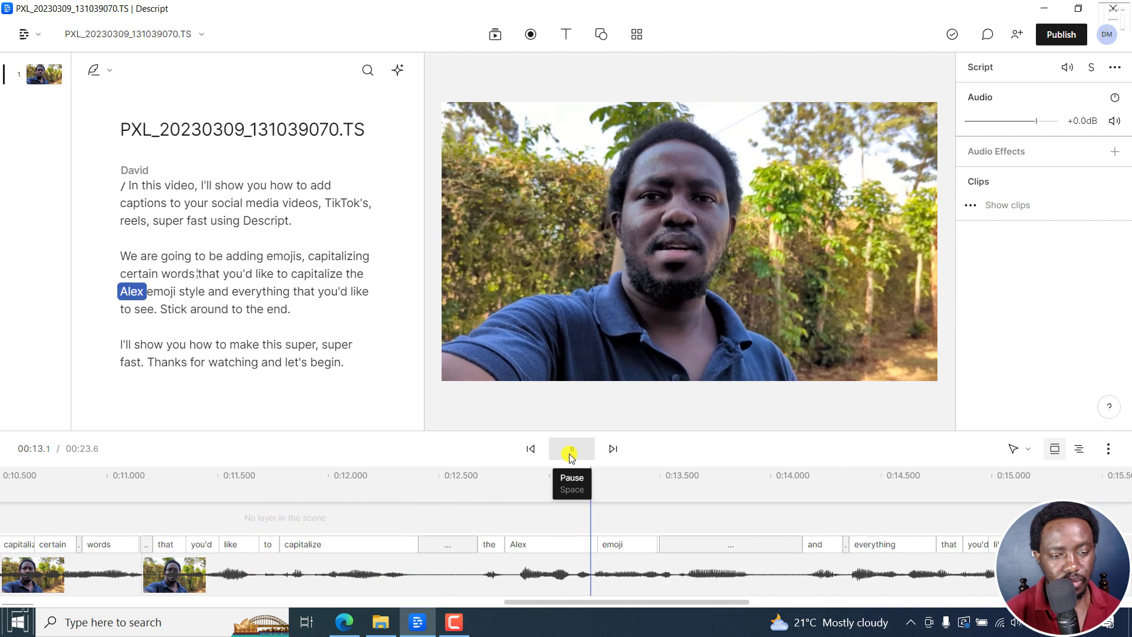
pyautogui.click(570, 453)
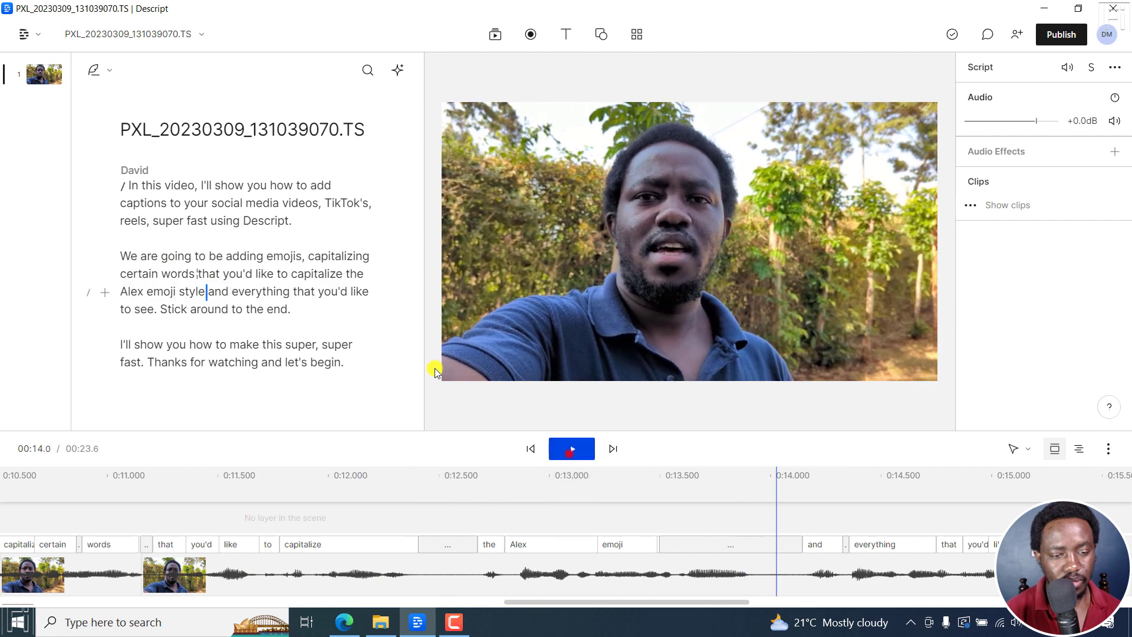
pyautogui.click(146, 290)
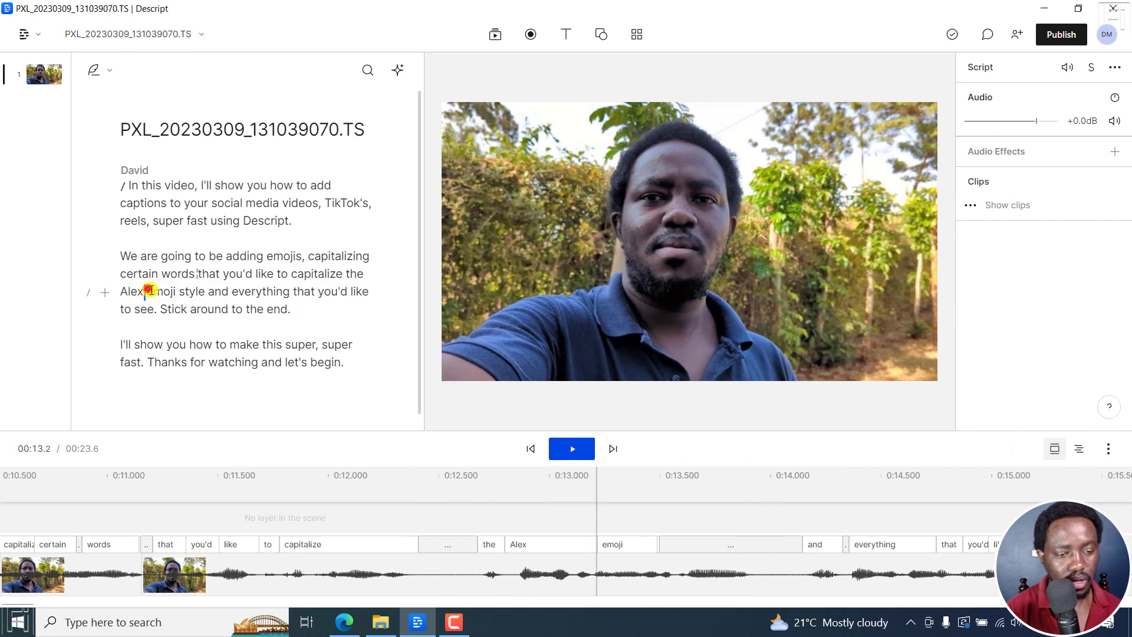
pyautogui.doubleClick(150, 290)
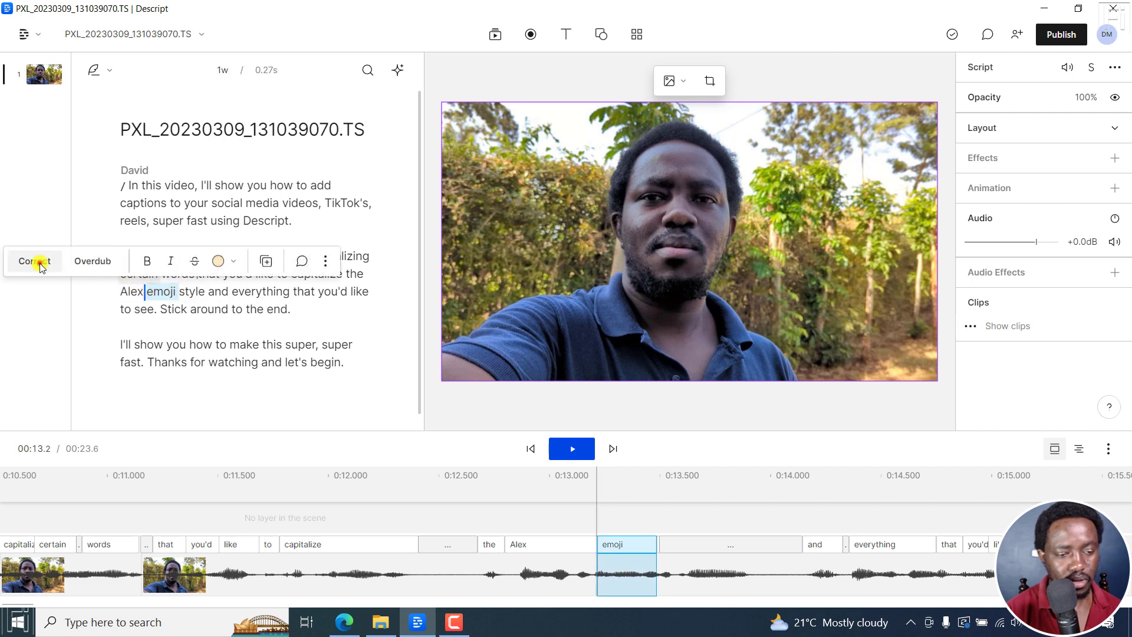
pyautogui.click(37, 261)
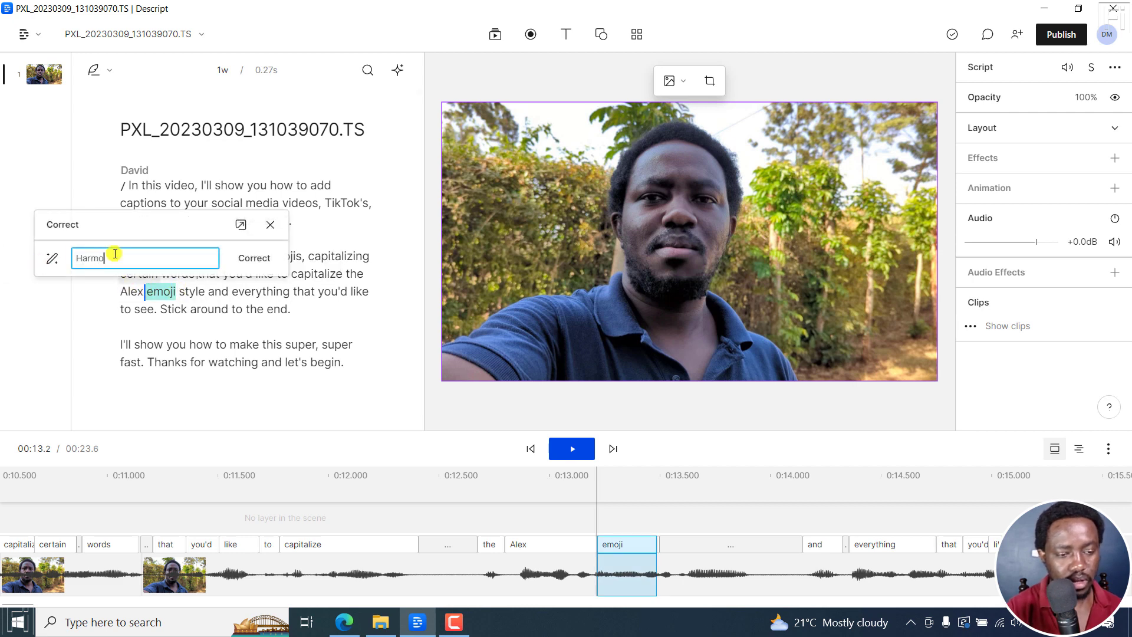
pyautogui.write('Harmozi')
pyautogui.click(254, 258)
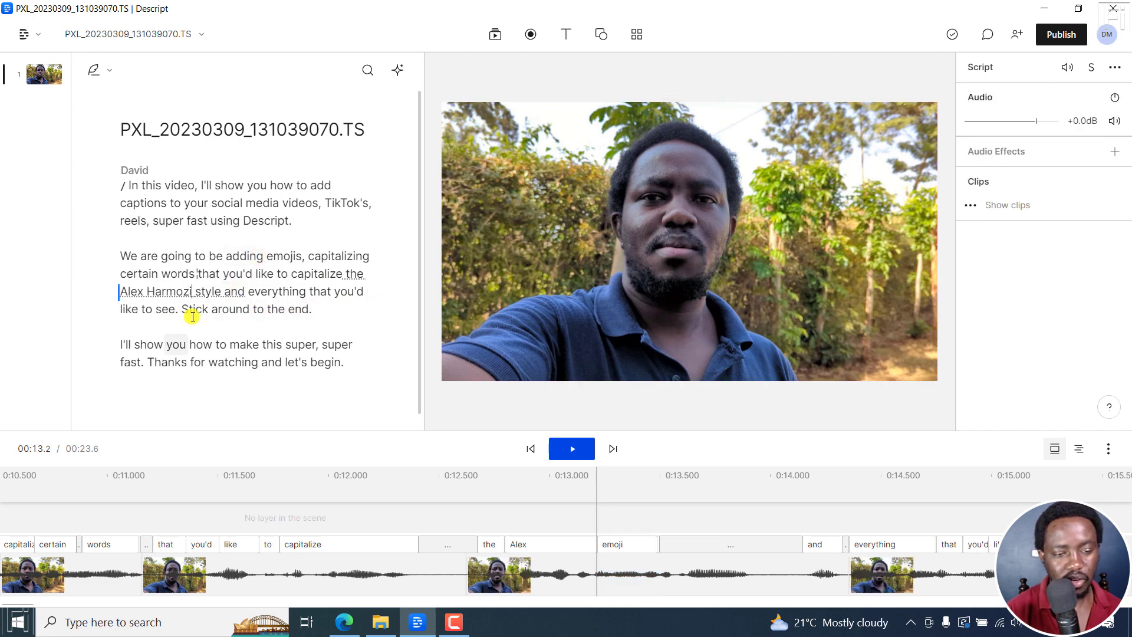
# - Play on through the following sentences and start a new paragraph at "Stick around to the end."
pyautogui.click(571, 449)
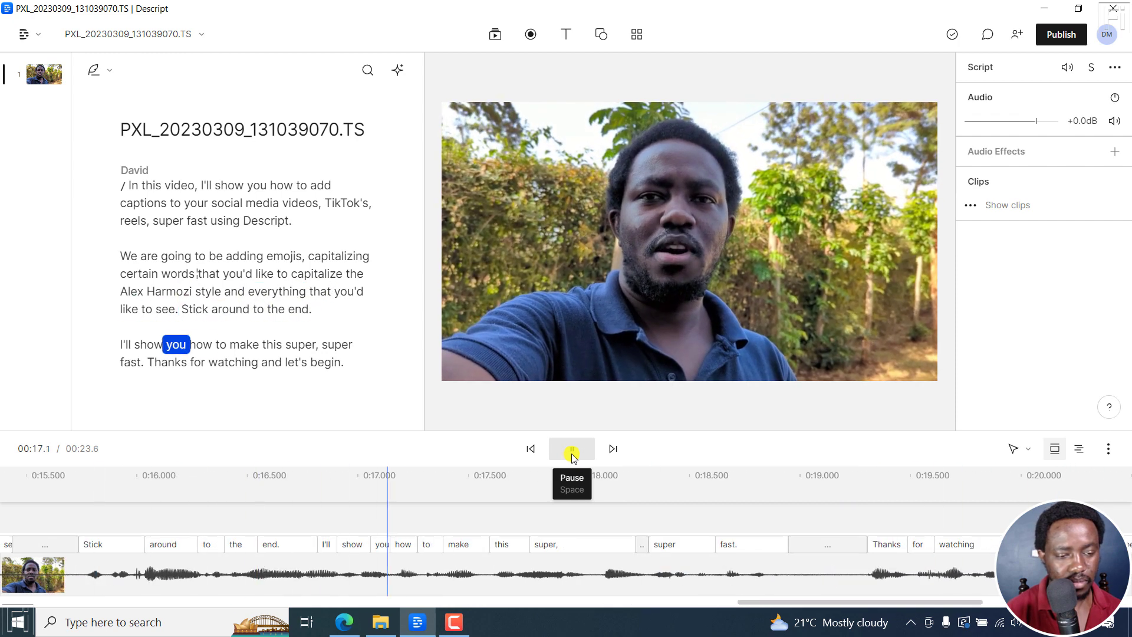
pyautogui.click(563, 449)
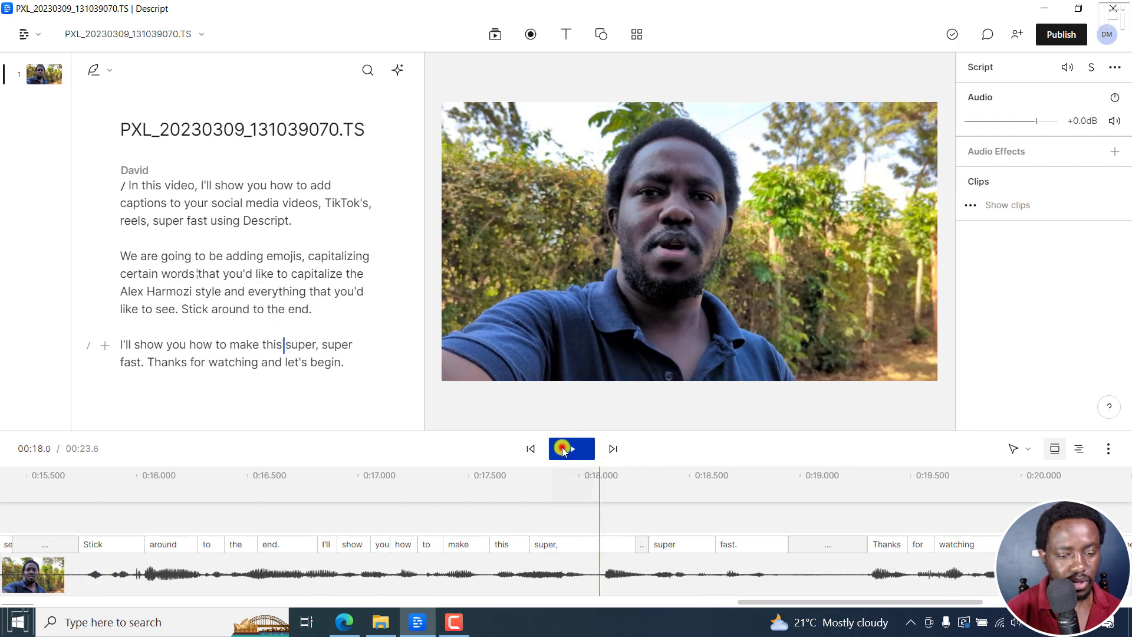
pyautogui.click(183, 306)
pyautogui.press('Return')
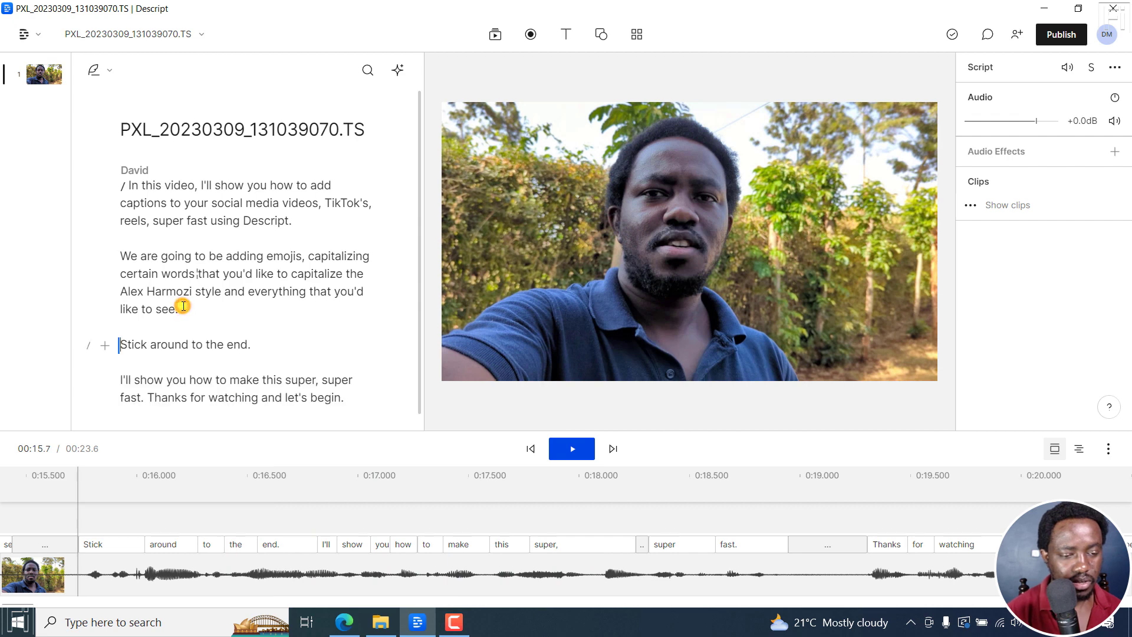
# - Join the "I'll show you how" paragraph to "Stick around to the end" and replace the period after "end" with a comma
pyautogui.click(119, 379)
pyautogui.press('BackSpace')
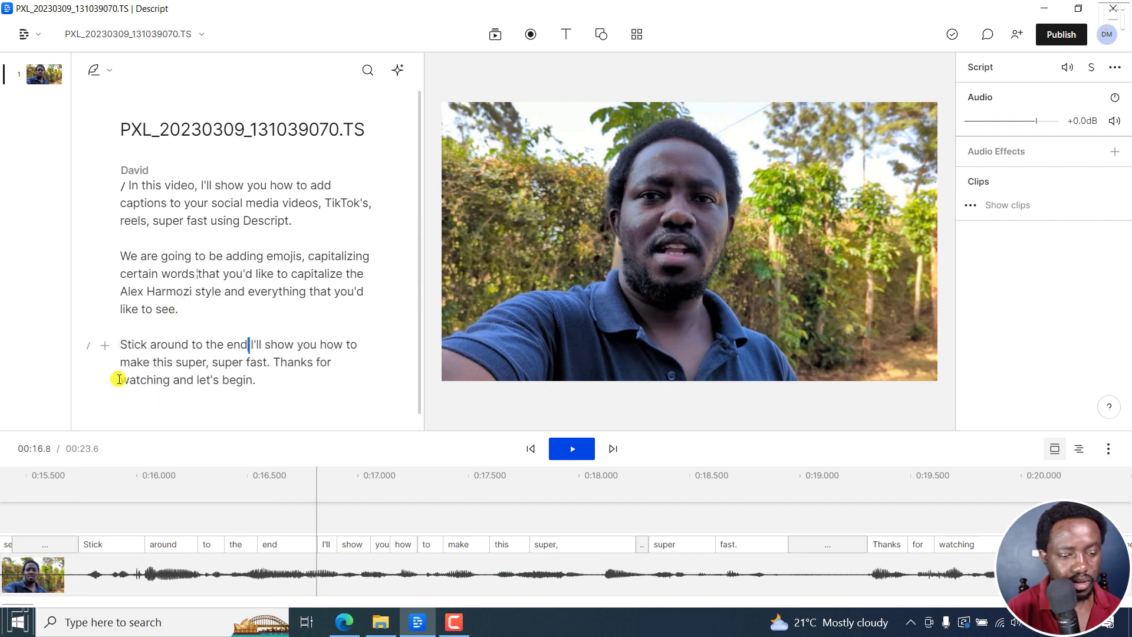
pyautogui.hotkey('ctrl', 'shift', 'Left')
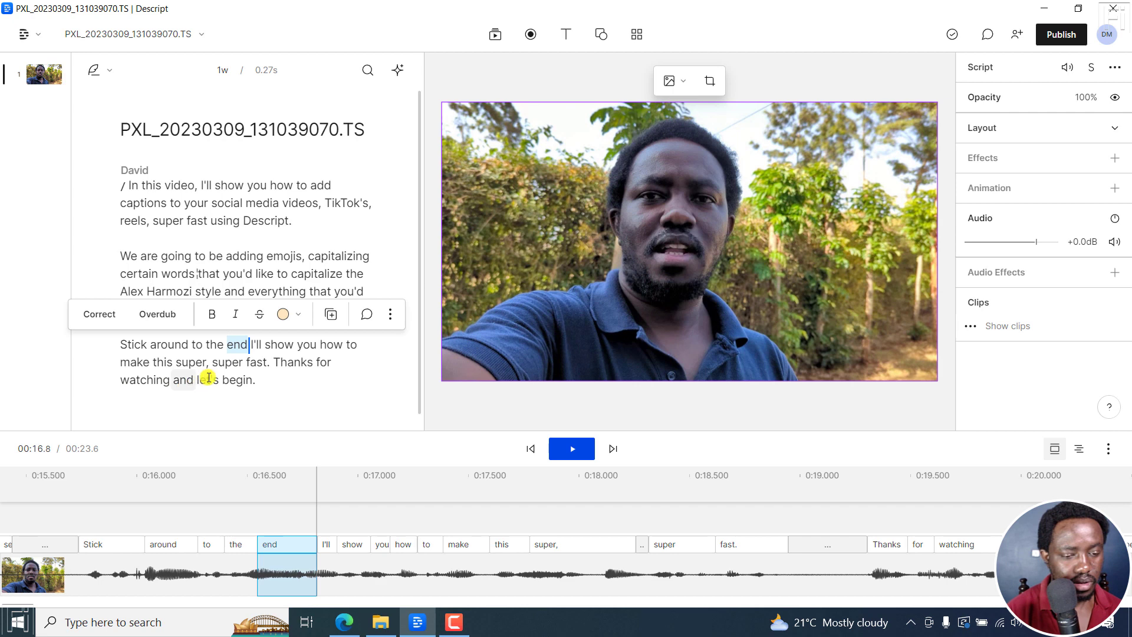
pyautogui.click(253, 356)
pyautogui.click(239, 342)
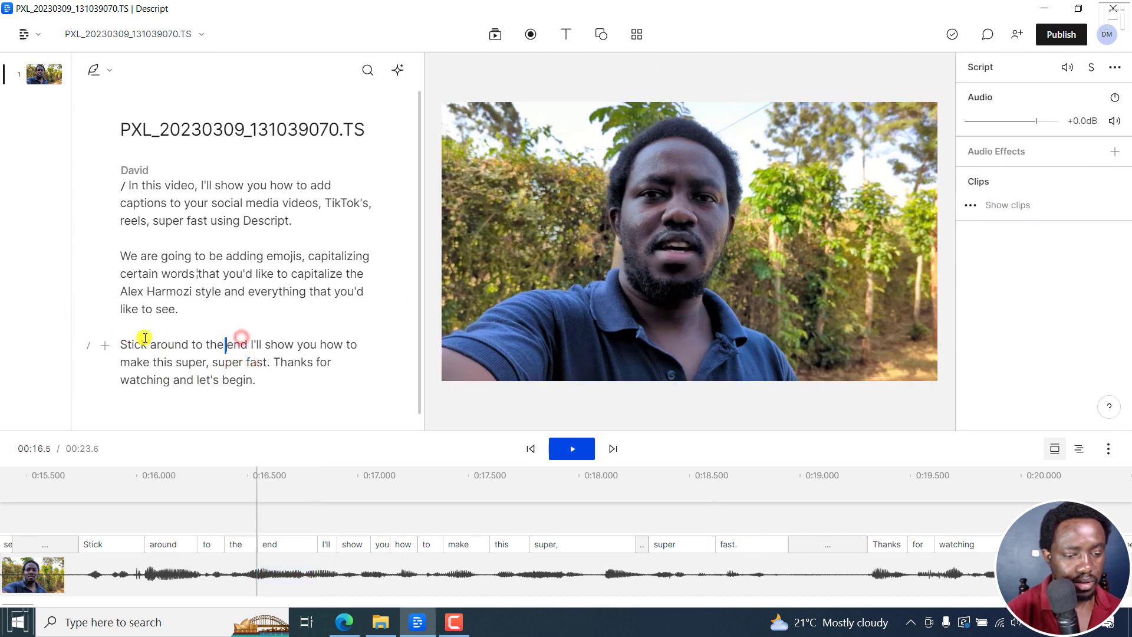
pyautogui.click(248, 344)
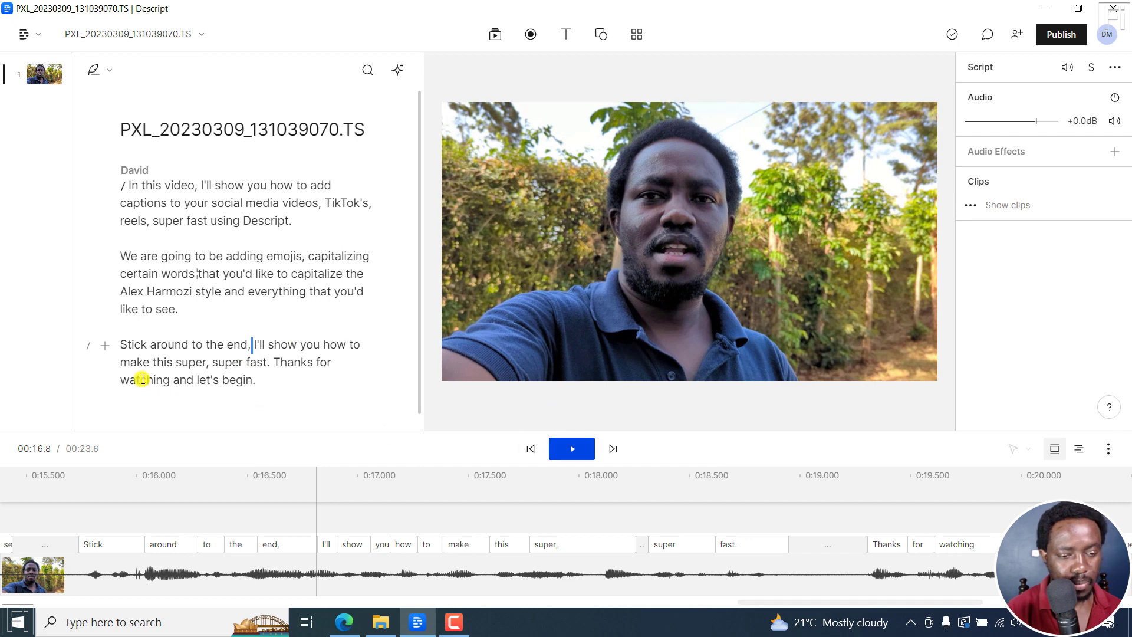
# - Play the last paragraph through its ending and split the clip with the Blade tool at about 00:21.4, after "let's begin."
pyautogui.click(121, 345)
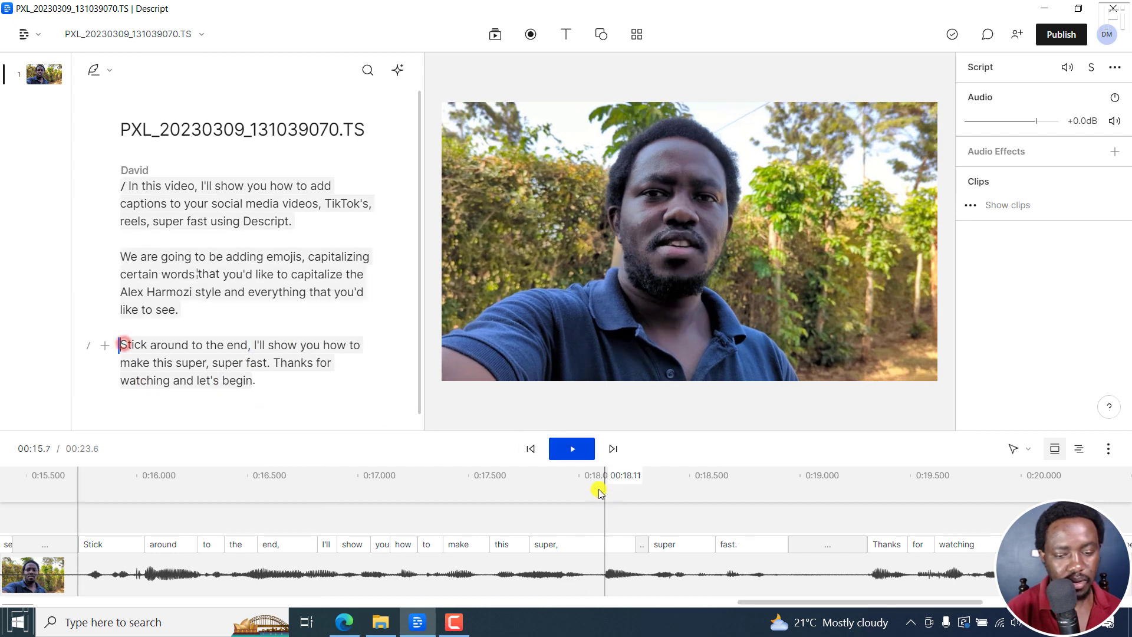
pyautogui.click(572, 448)
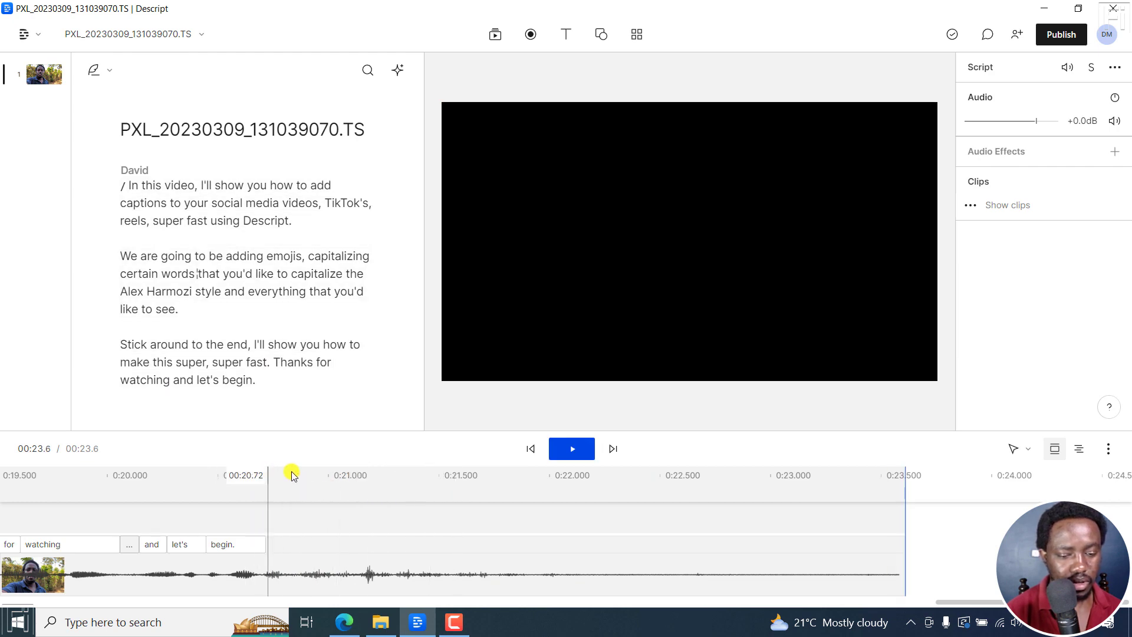
pyautogui.click(152, 469)
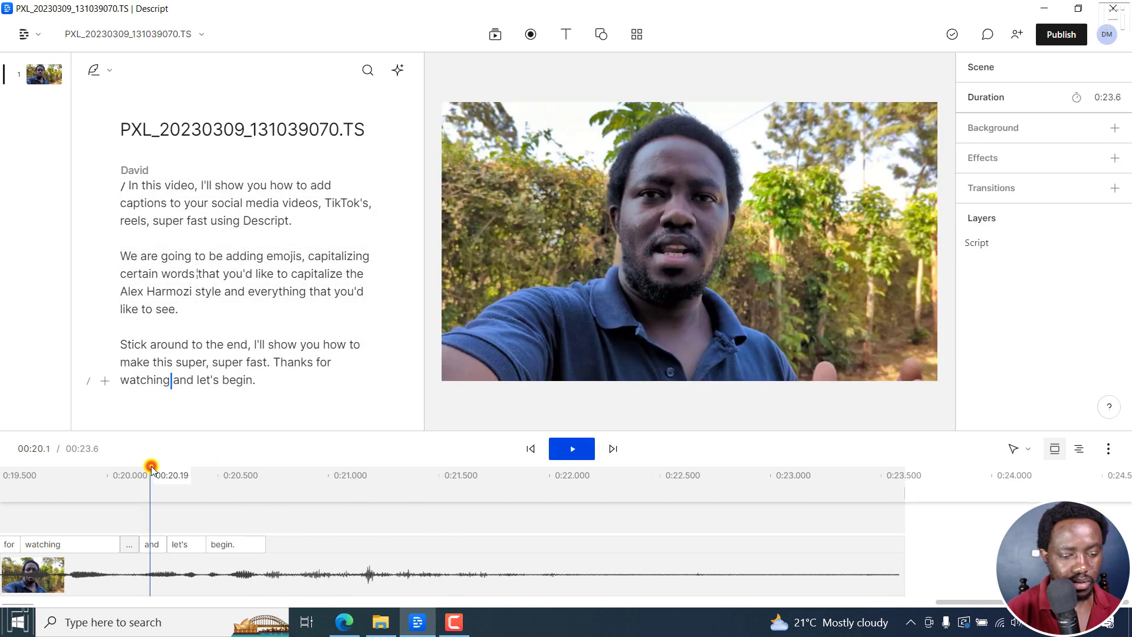
pyautogui.press('space')
pyautogui.press('space')
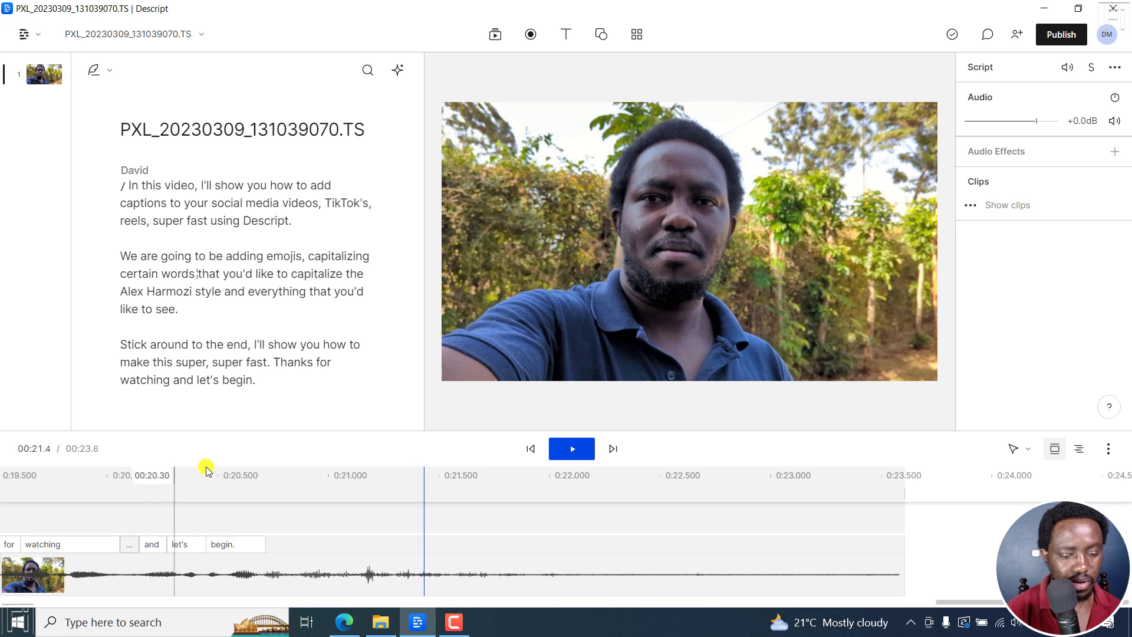
pyautogui.click(1024, 454)
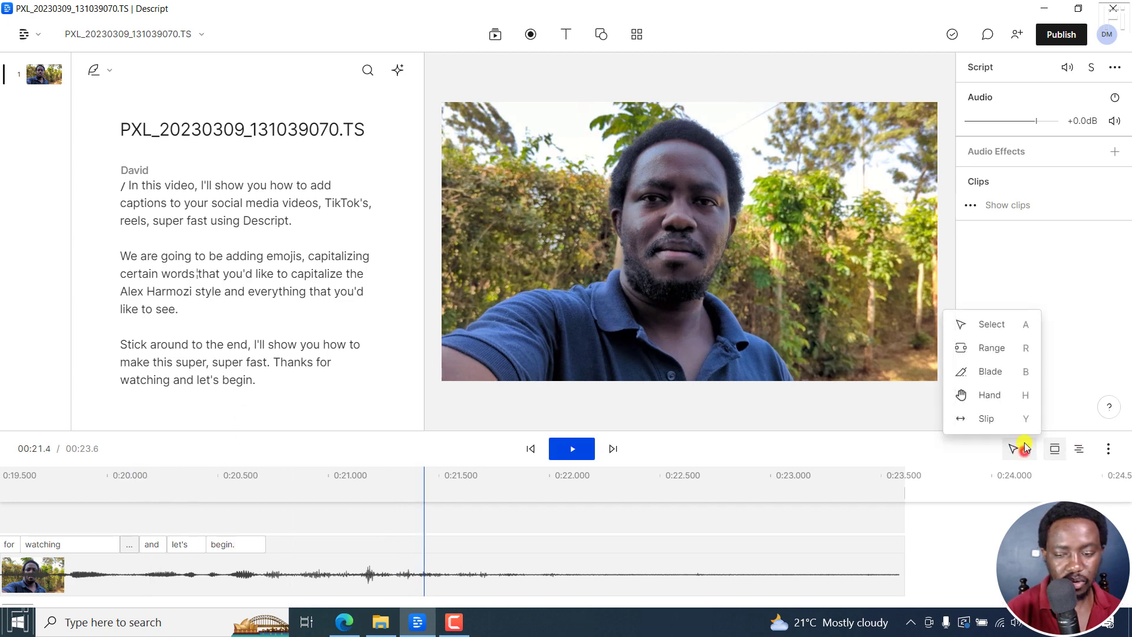
pyautogui.click(1009, 364)
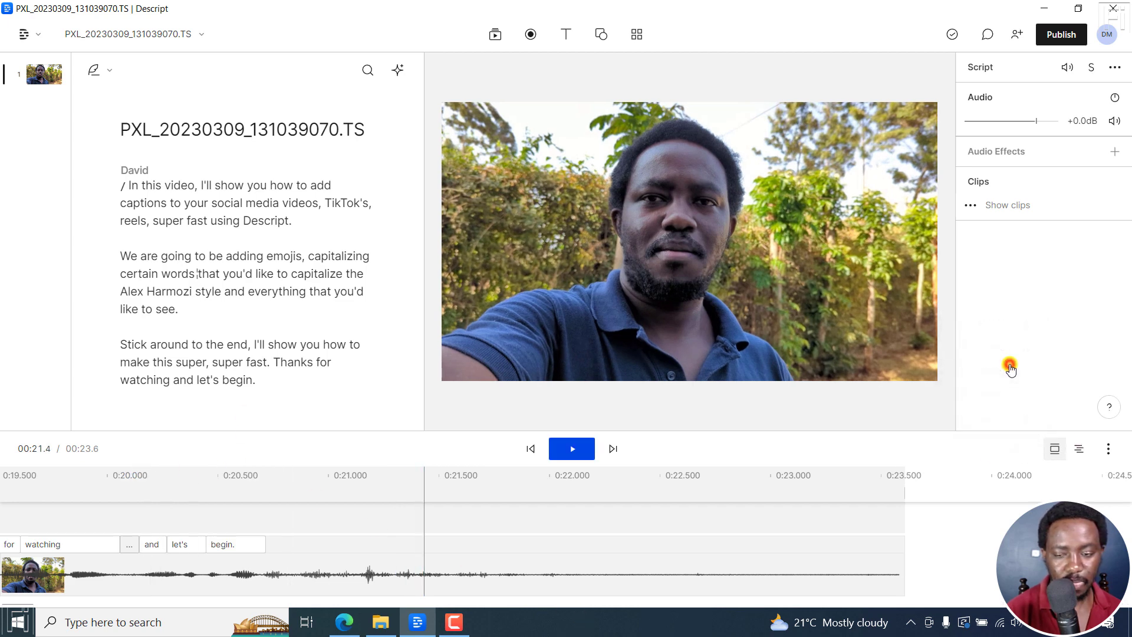
pyautogui.click(425, 570)
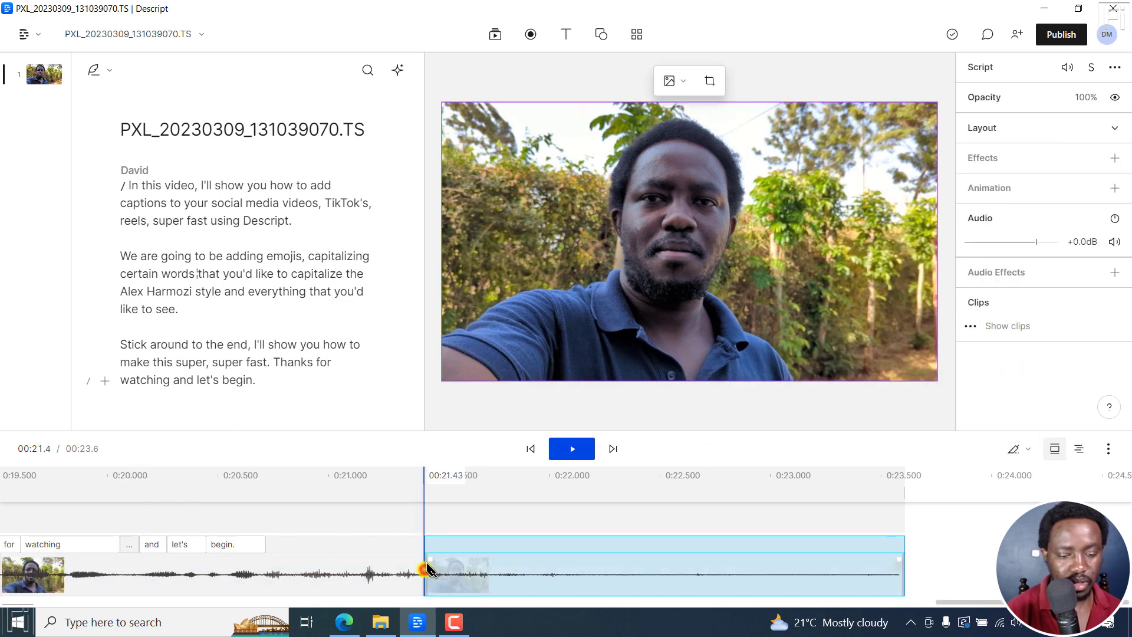
# - Switch back to the Select tool and delete the silent clip section after the 00:21.4 cut
pyautogui.click(1018, 449)
pyautogui.click(1003, 326)
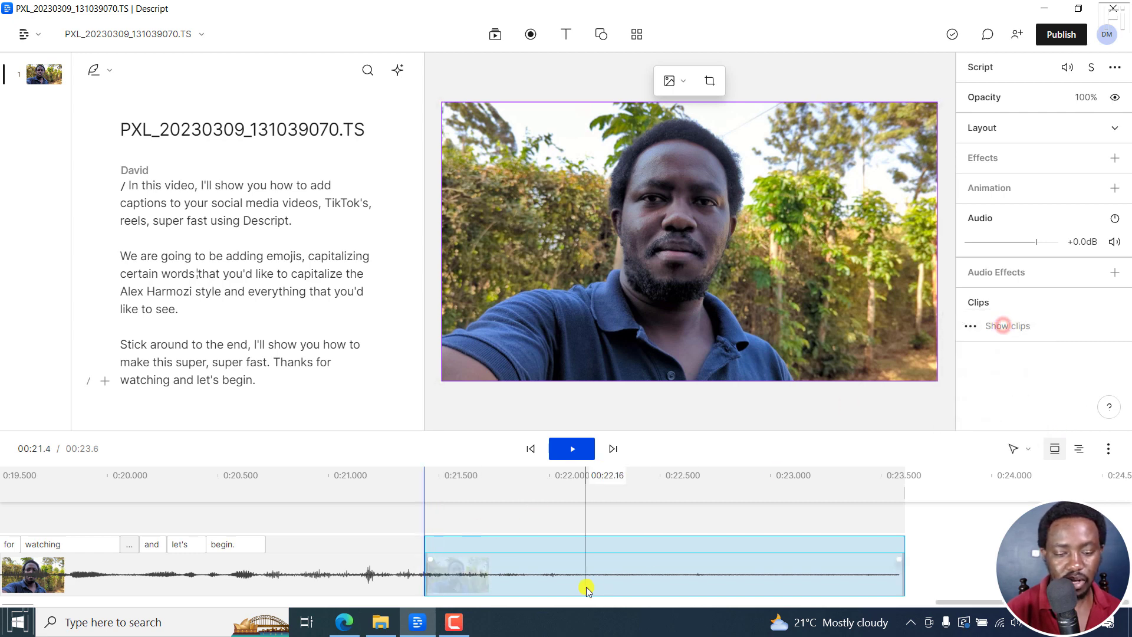
pyautogui.click(572, 563)
pyautogui.press('Delete')
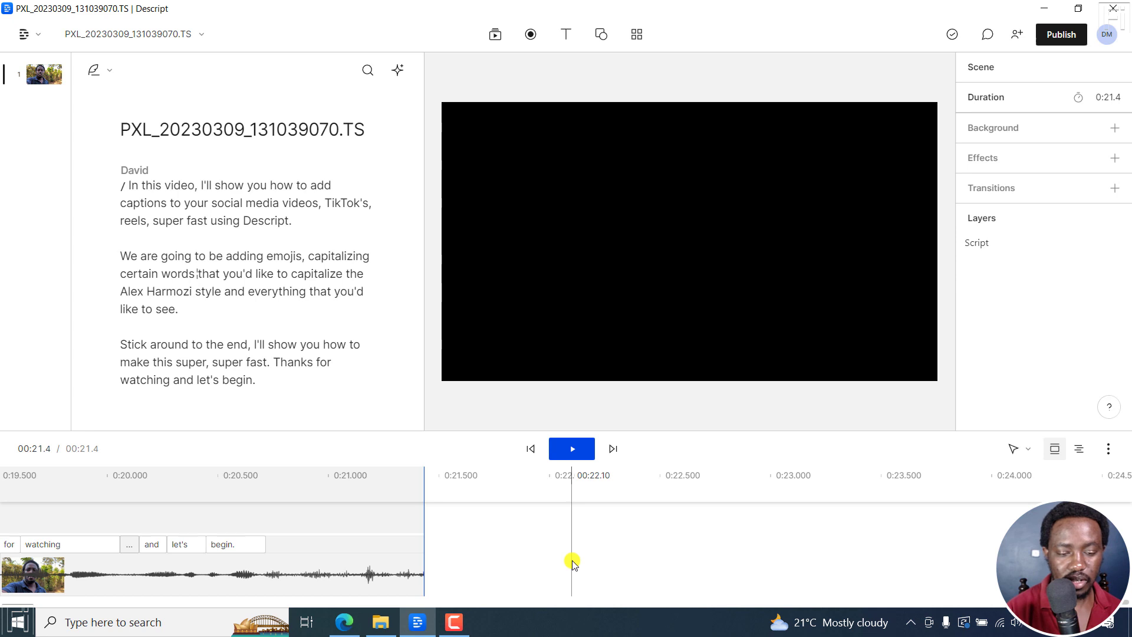
# - Play the trimmed clip from the beginning to its end for review and return the playhead to the start
pyautogui.click(530, 450)
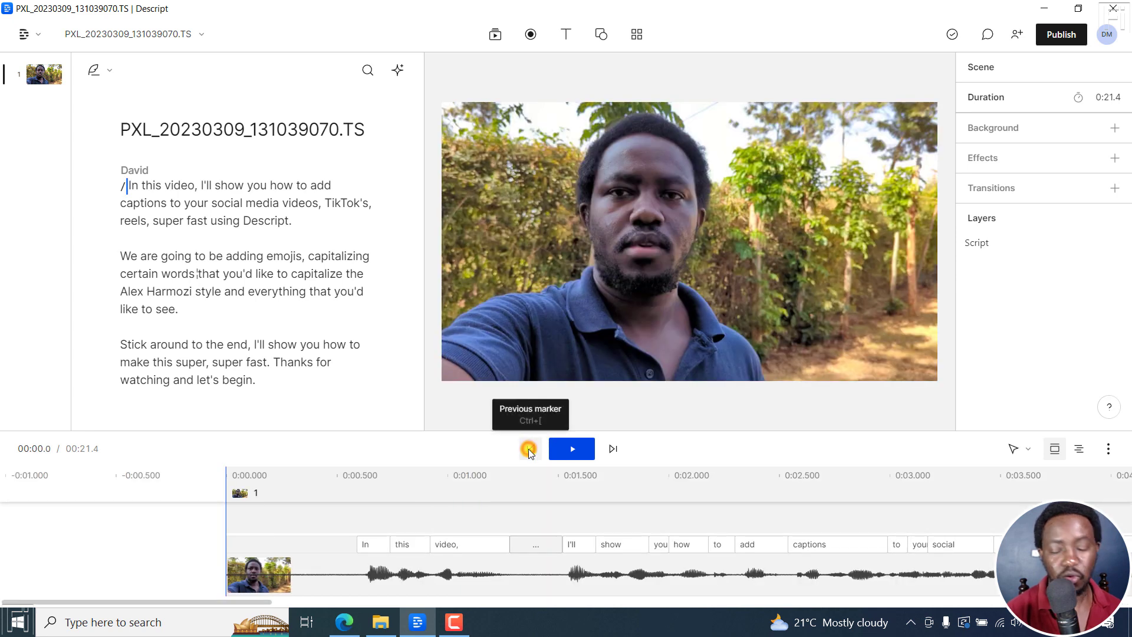
pyautogui.click(825, 483)
pyautogui.press('space')
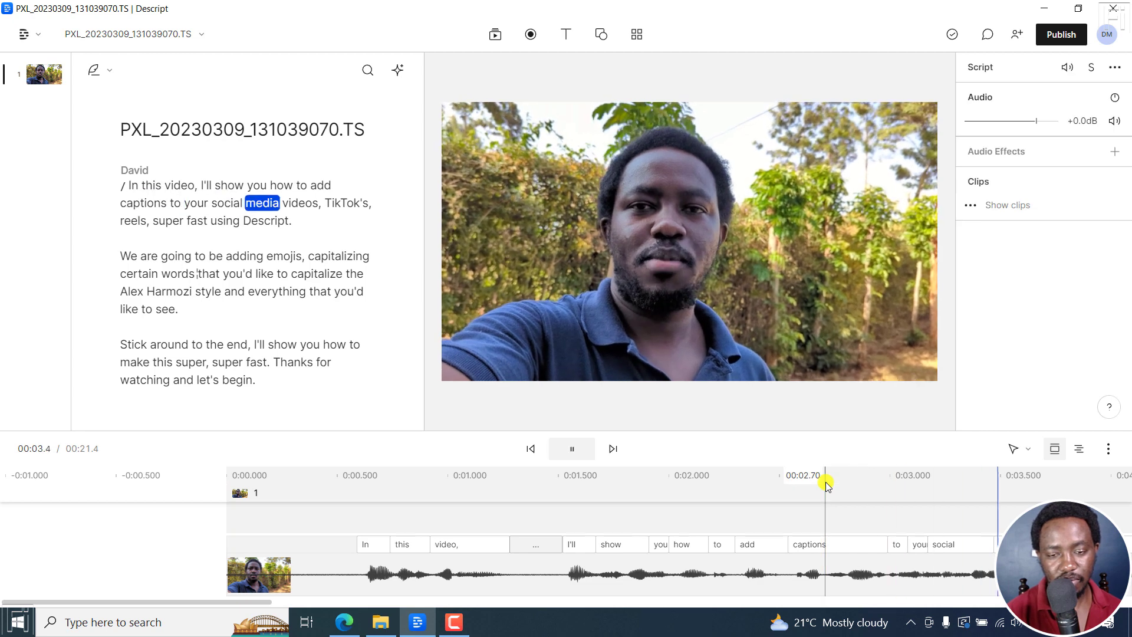
pyautogui.click(529, 450)
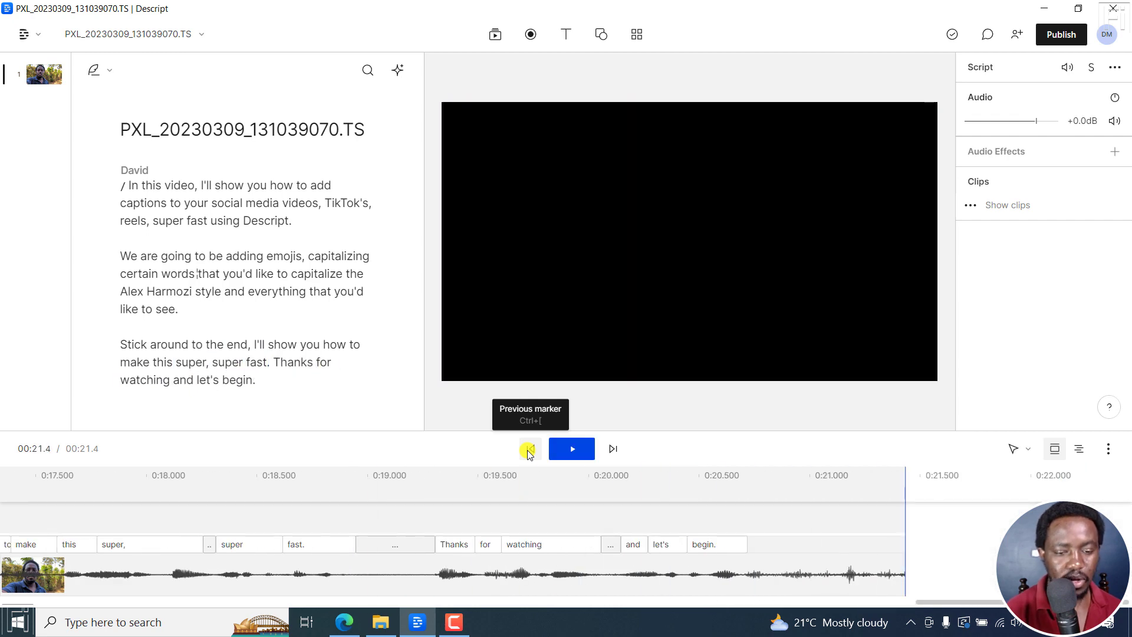
pyautogui.click(529, 450)
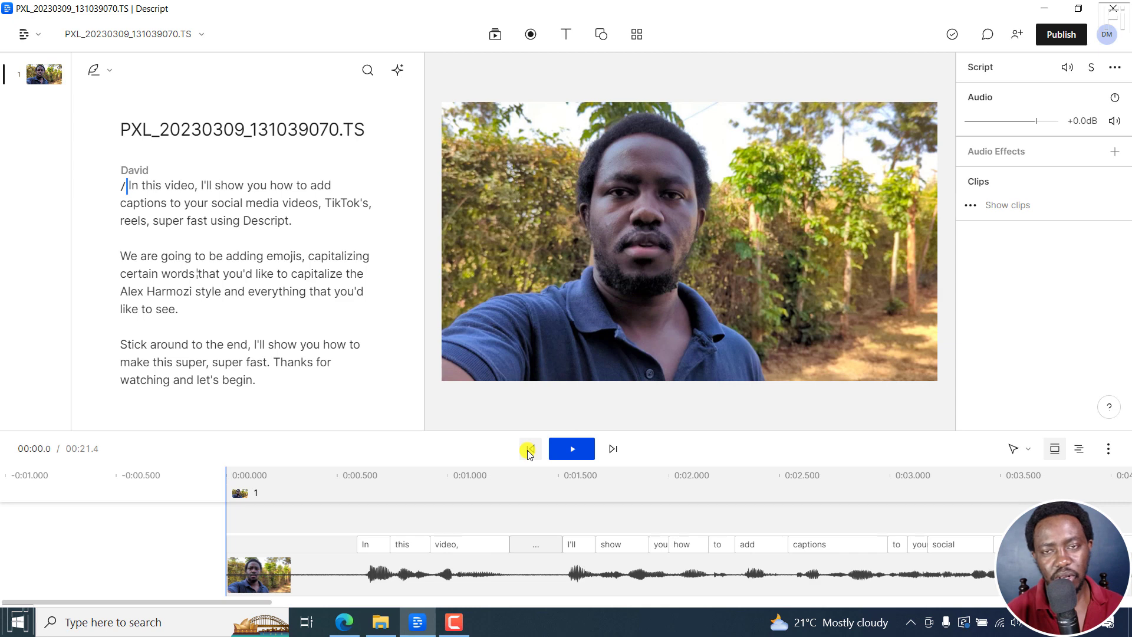
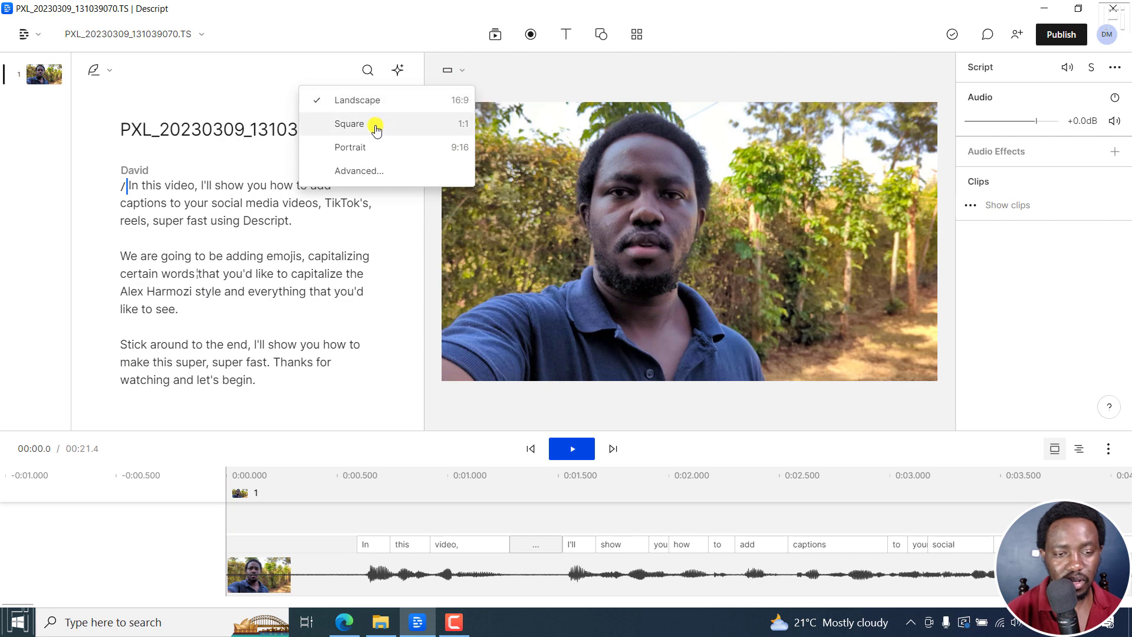
# - Change the composition to Portrait 9:16, enlarge the video to fill the frame's width, and center the speaker in it
pyautogui.click(353, 149)
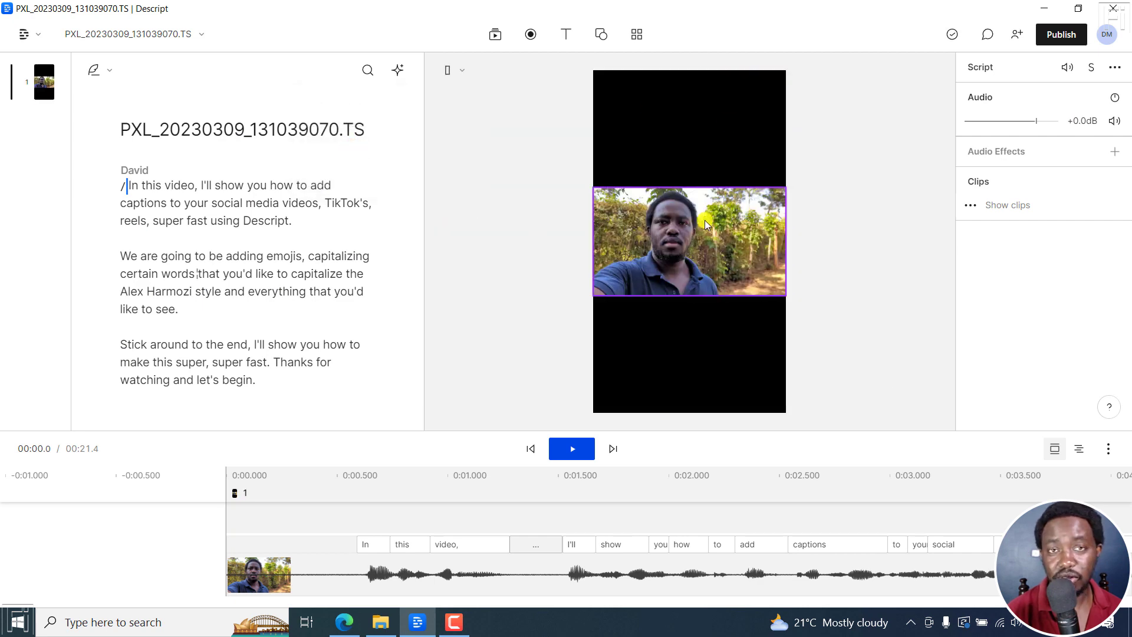
pyautogui.click(690, 235)
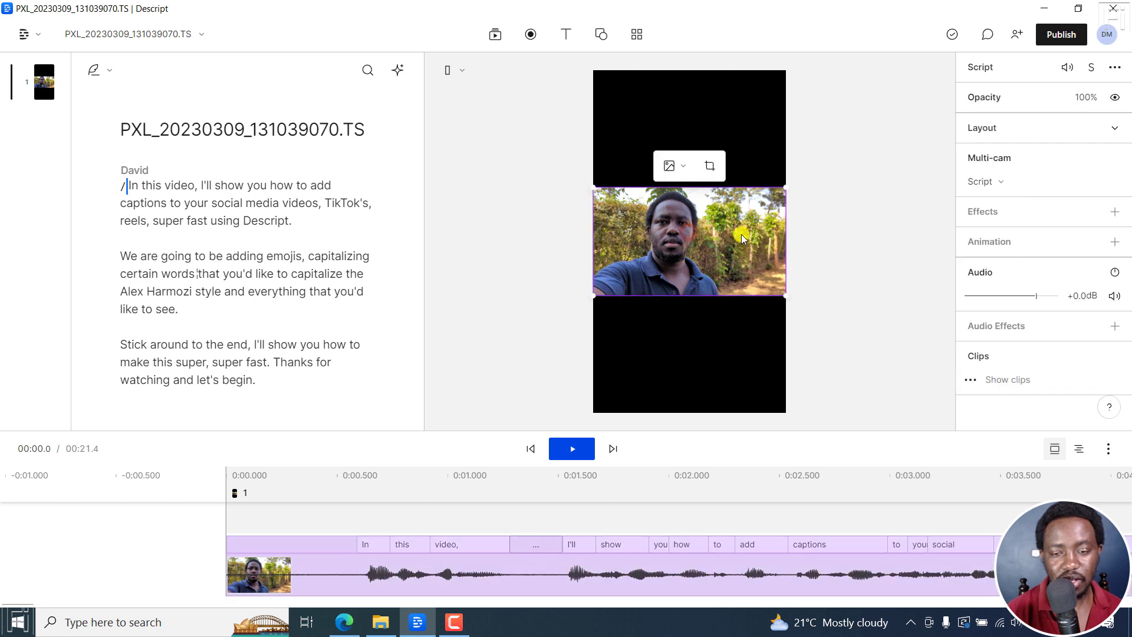
pyautogui.moveTo(784, 189); pyautogui.dragTo(900, 112)
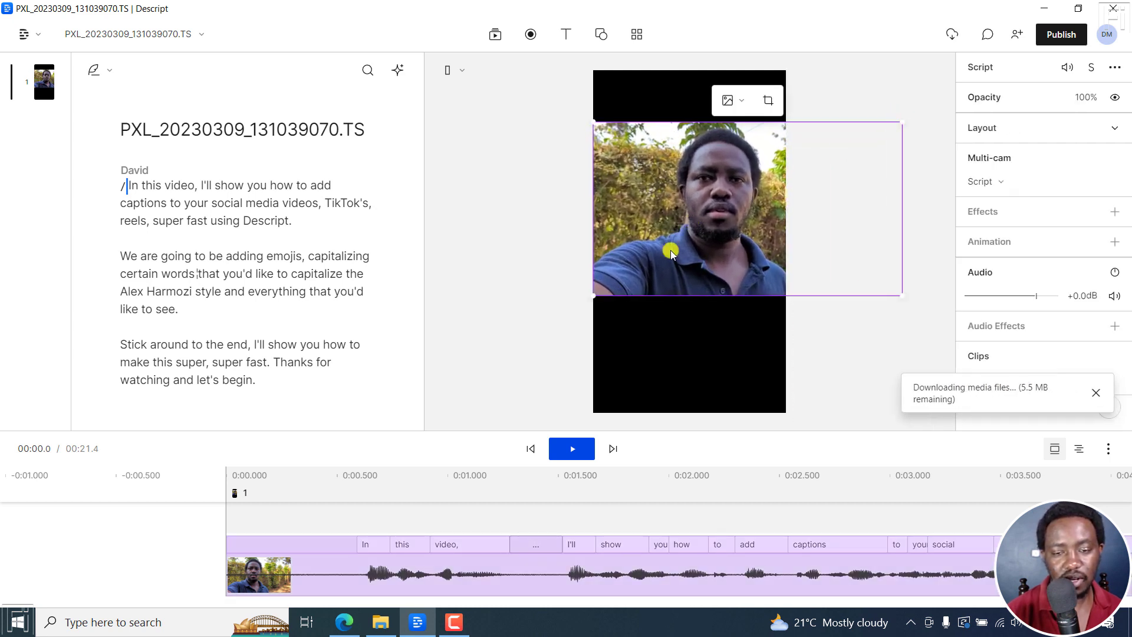
pyautogui.moveTo(592, 295); pyautogui.dragTo(522, 335)
pyautogui.moveTo(715, 259); pyautogui.dragTo(724, 276)
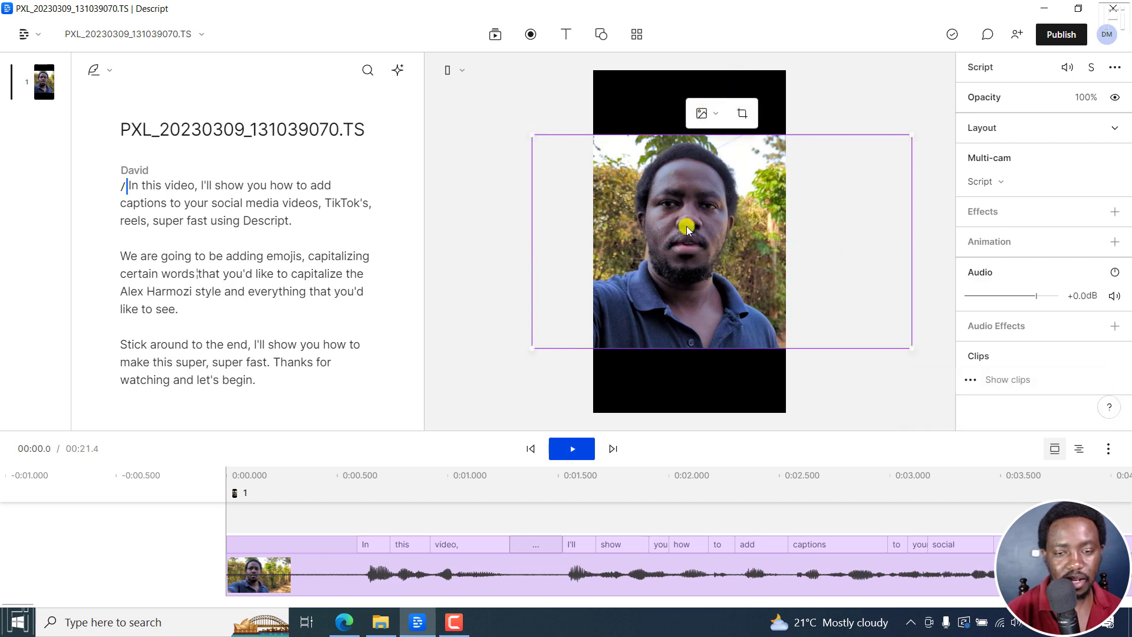
# - Add a background to the scene and set its color to purple, hex af51b6
pyautogui.click(640, 96)
pyautogui.click(1114, 128)
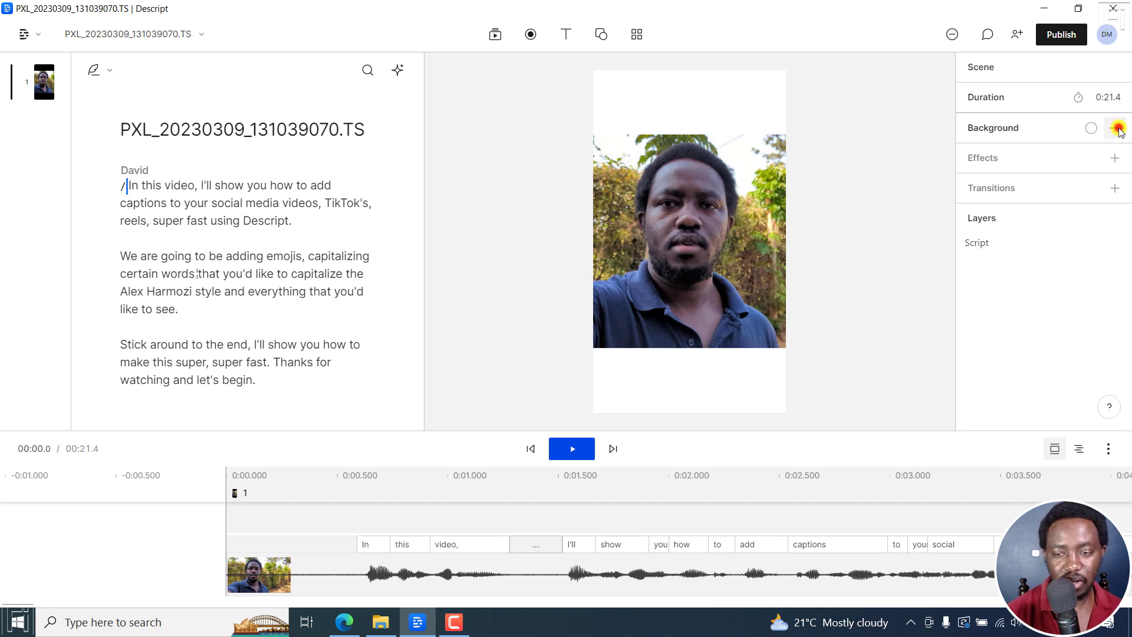
pyautogui.click(1095, 128)
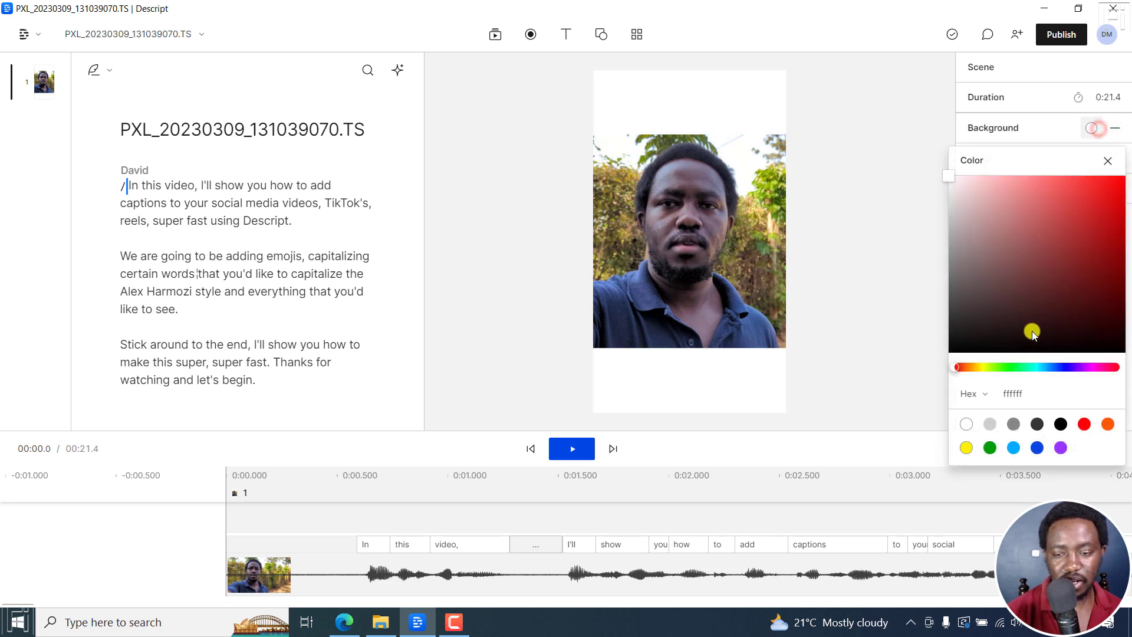
pyautogui.click(1013, 448)
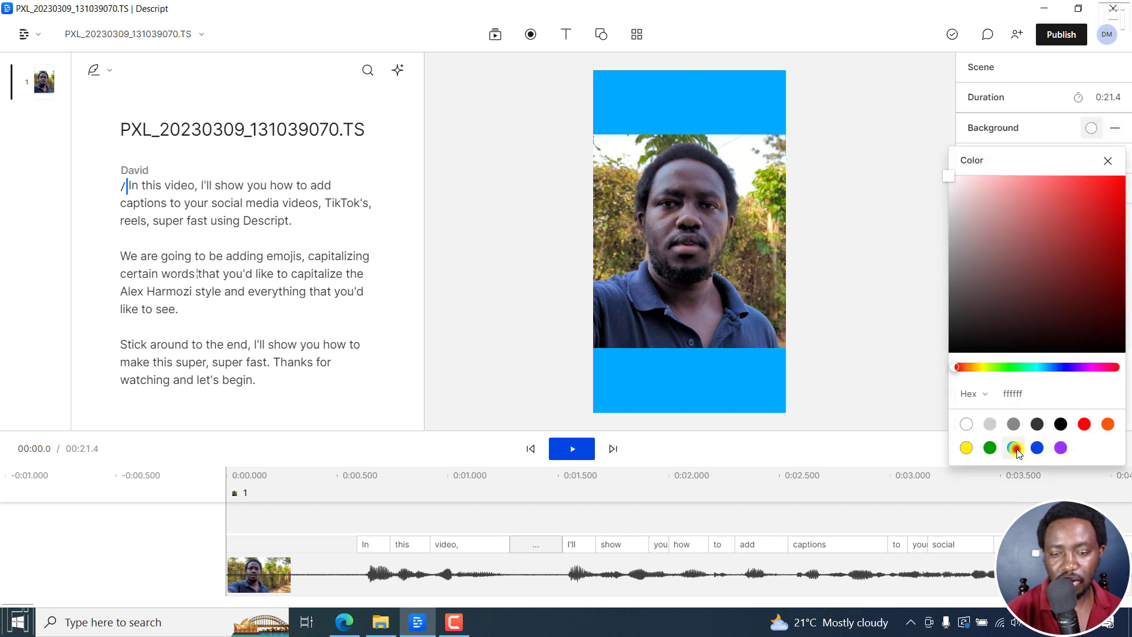
pyautogui.moveTo(1037, 209); pyautogui.dragTo(1046, 226)
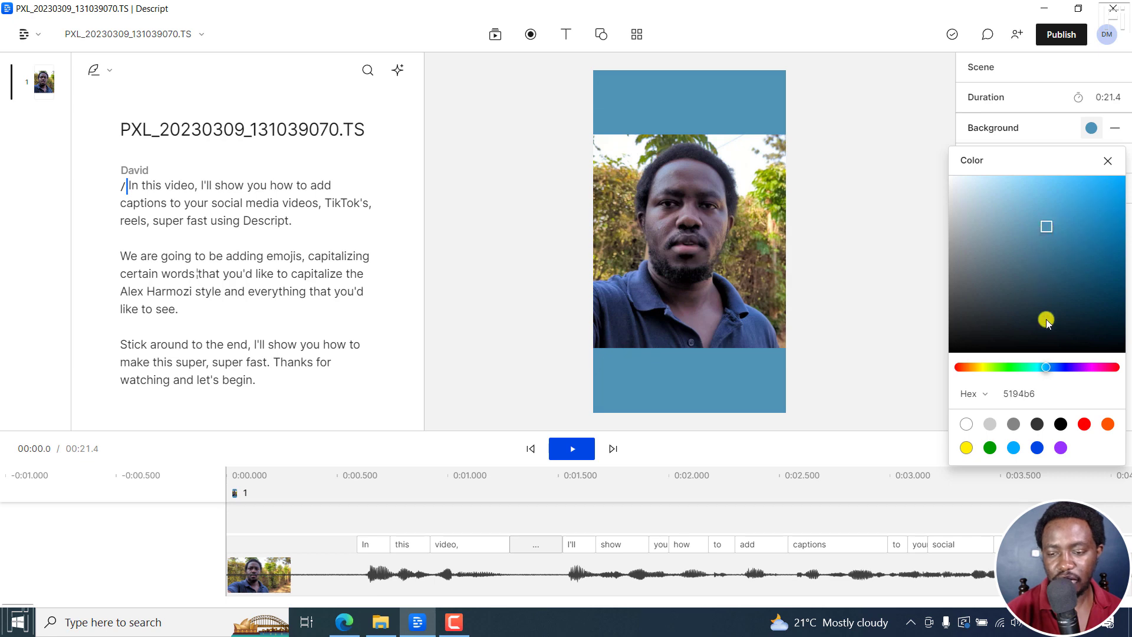
pyautogui.click(1090, 367)
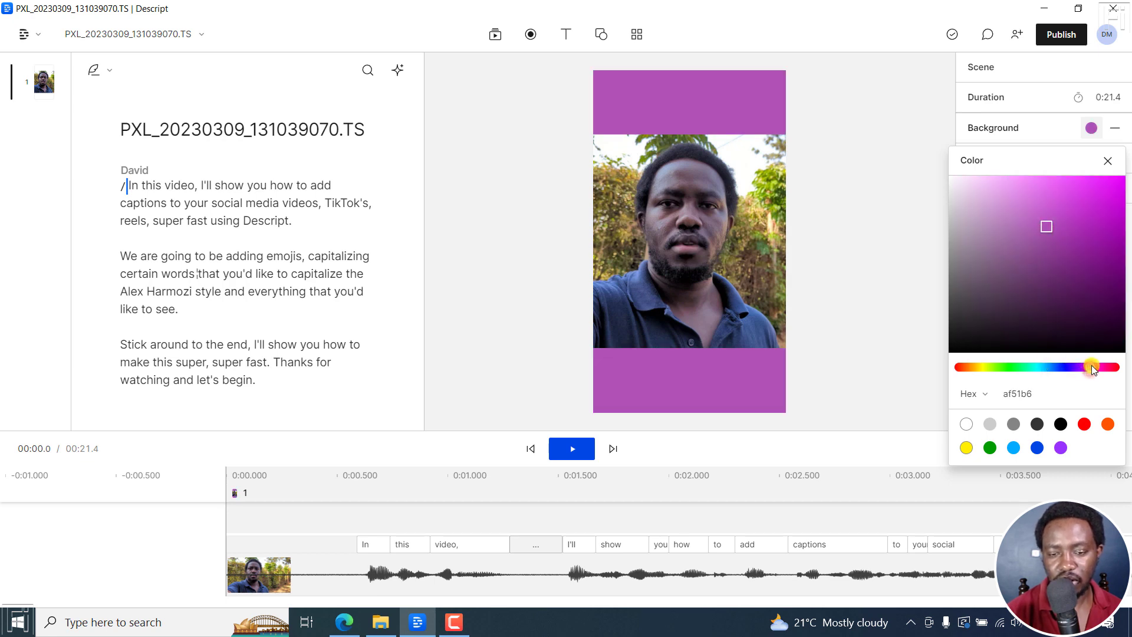
pyautogui.click(1108, 160)
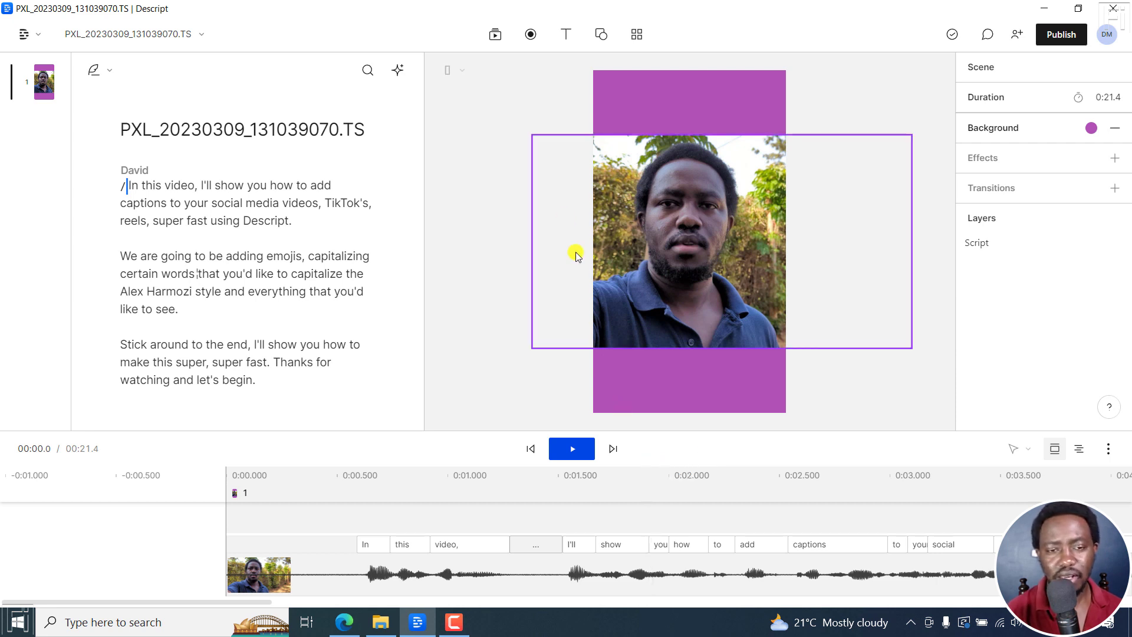
# - Add a captions layer, preview it briefly, and move the captions down into the purple band below the video
pyautogui.click(565, 36)
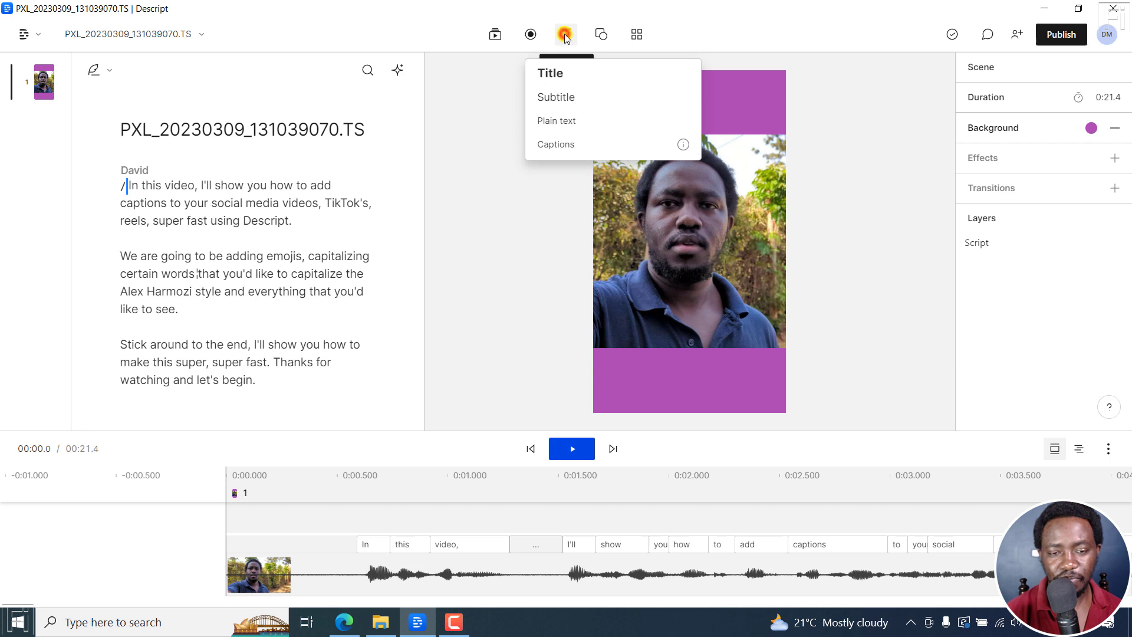
pyautogui.click(548, 151)
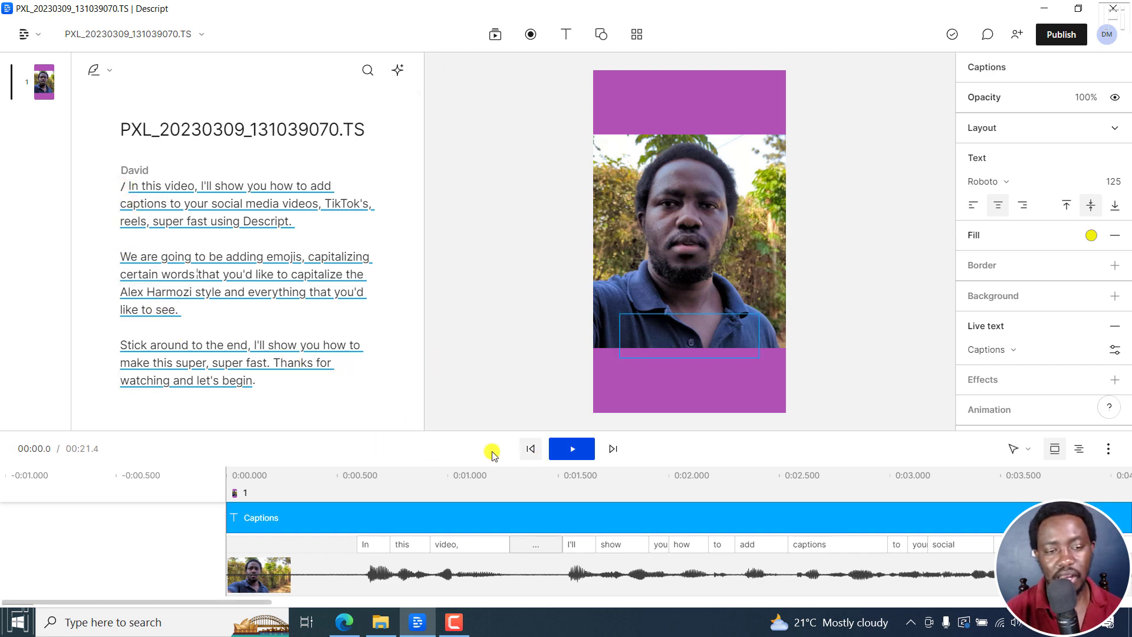
pyautogui.click(572, 450)
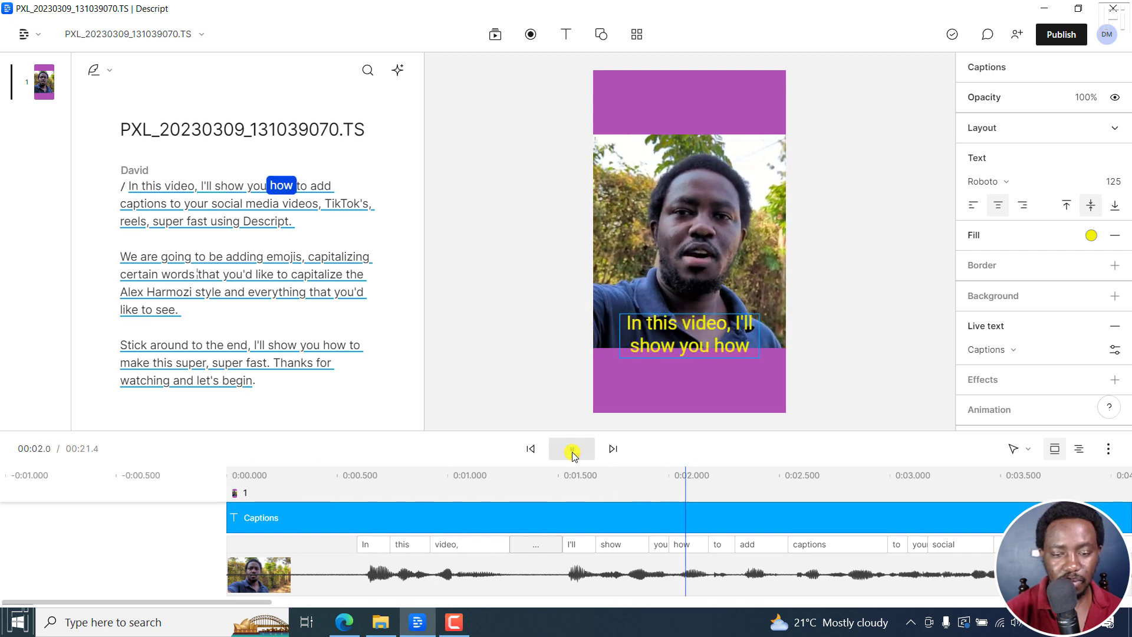
pyautogui.click(572, 451)
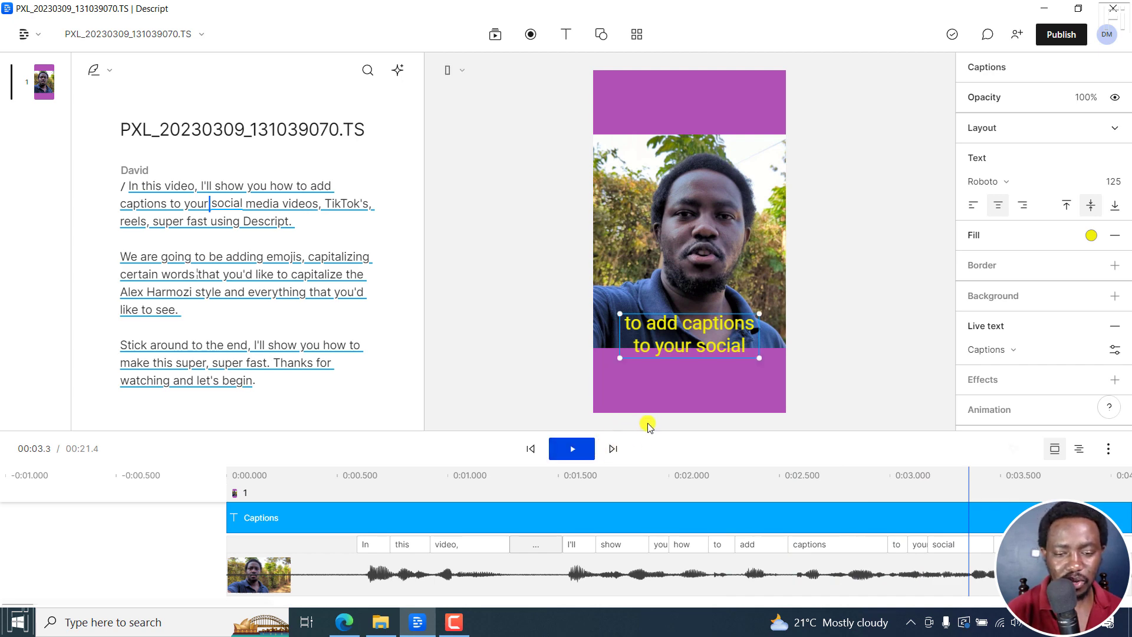
pyautogui.moveTo(686, 334); pyautogui.dragTo(685, 380)
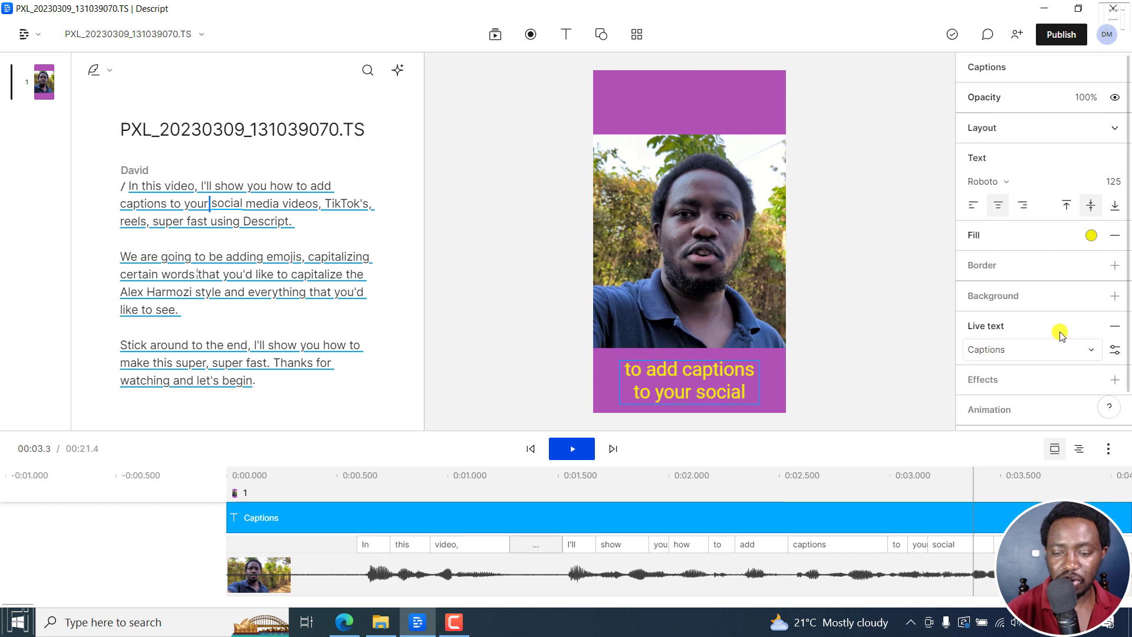
# - Try the Classic and Clean live text styles on the captions and return to the Karaoke style
pyautogui.click(1114, 354)
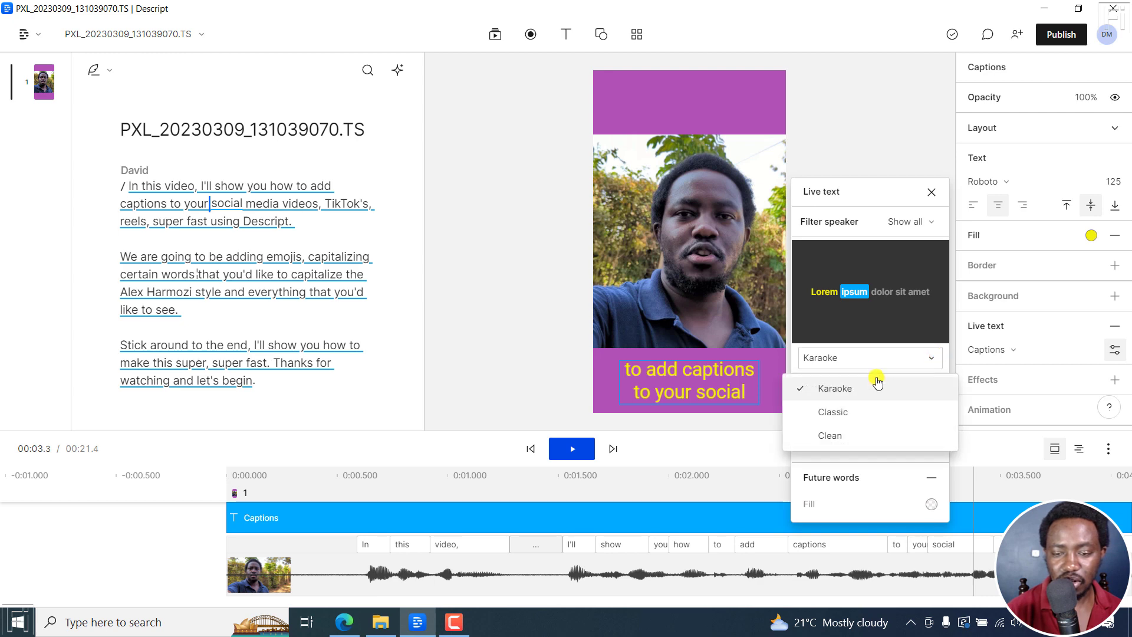
pyautogui.click(850, 413)
pyautogui.click(842, 357)
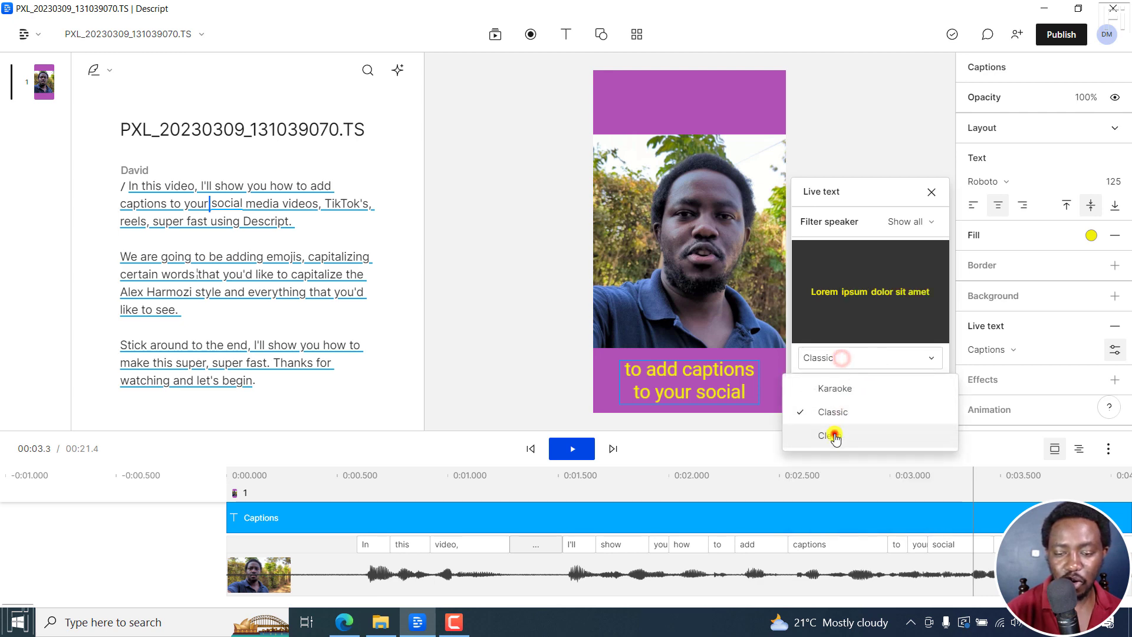
pyautogui.click(834, 436)
pyautogui.click(846, 360)
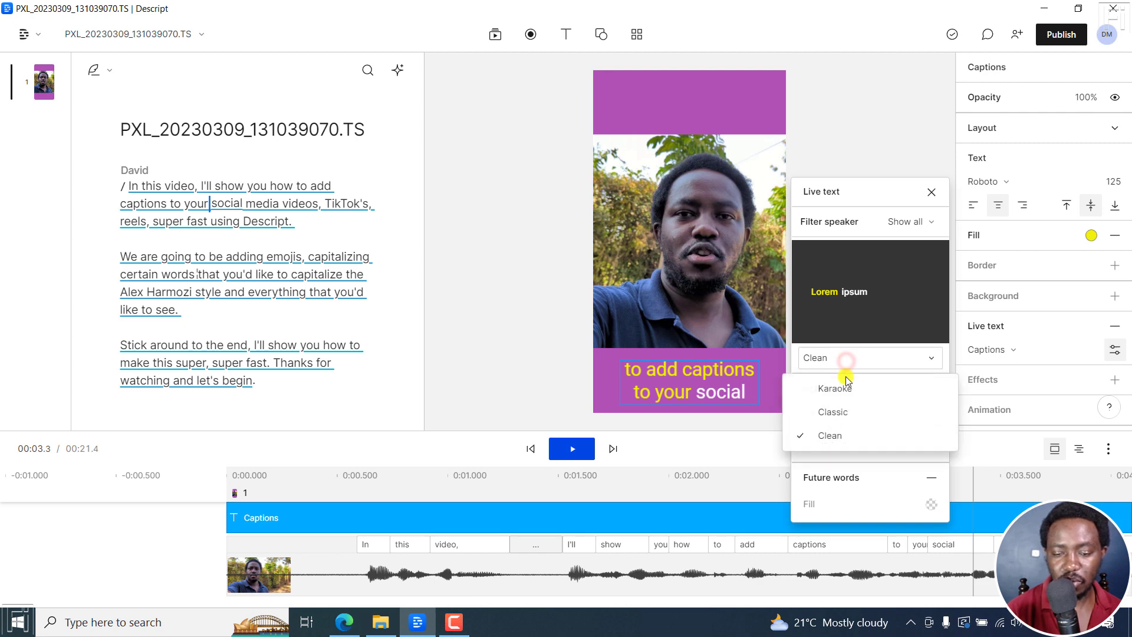
pyautogui.click(846, 388)
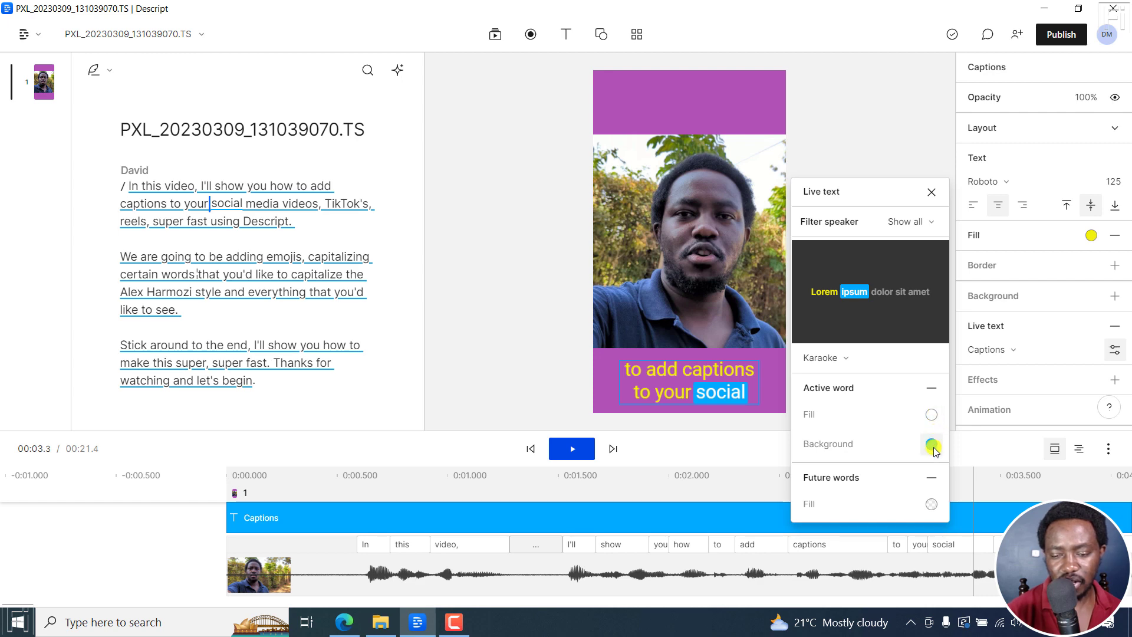
# - Inspect the fill color options for future words in the Karaoke style and close the live text settings
pyautogui.click(931, 506)
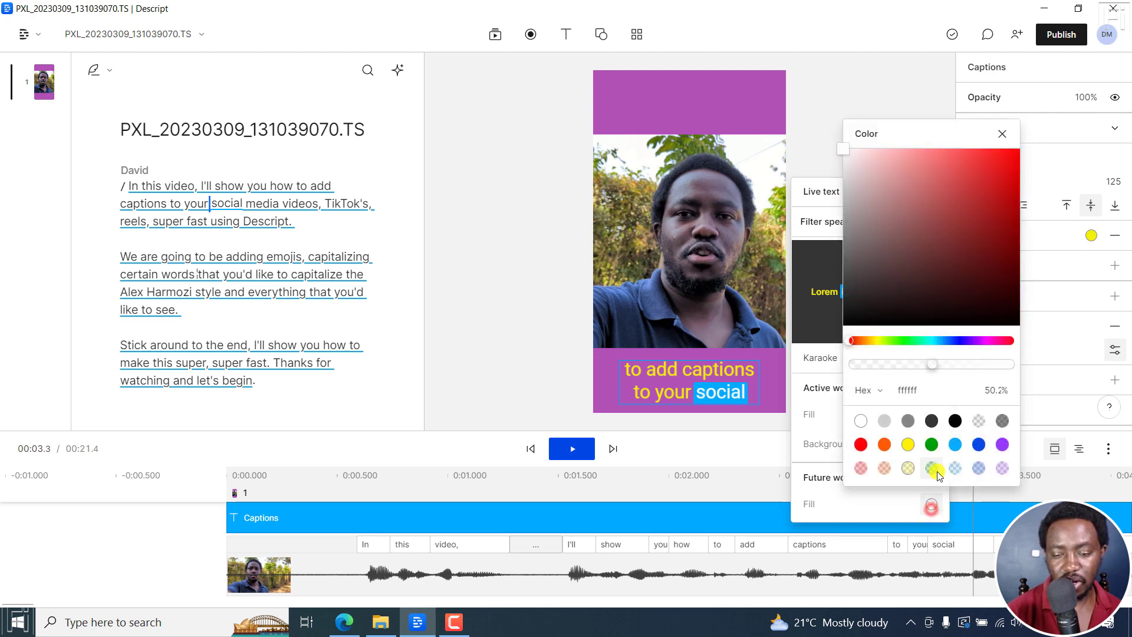
pyautogui.click(1001, 133)
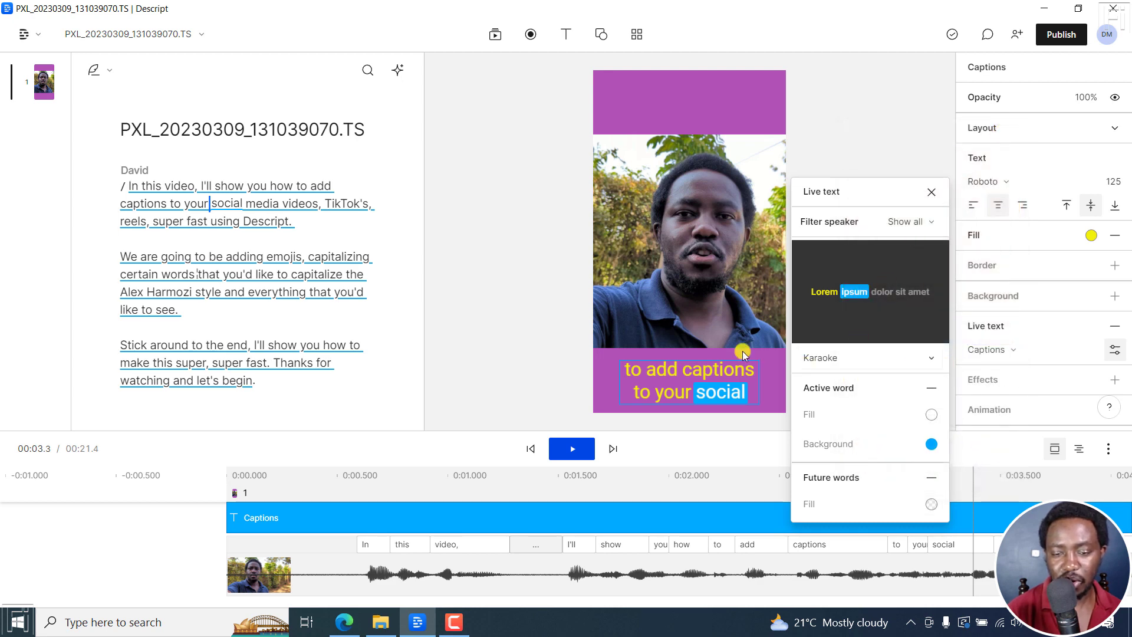
pyautogui.click(931, 192)
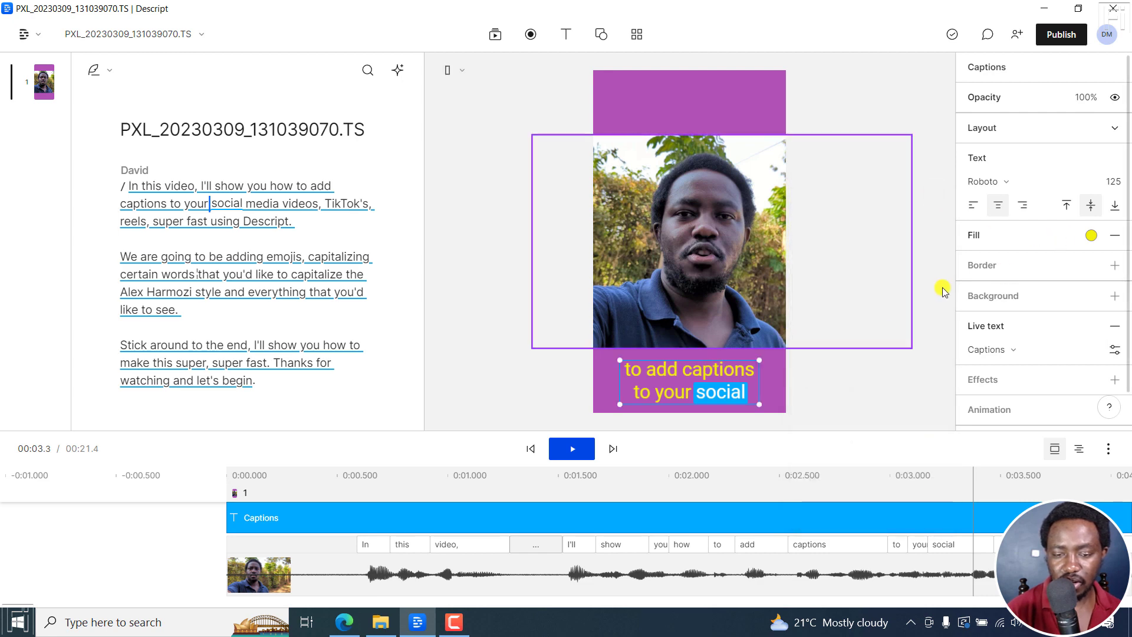
# - Set the caption text fill to white, hex ffffff
pyautogui.click(1091, 235)
pyautogui.moveTo(963, 119); pyautogui.dragTo(844, 82)
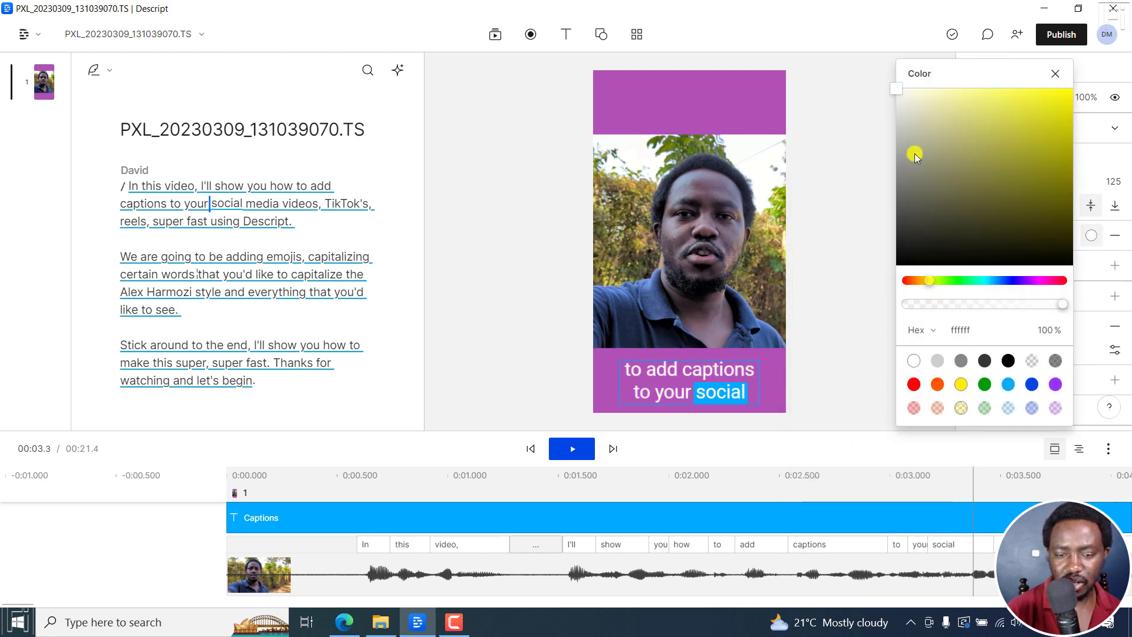
pyautogui.click(1055, 74)
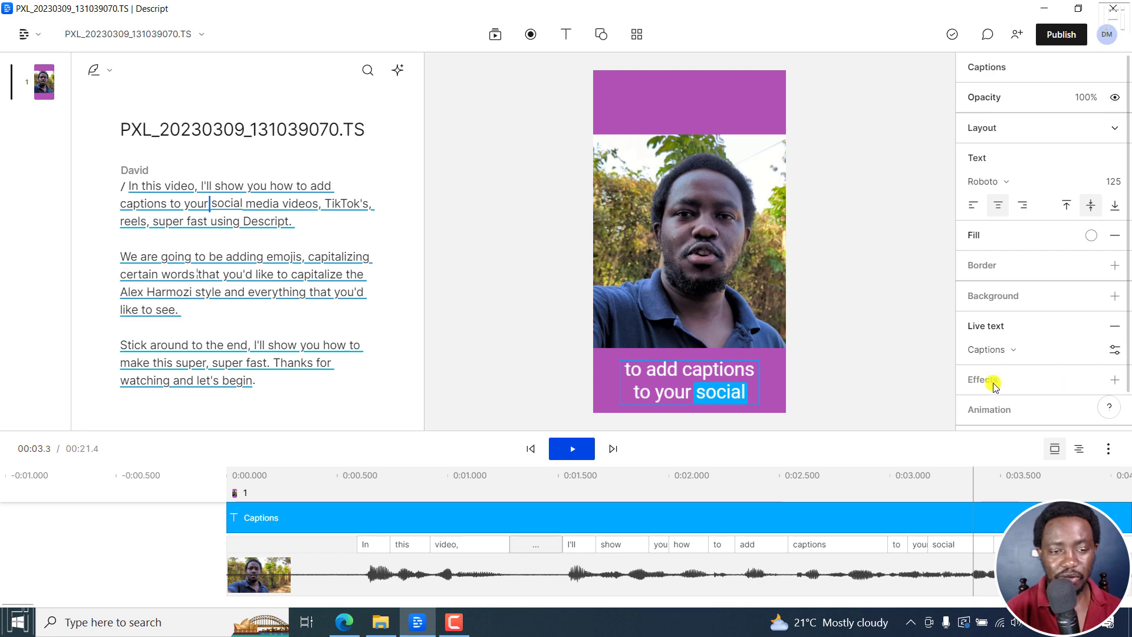
# - Preview the restyled captions from the beginning and pause at the word "emojis" in the second paragraph
pyautogui.click(740, 387)
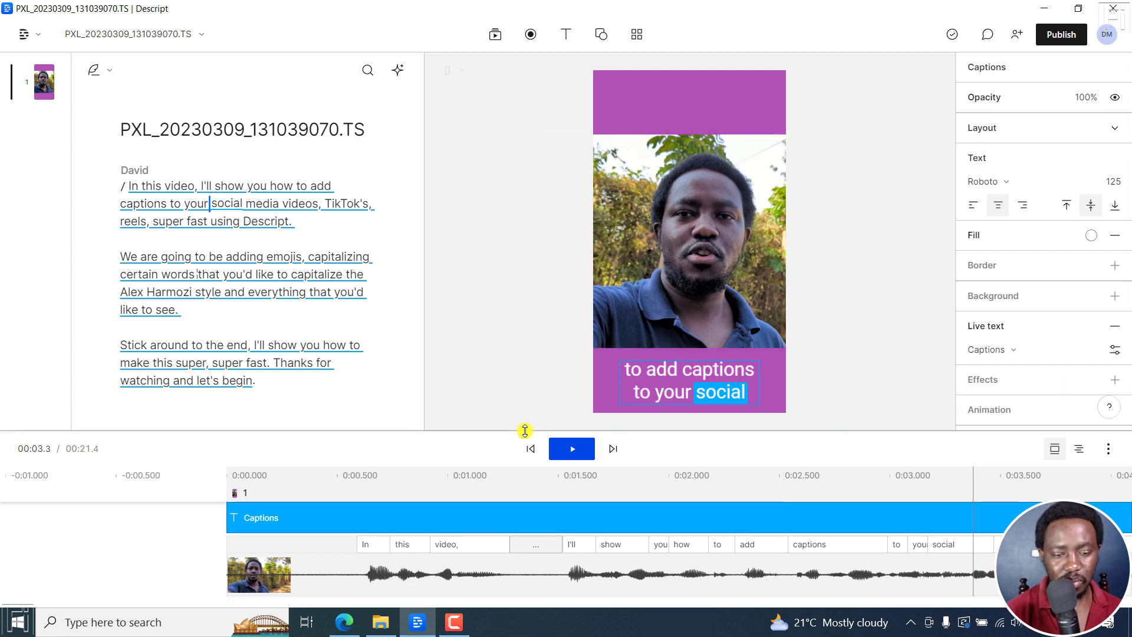
pyautogui.click(533, 449)
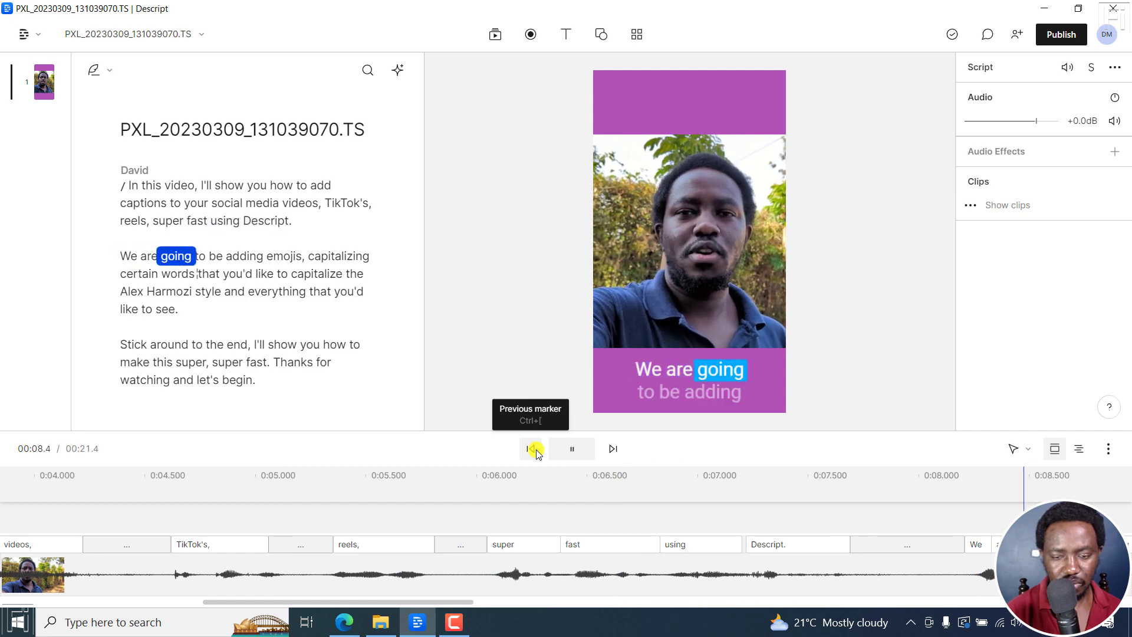
pyautogui.press('space')
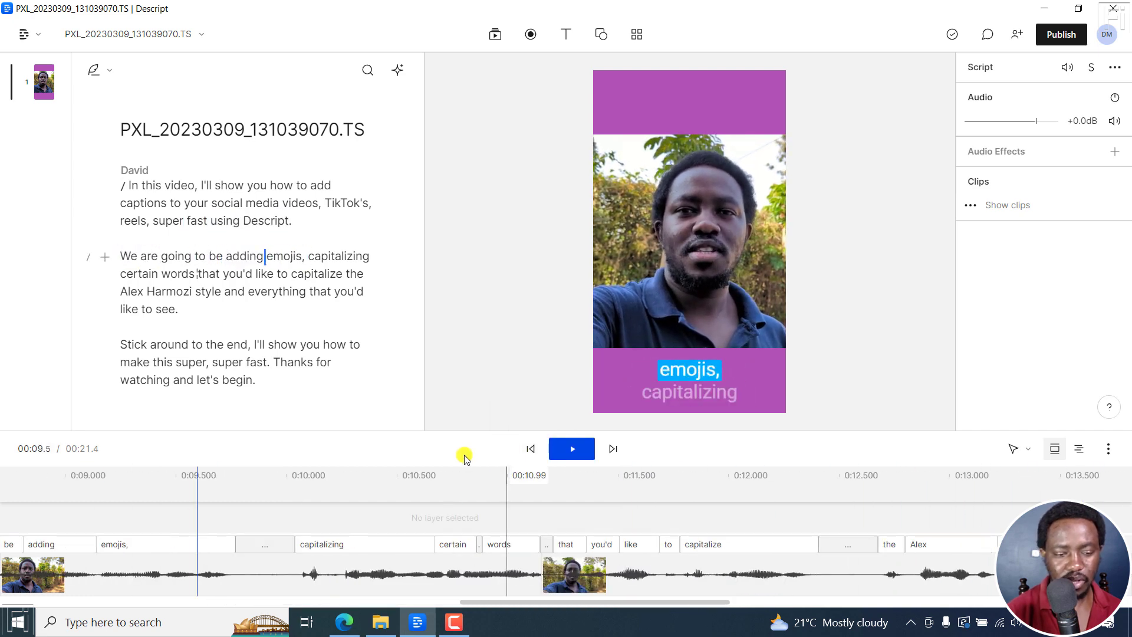
# - Select the word "emojis" in the second paragraph of the script and open its text correction
pyautogui.click(267, 254)
pyautogui.moveTo(278, 256); pyautogui.dragTo(300, 256)
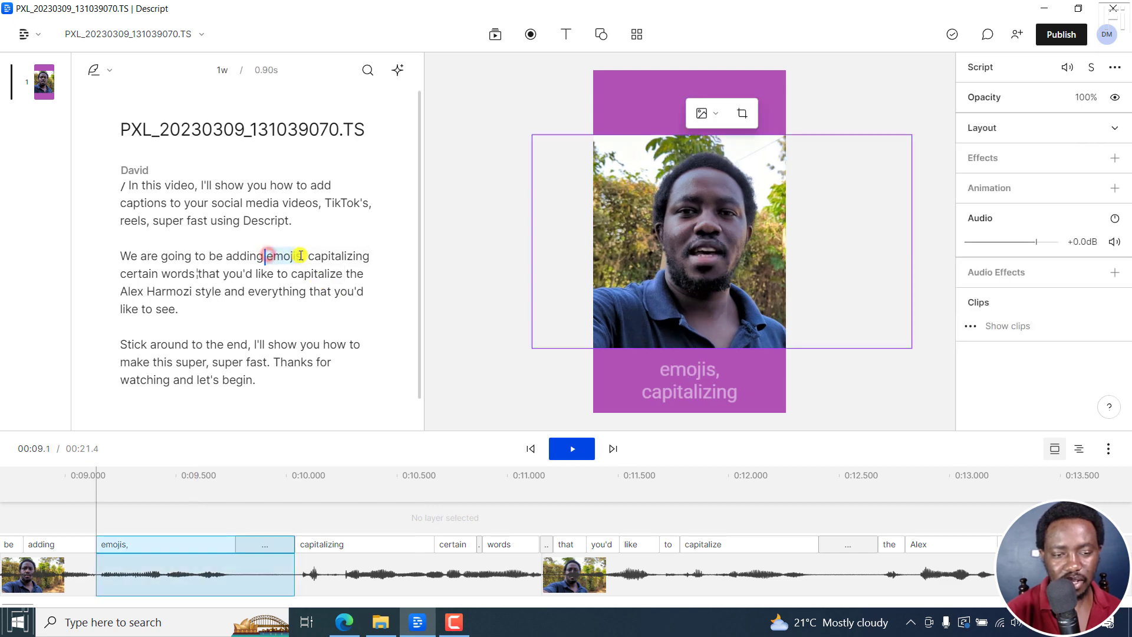
pyautogui.click(139, 224)
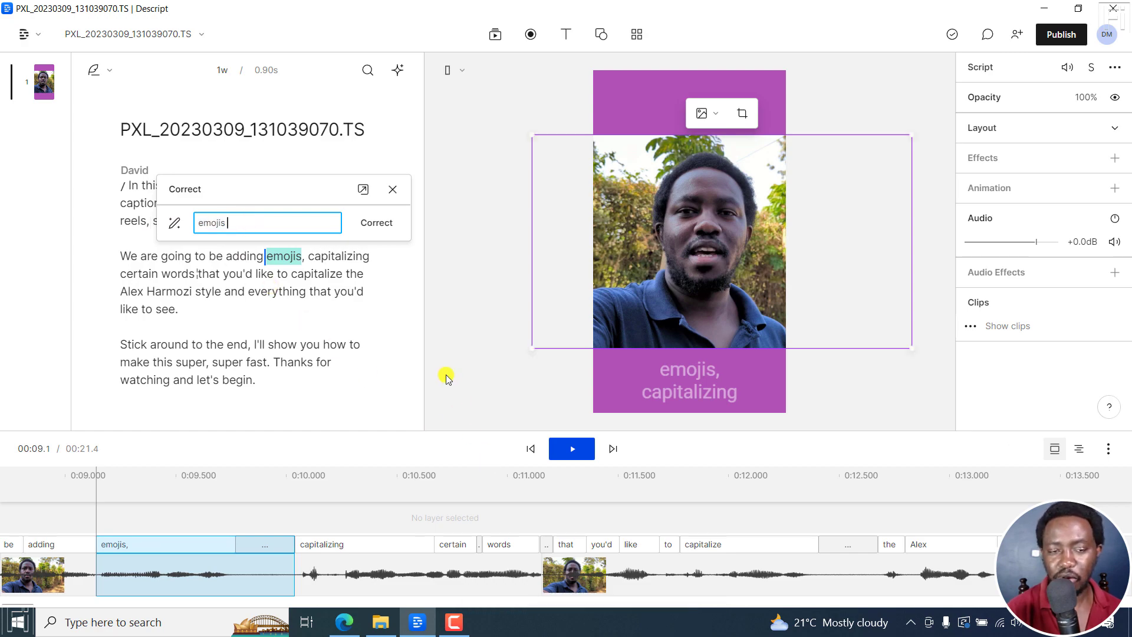
# - Switch to the Get Emoji page in the browser and copy the three adjacent smileys 😁 😆 😅
pyautogui.click(344, 622)
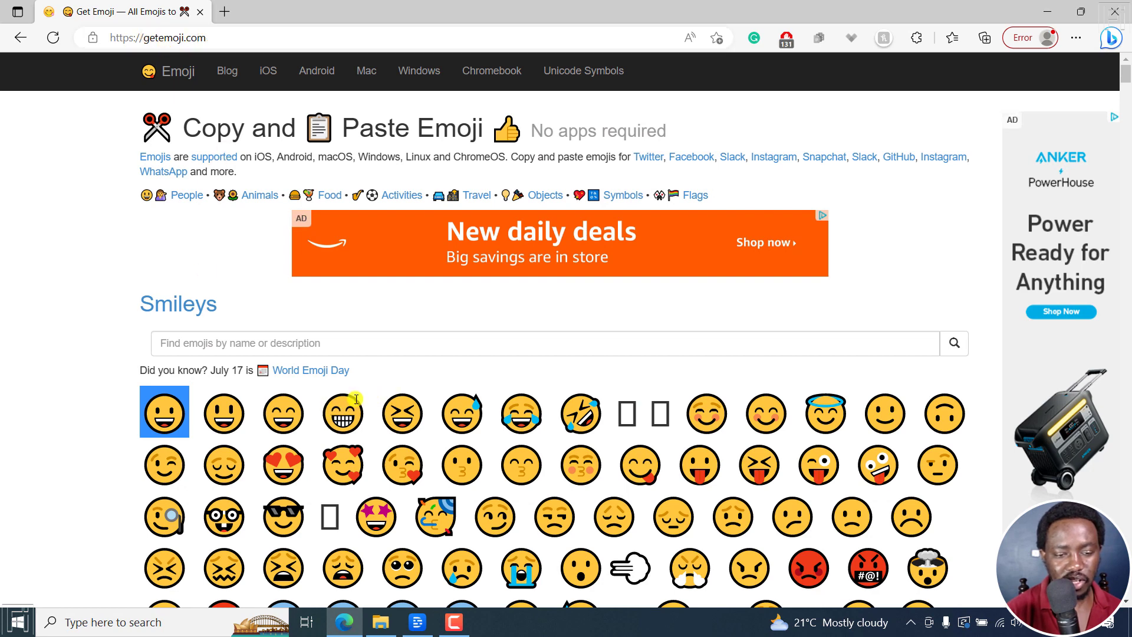
pyautogui.moveTo(318, 408); pyautogui.dragTo(474, 407)
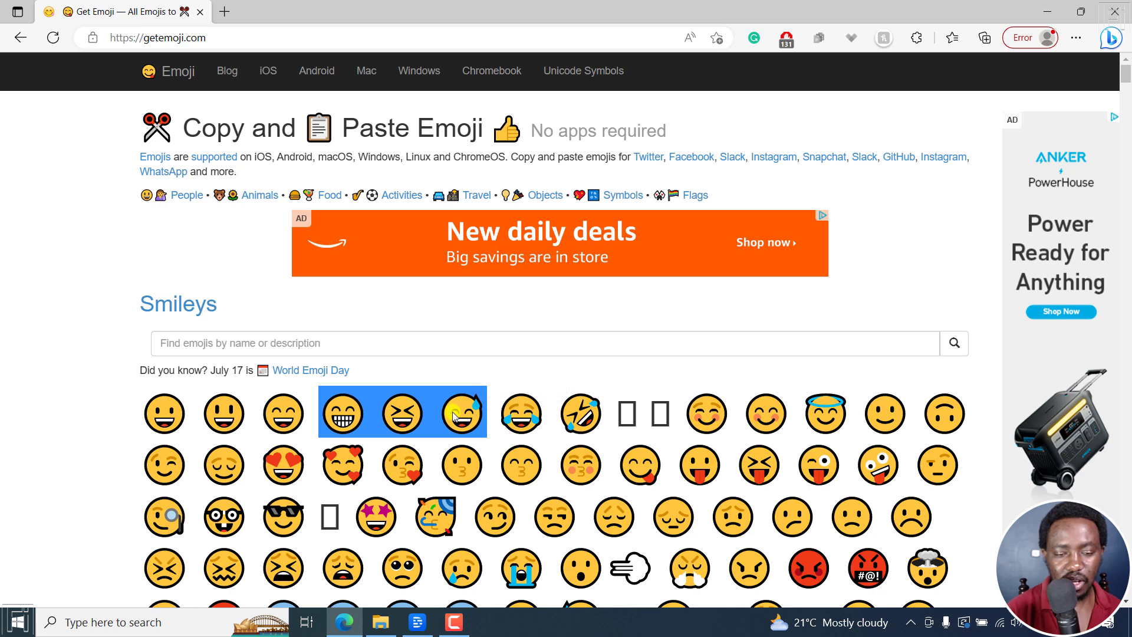
pyautogui.rightClick(457, 412)
pyautogui.click(493, 77)
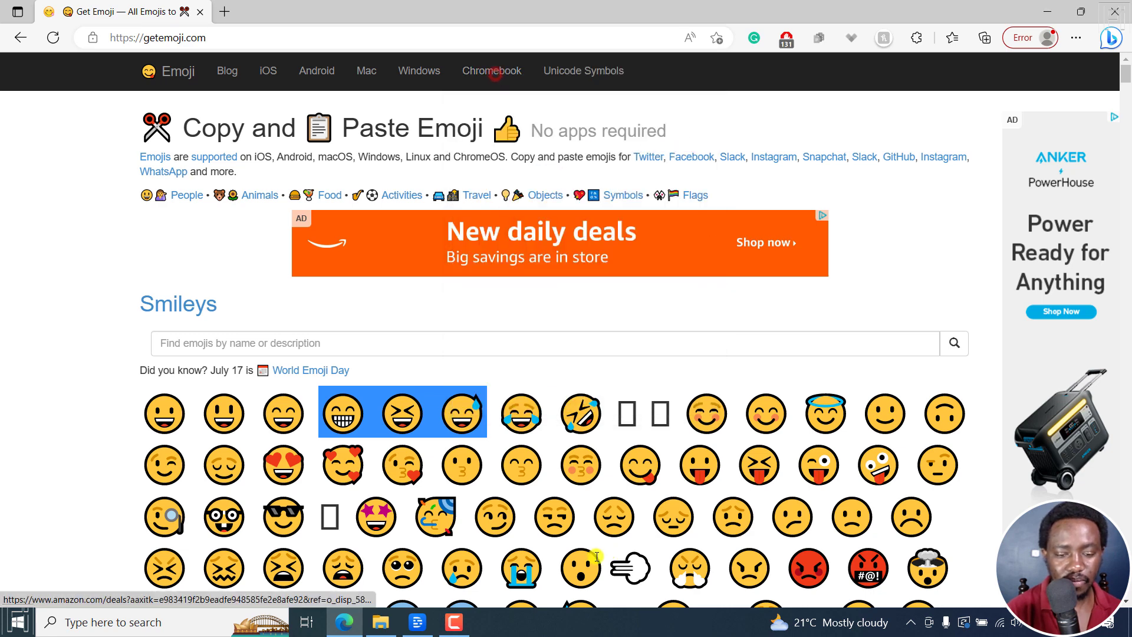
# - Return to Descript, add the copied smileys after "emojis" in the correction and apply it
pyautogui.click(419, 620)
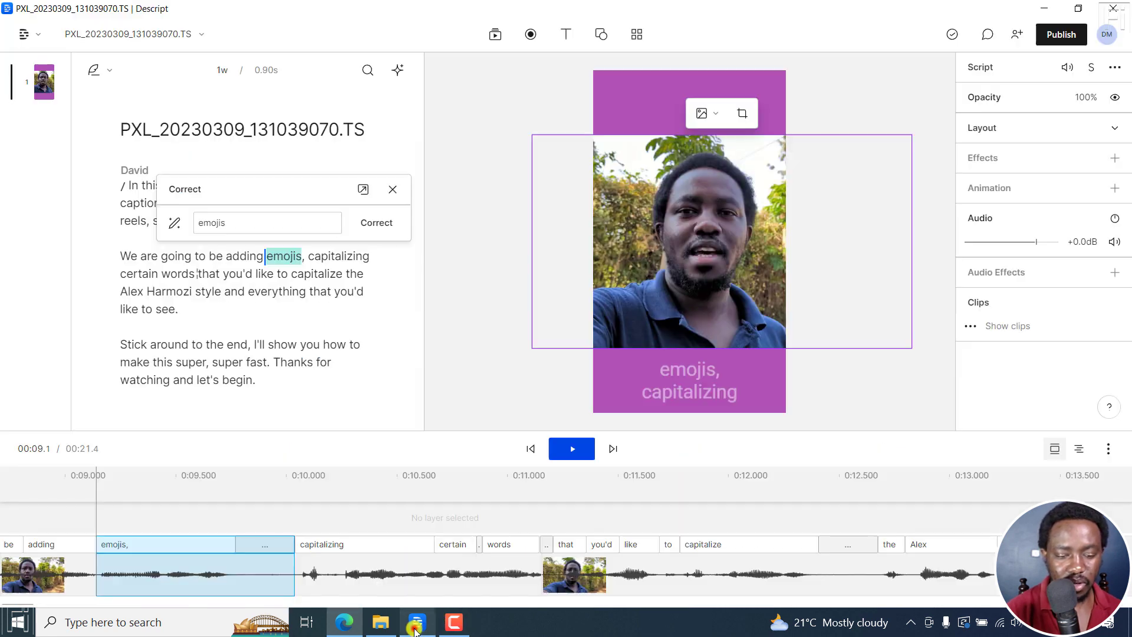
pyautogui.click(254, 228)
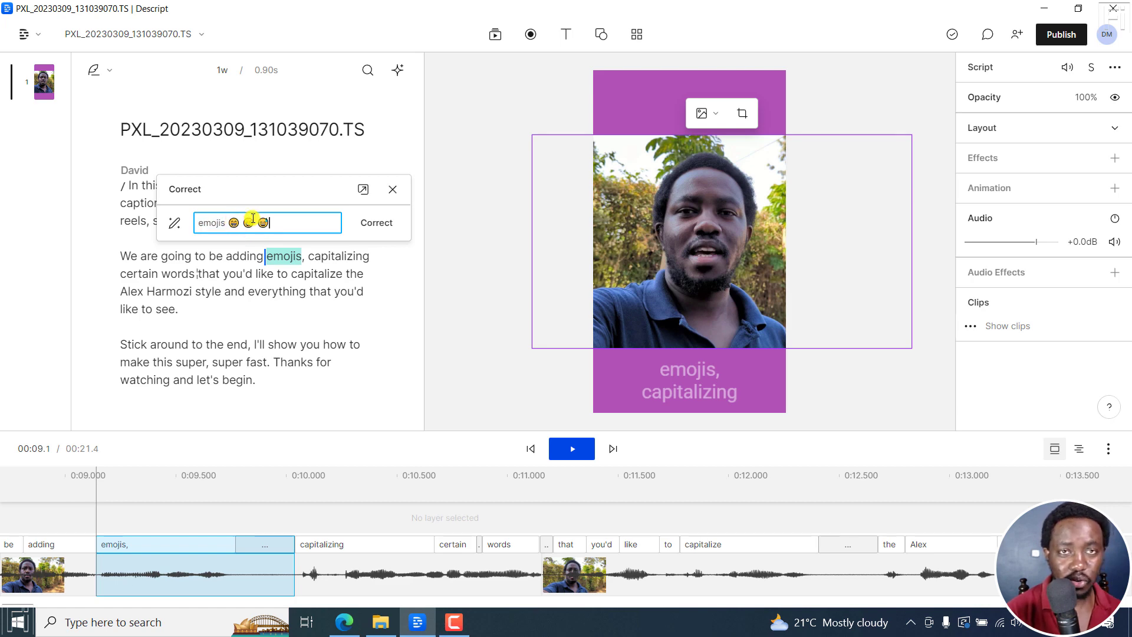
pyautogui.click(379, 224)
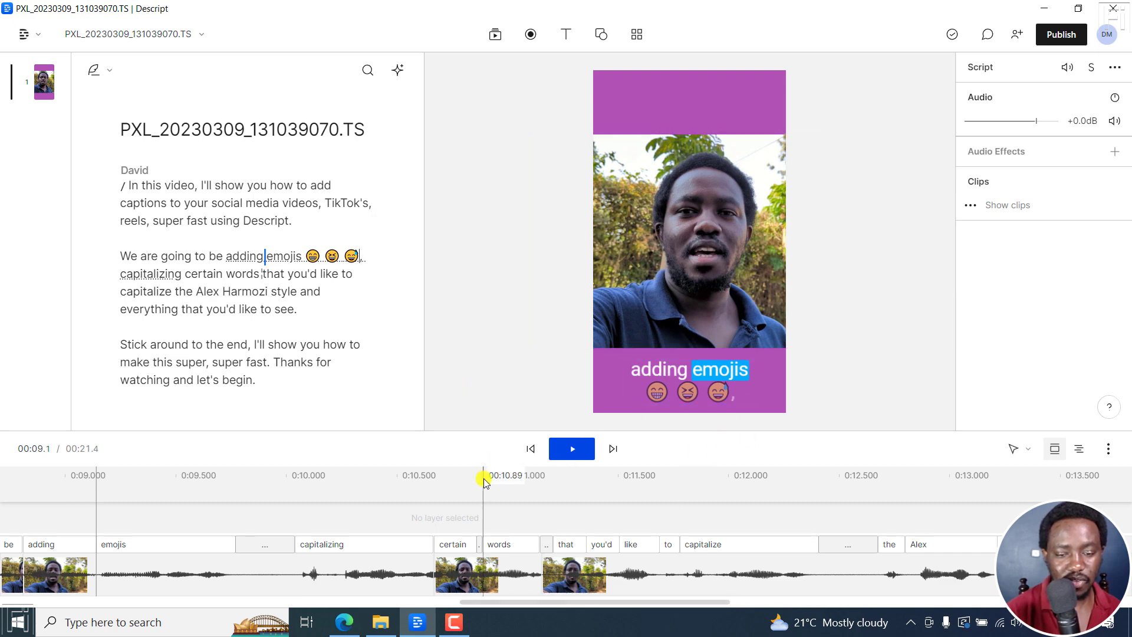
# - Play back the corrected captions from just before the word "adding" and pause at about 10 seconds
pyautogui.click(32, 475)
pyautogui.press('space')
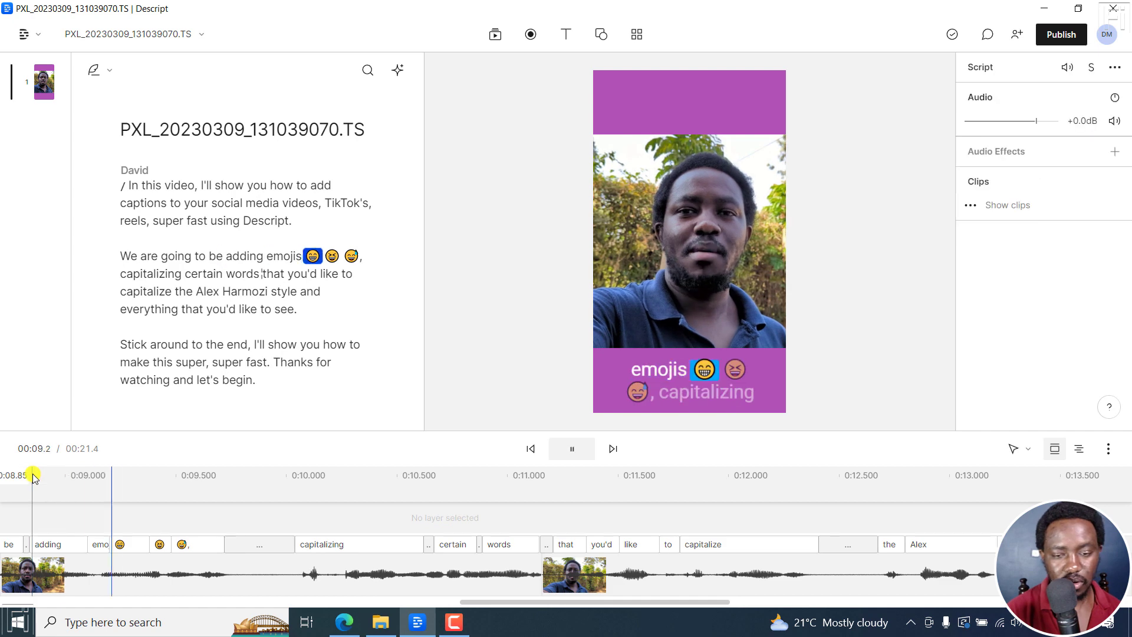
pyautogui.click(572, 448)
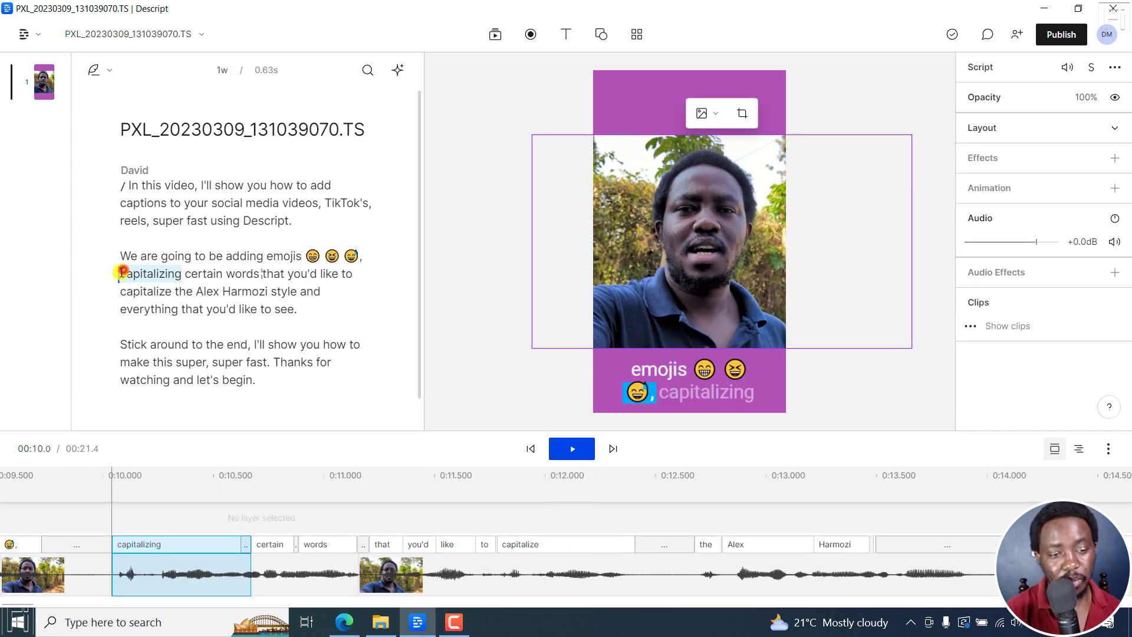
# - Insert scene breaks before the word "capitalizing" and after the sentence ending "that you'd like to see."
pyautogui.click(153, 289)
pyautogui.click(122, 272)
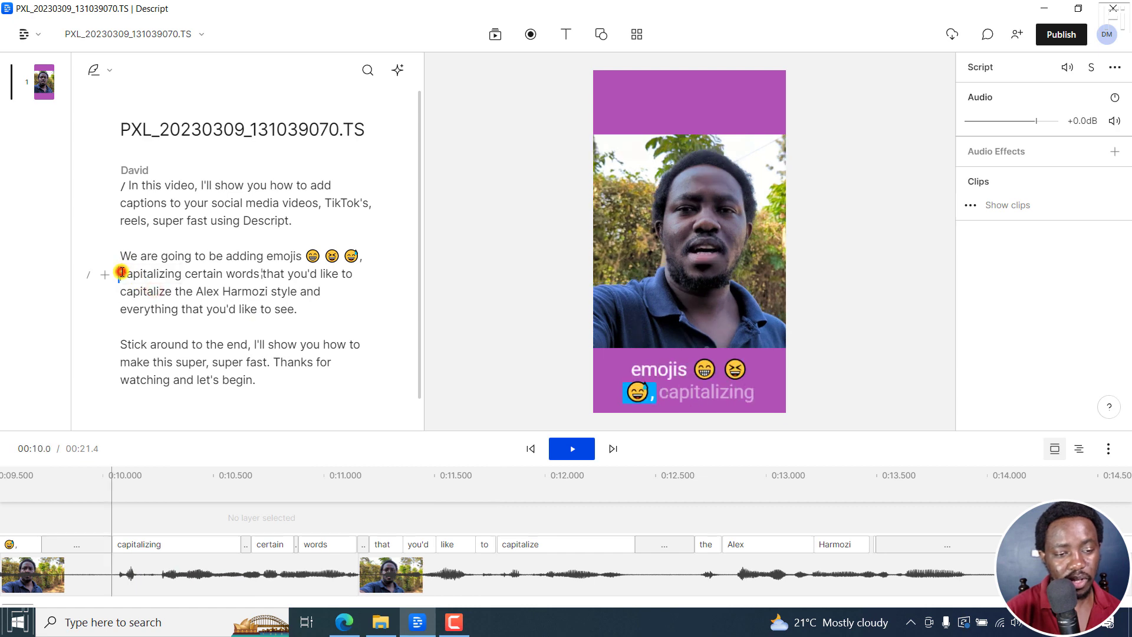
pyautogui.click(87, 277)
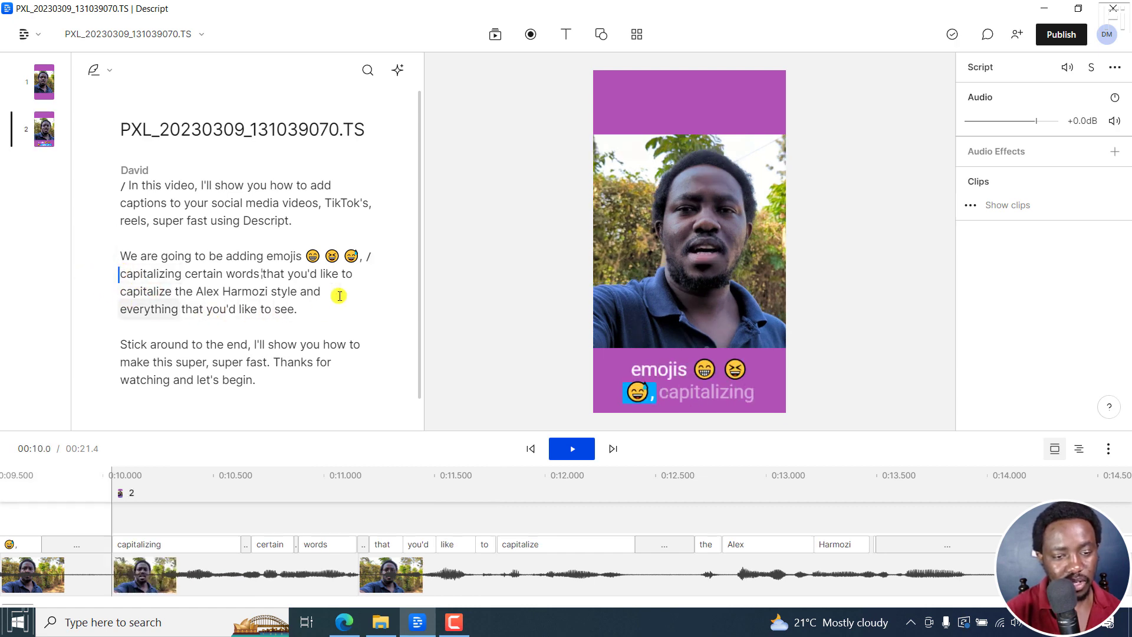
pyautogui.click(296, 309)
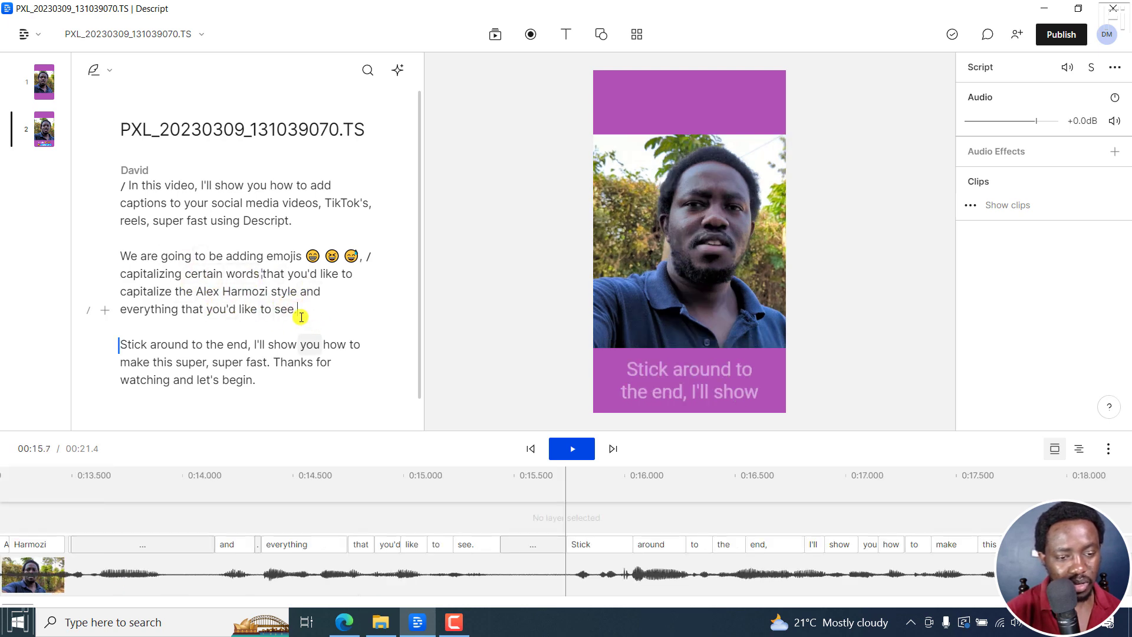
pyautogui.click(89, 309)
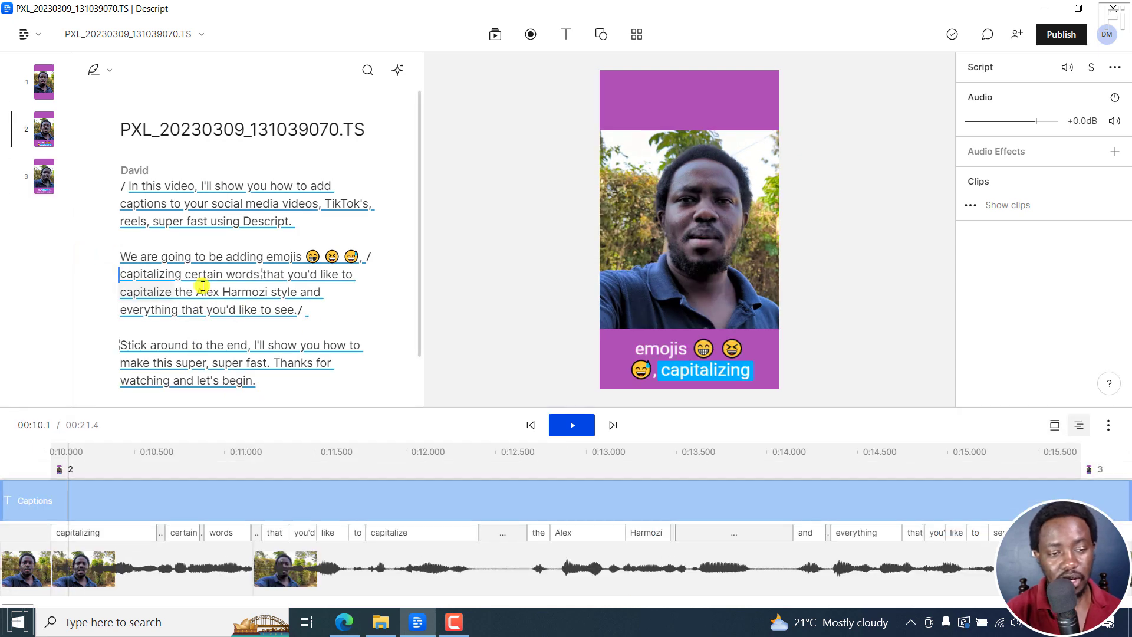
pyautogui.click(347, 304)
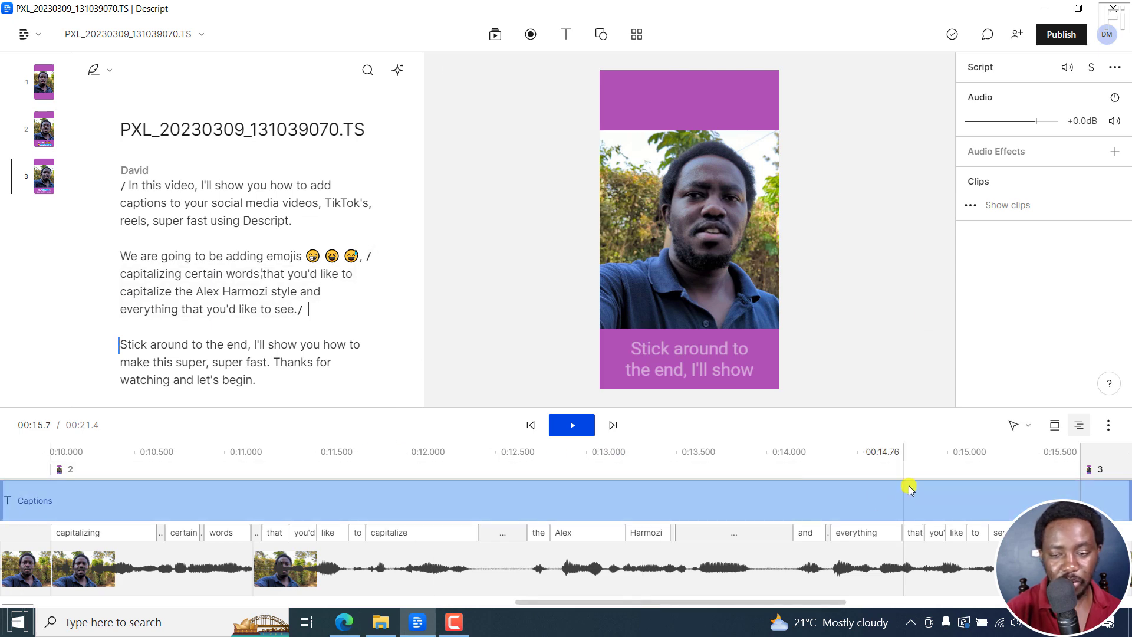
# - Split the captions layer at about 00:15.4 and 00:10.0, near the end and start of scene 2, and return to the selection tool
pyautogui.click(1059, 475)
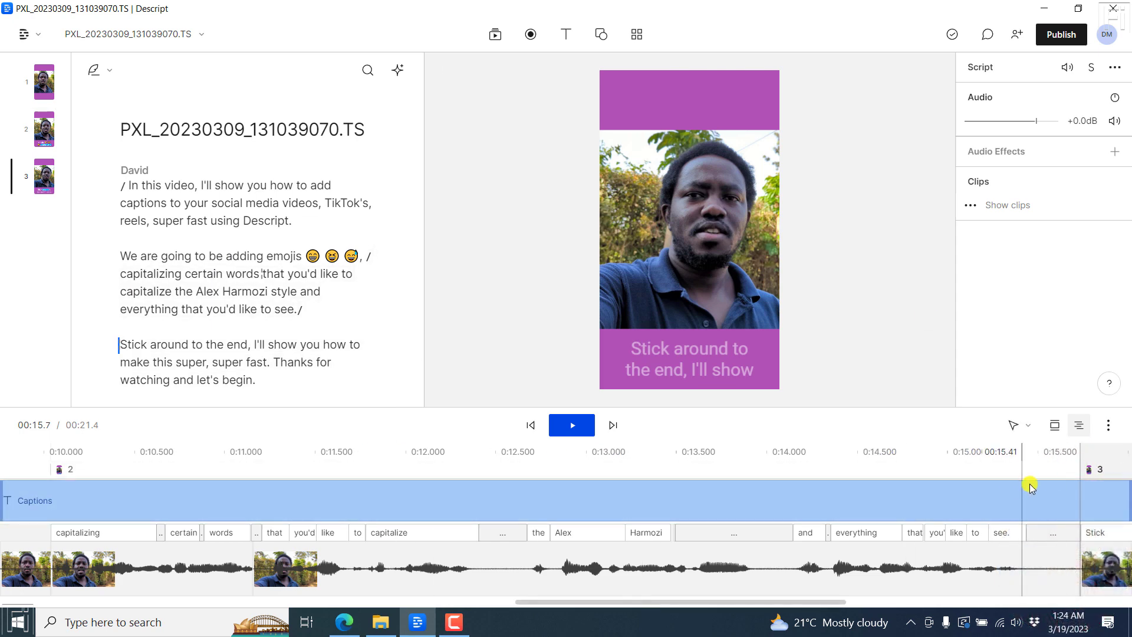
pyautogui.click(1027, 434)
pyautogui.click(990, 346)
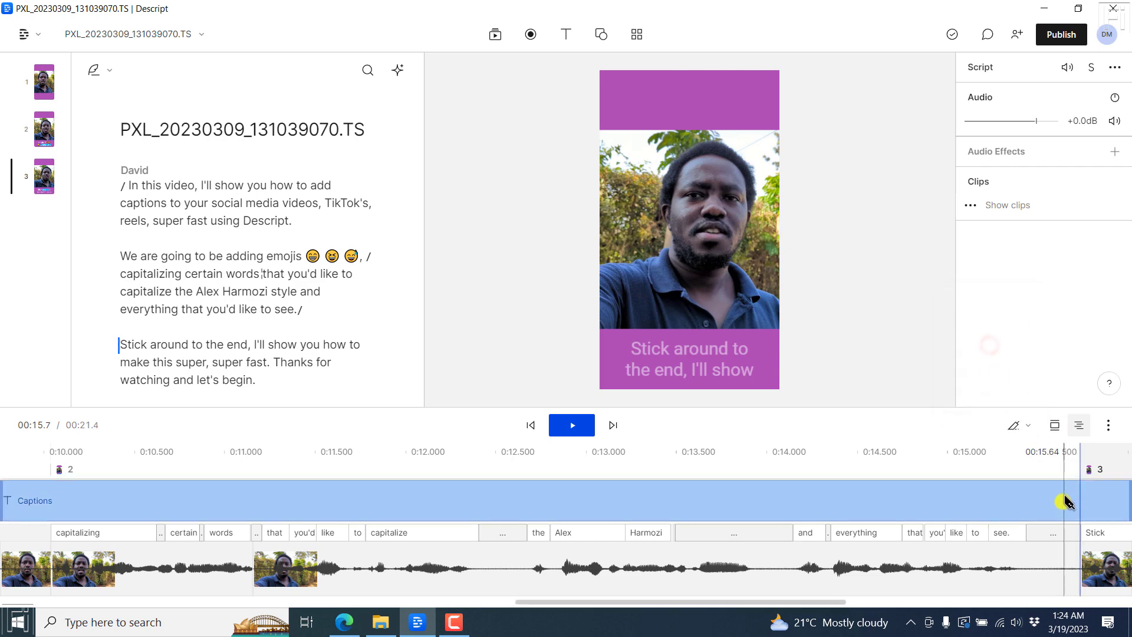
pyautogui.click(1033, 501)
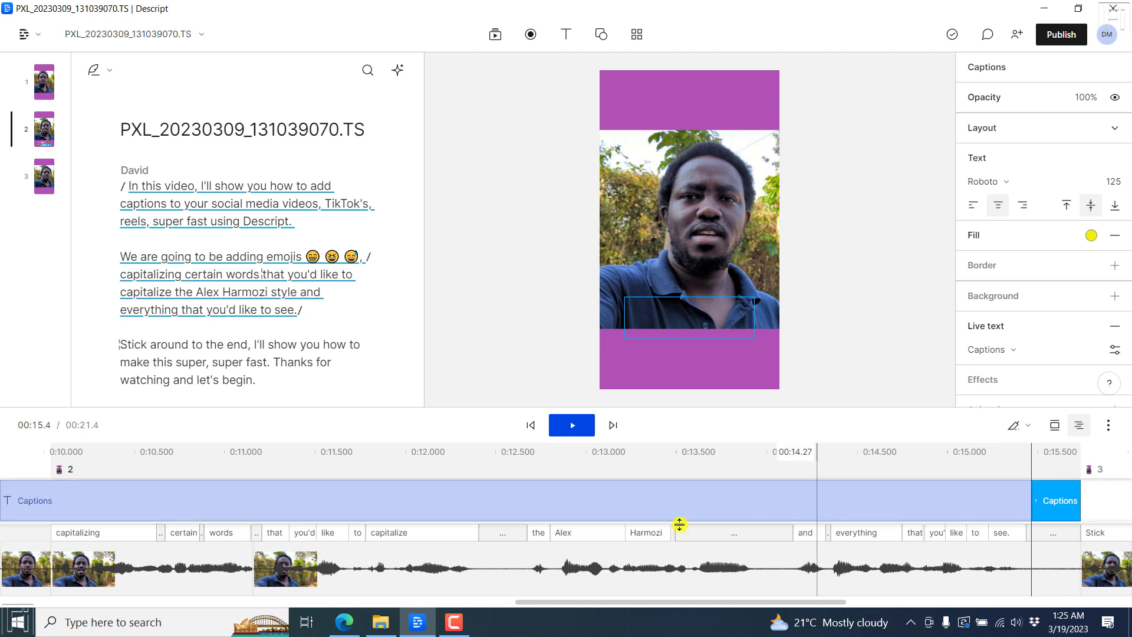
pyautogui.click(58, 500)
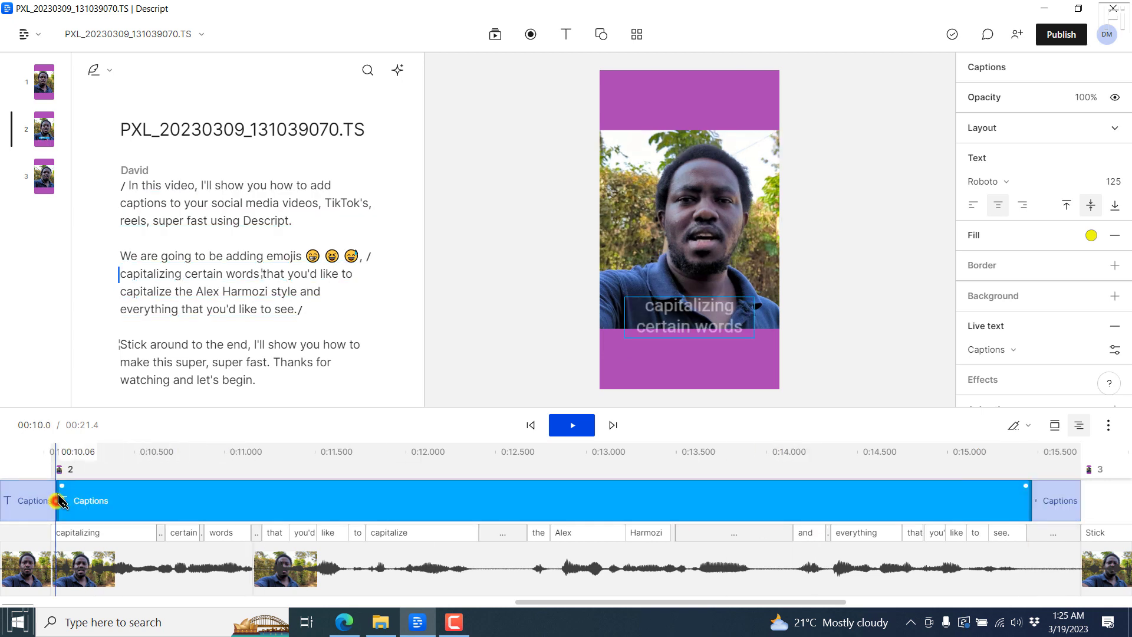
pyautogui.click(1026, 427)
pyautogui.click(992, 300)
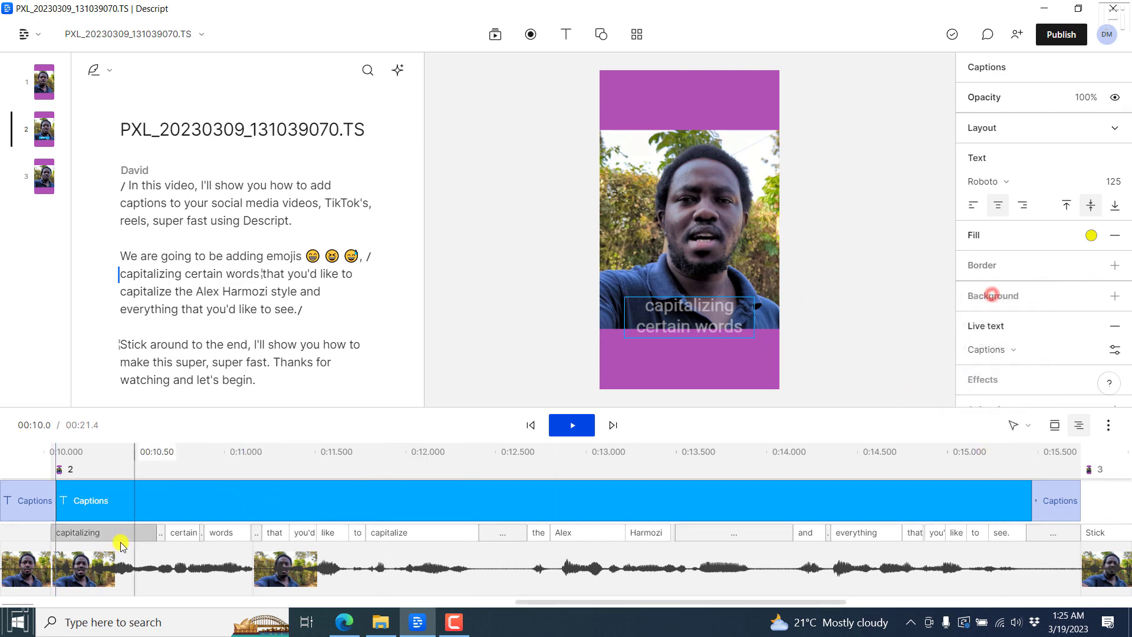
# - Select the middle captions segment at the word "certain" and move its text down onto the purple band below the video
pyautogui.click(51, 534)
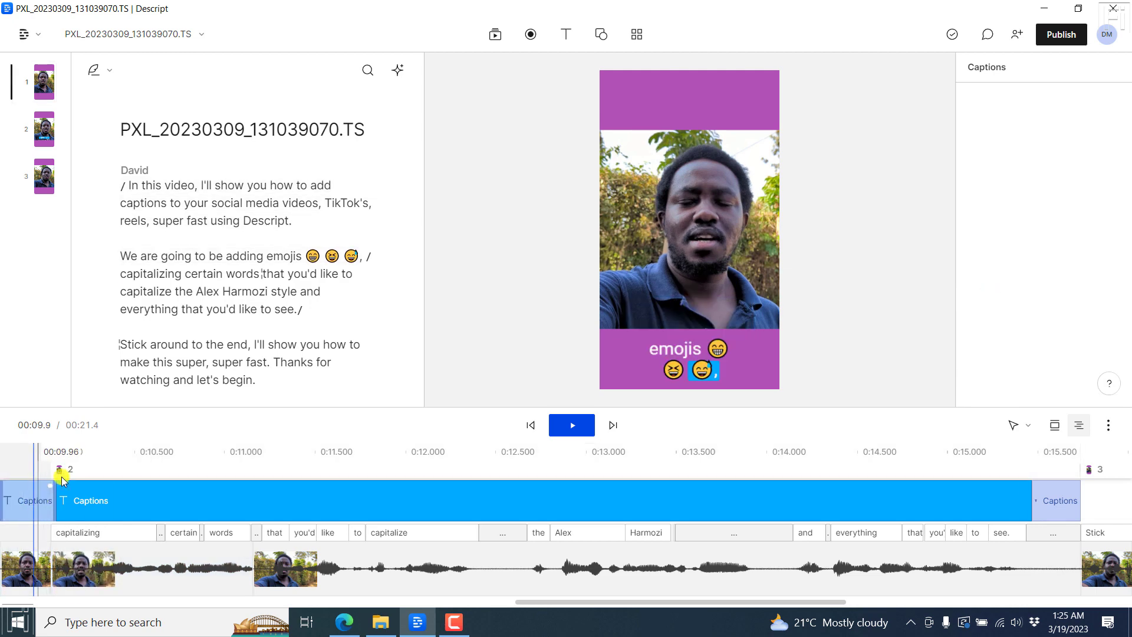
pyautogui.click(142, 449)
pyautogui.click(164, 491)
pyautogui.click(176, 492)
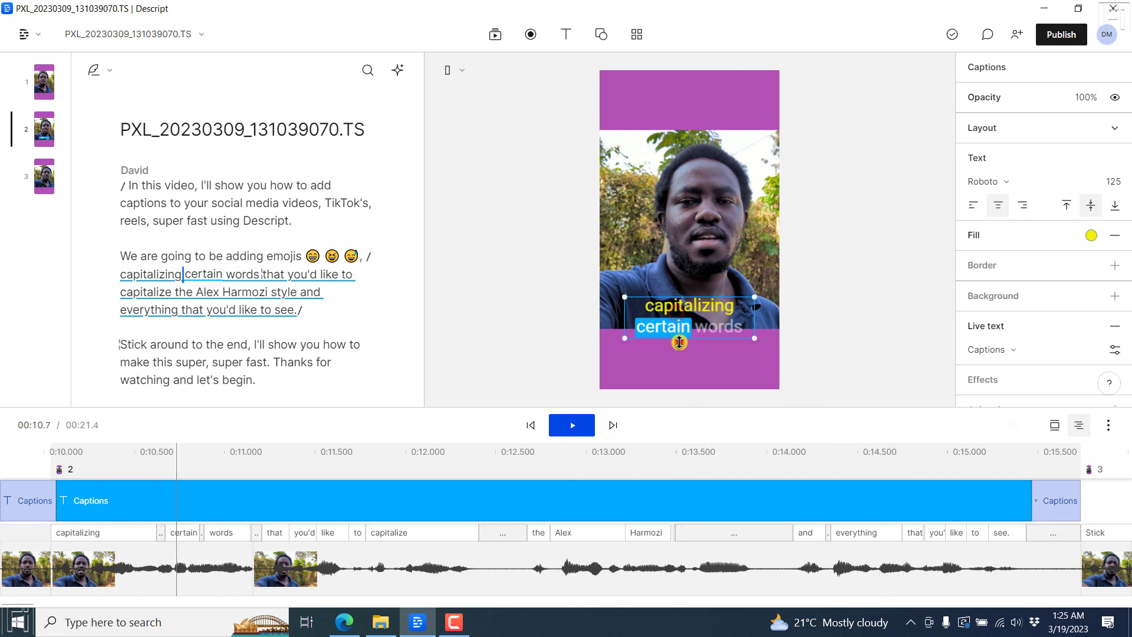
pyautogui.click(862, 382)
pyautogui.click(684, 312)
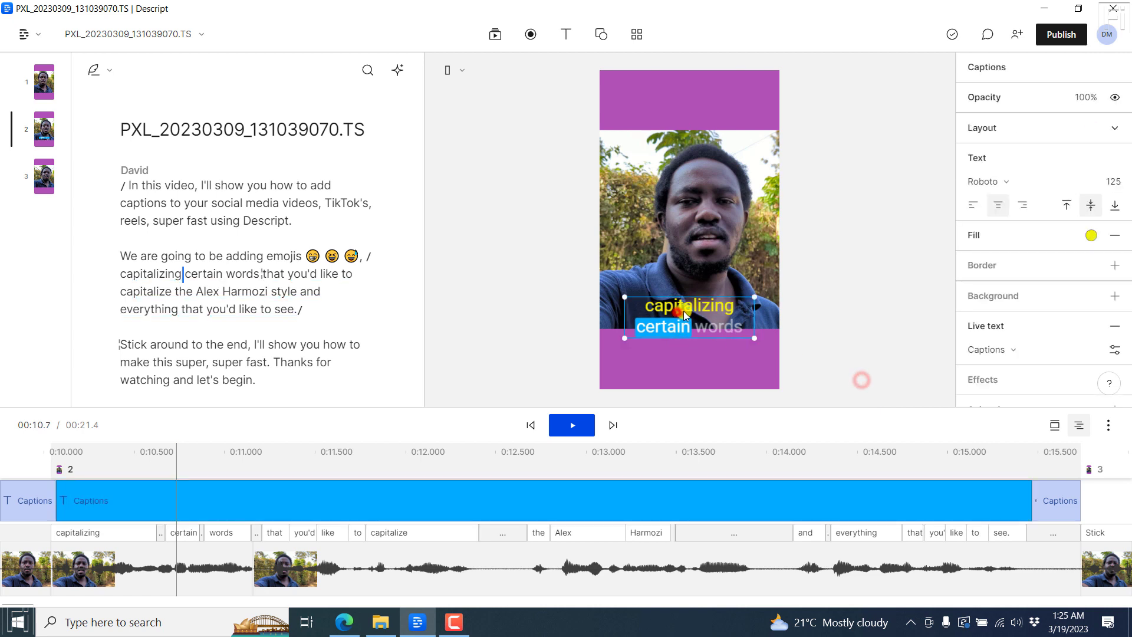
pyautogui.moveTo(684, 312); pyautogui.dragTo(684, 354)
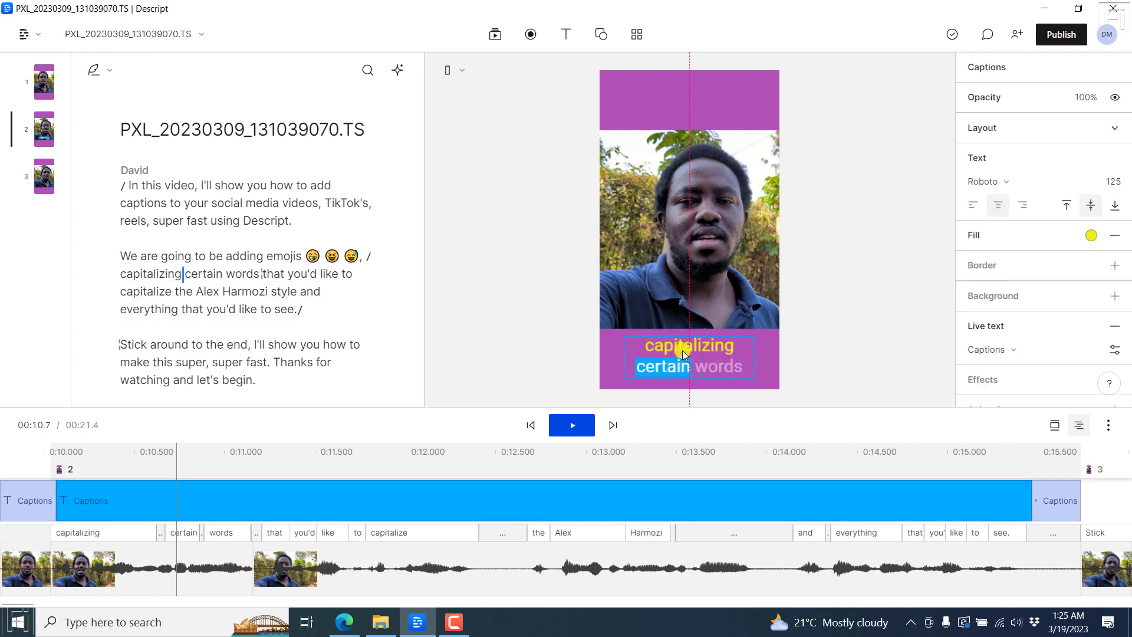
# - Download the Bebas Neue font to the project, apply it to the middle captions segment and dismiss the notification
pyautogui.click(1083, 182)
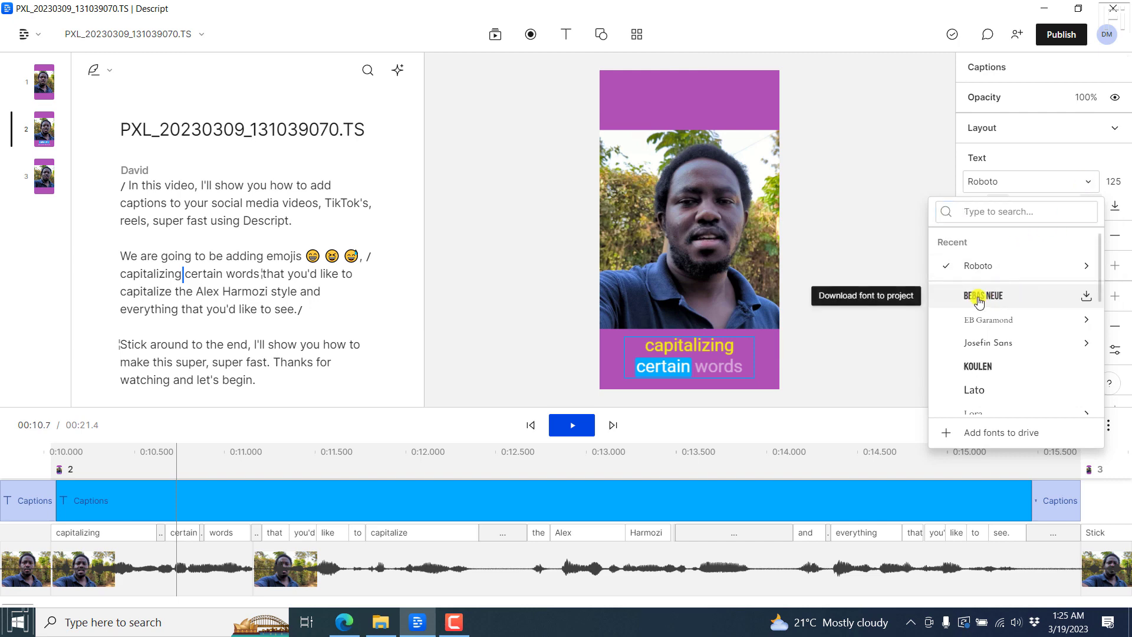
pyautogui.click(978, 298)
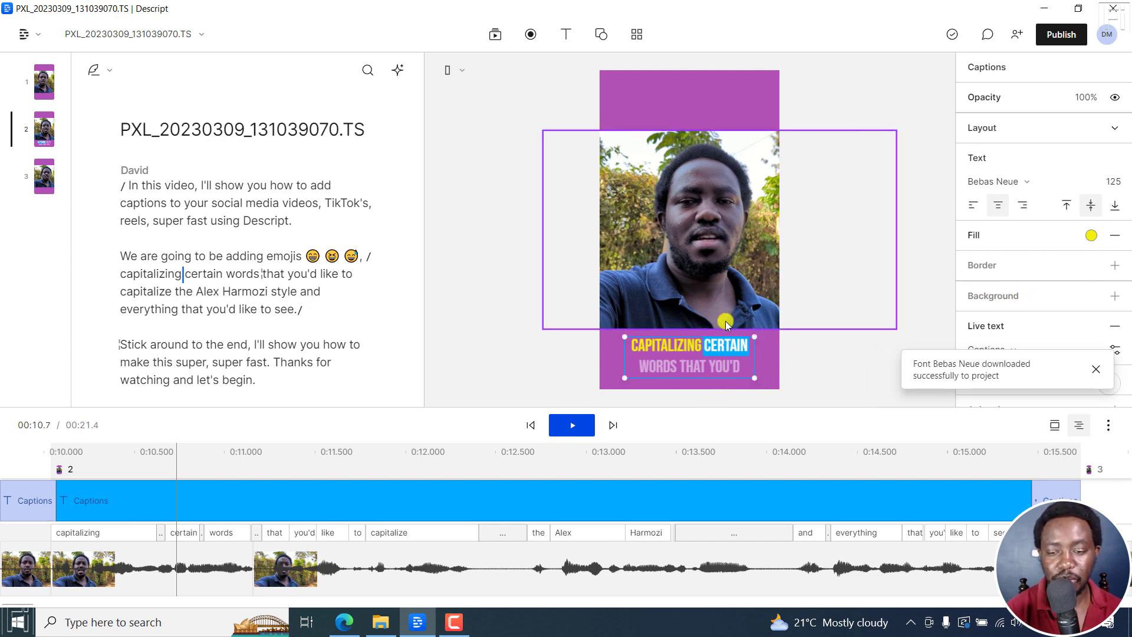
pyautogui.click(1096, 372)
# - Rotate the middle captions' text box counterclockwise so it slants upward, and shift it slightly up and to the right
pyautogui.click(635, 353)
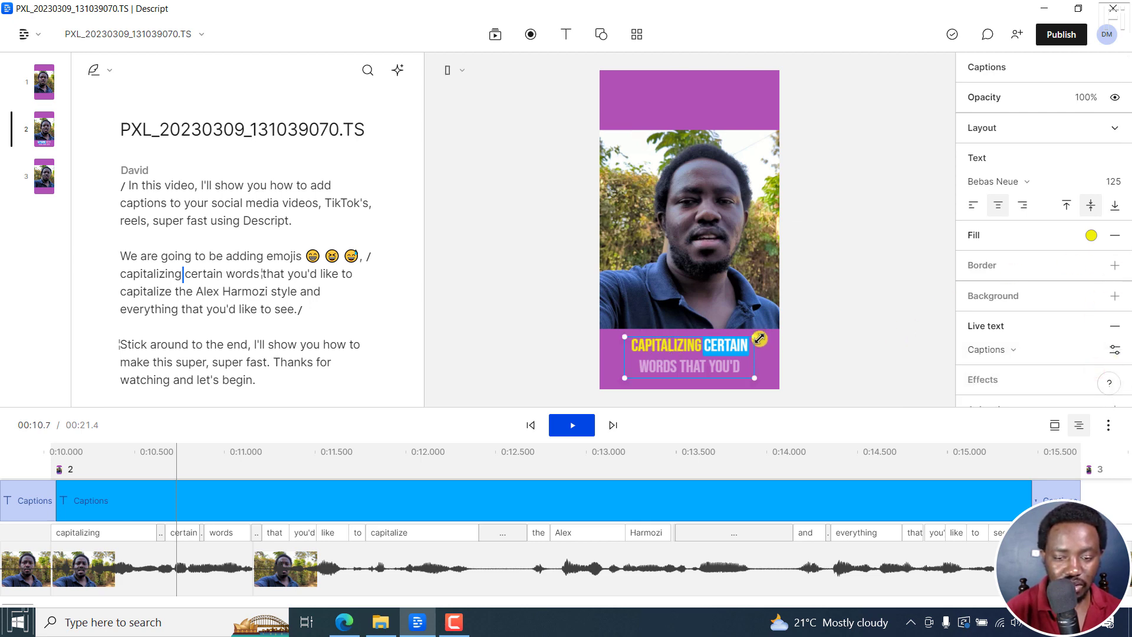
pyautogui.moveTo(765, 338); pyautogui.dragTo(751, 311)
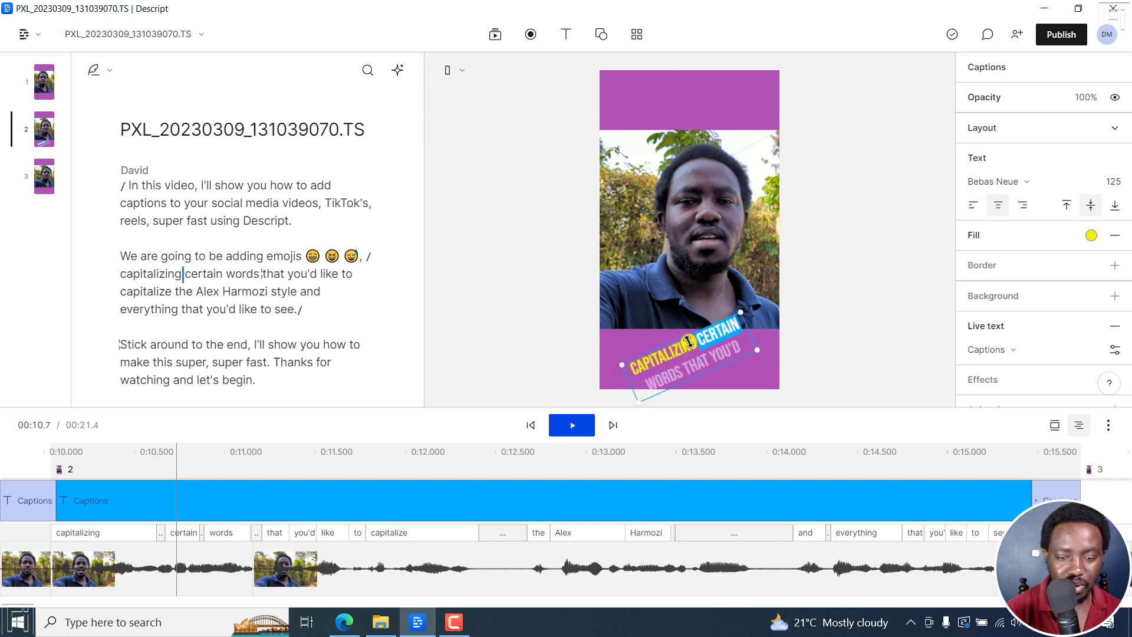
pyautogui.moveTo(690, 341); pyautogui.dragTo(701, 338)
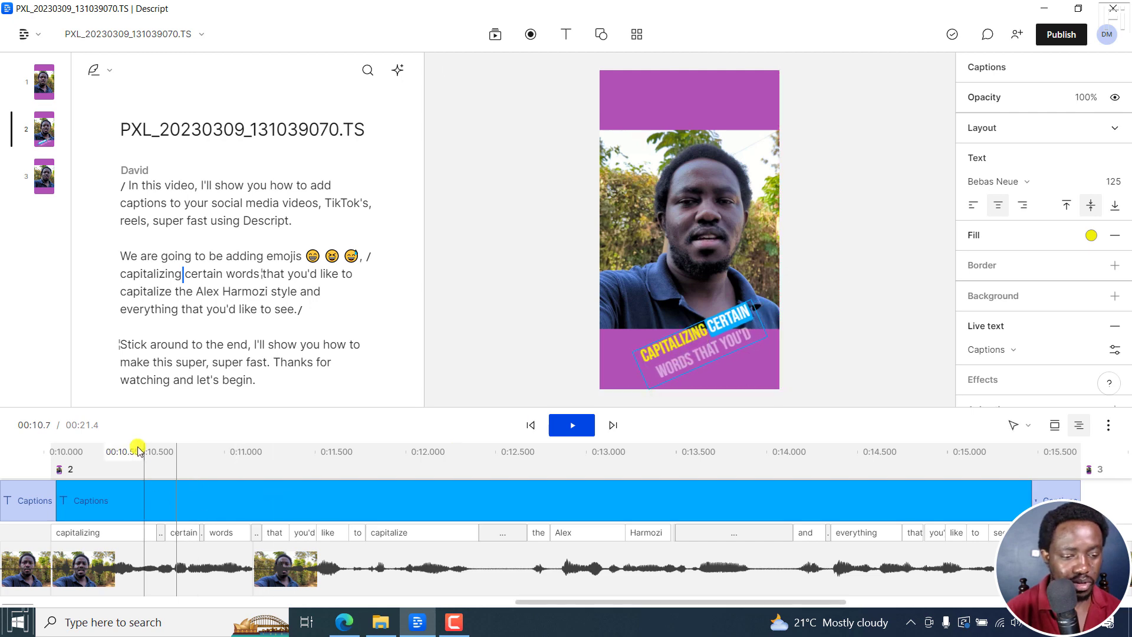
# - Preview the tilted captions from about 00:09.9 through scene 2 and pause early in scene 3
pyautogui.click(36, 447)
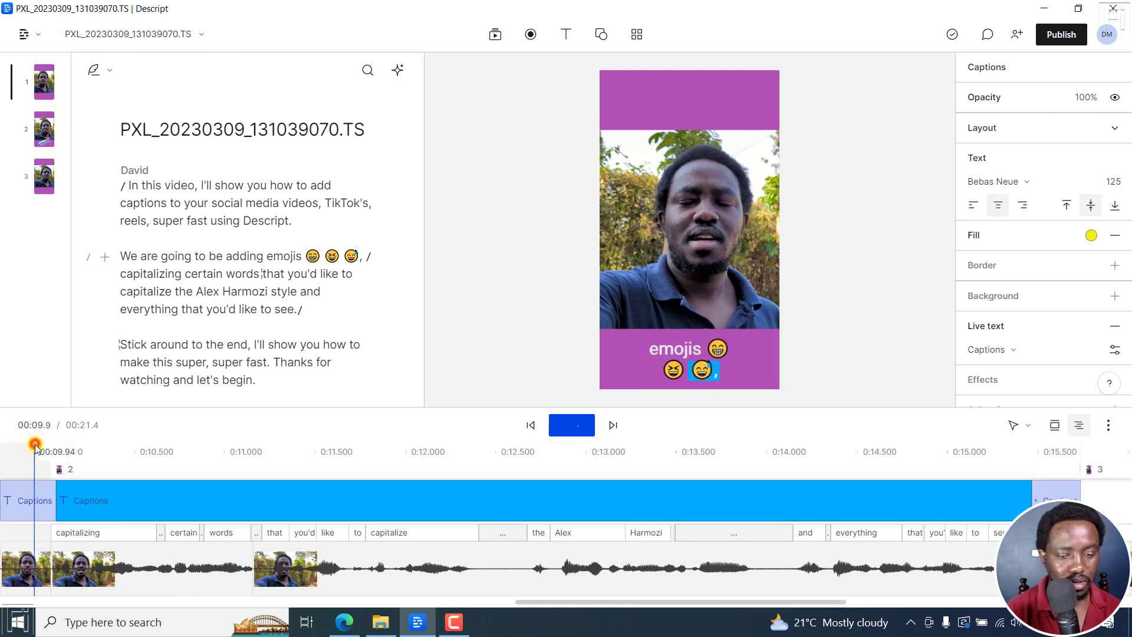
pyautogui.press('space')
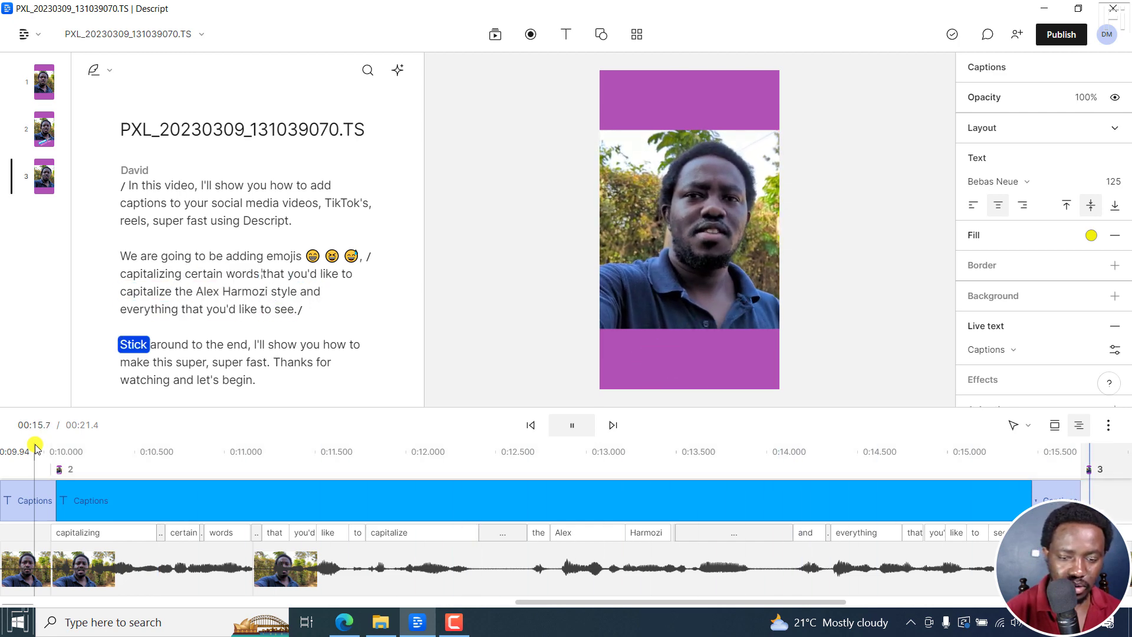
pyautogui.press('space')
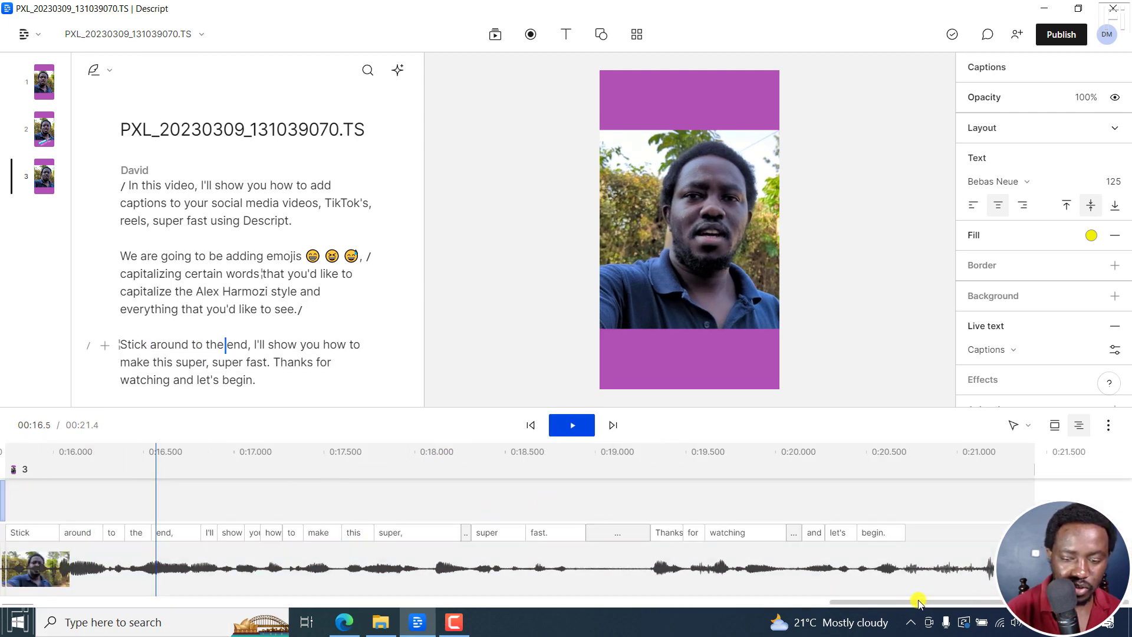
# - Extend the last captions segment across scene 3 through the closing word "begin" and play it back from about 00:15.4
pyautogui.moveTo(919, 601); pyautogui.dragTo(849, 601)
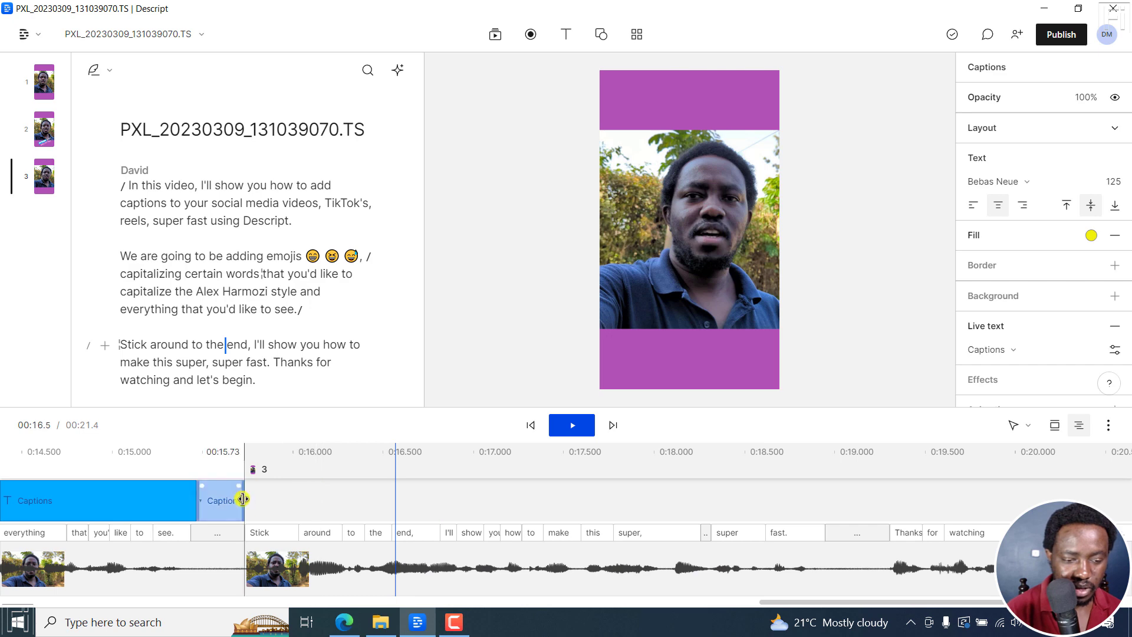
pyautogui.moveTo(243, 499)
pyautogui.mouseDown()
pyautogui.moveTo(1128, 510)
pyautogui.moveTo(1128, 490)
pyautogui.mouseUp()
pyautogui.moveTo(790, 603); pyautogui.dragTo(834, 605)
pyautogui.moveTo(995, 500); pyautogui.dragTo(1001, 499)
pyautogui.click(48, 452)
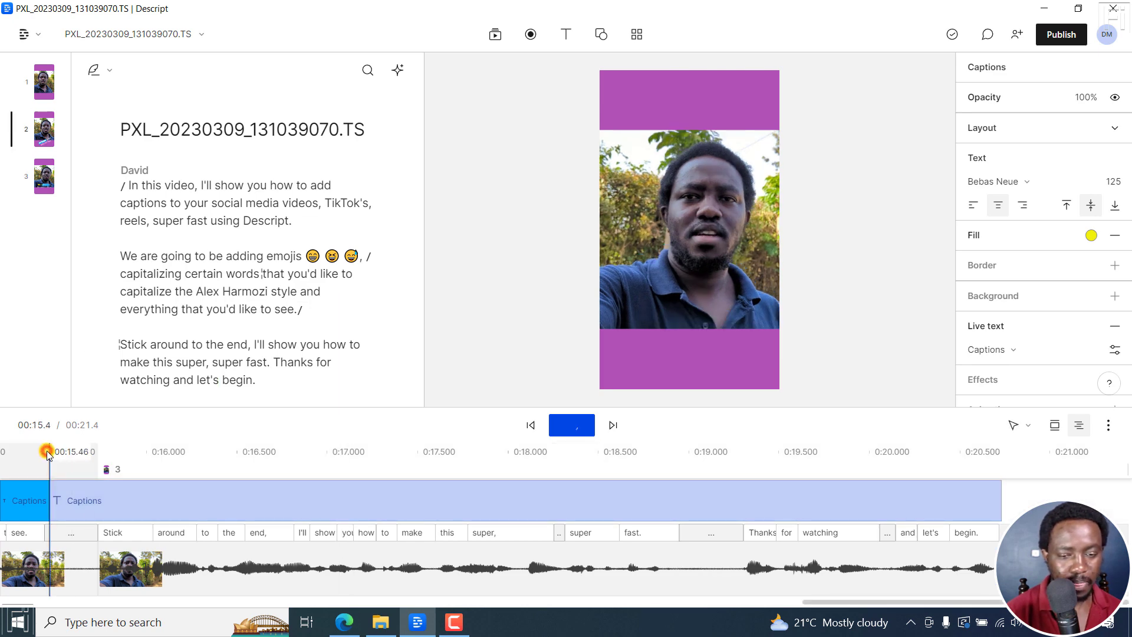
pyautogui.press('space')
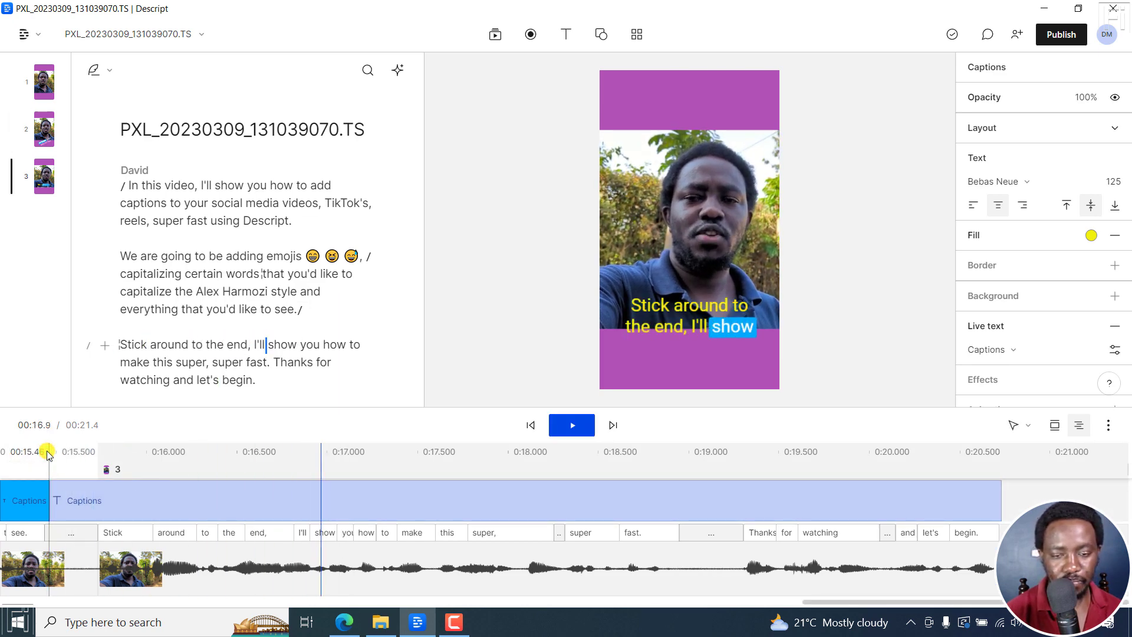
# - Move the last captions down onto the purple band below the video, and play scene 3 from just before its start
pyautogui.moveTo(692, 310); pyautogui.dragTo(692, 359)
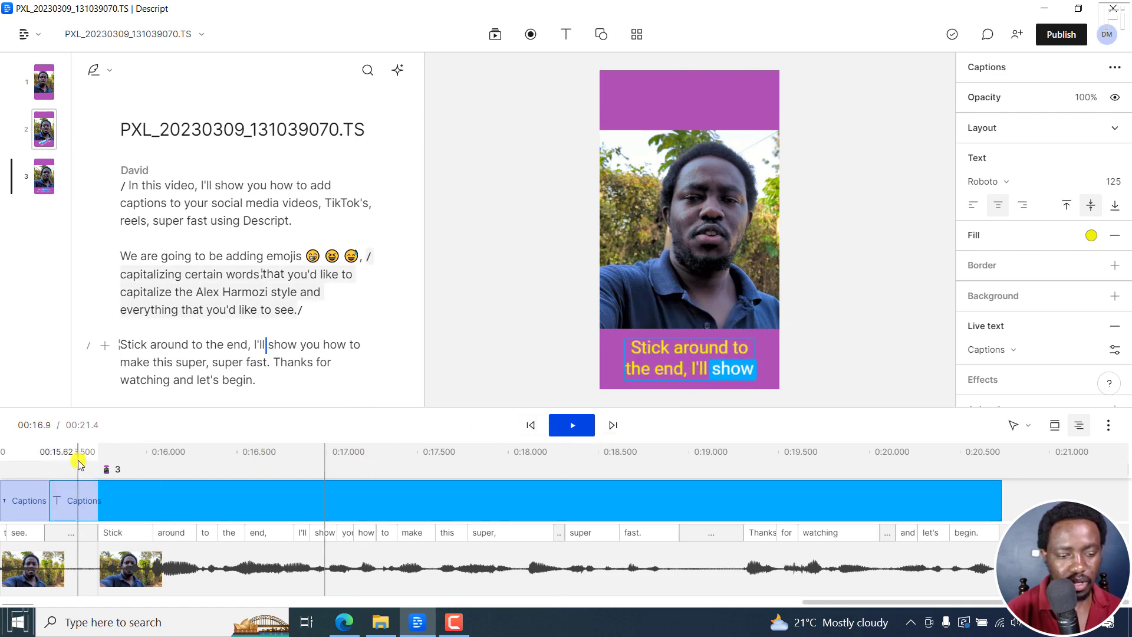
pyautogui.click(79, 463)
pyautogui.click(69, 453)
pyautogui.press('space')
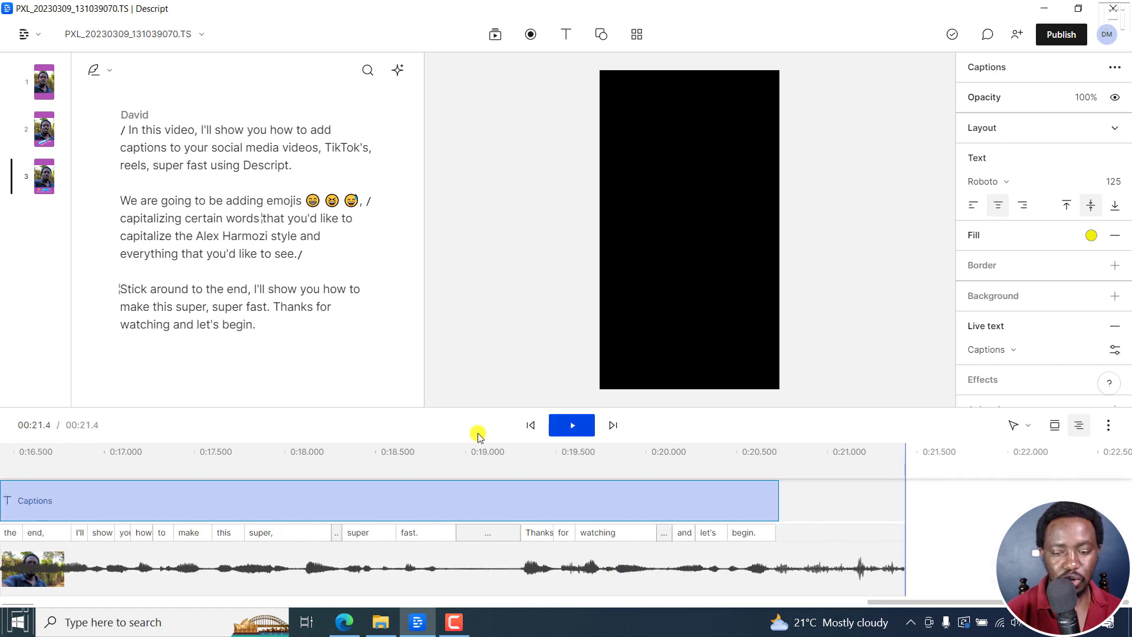
# - From the start of the video, examine the aspect ratio options and the Captions templates in the gallery
pyautogui.click(531, 425)
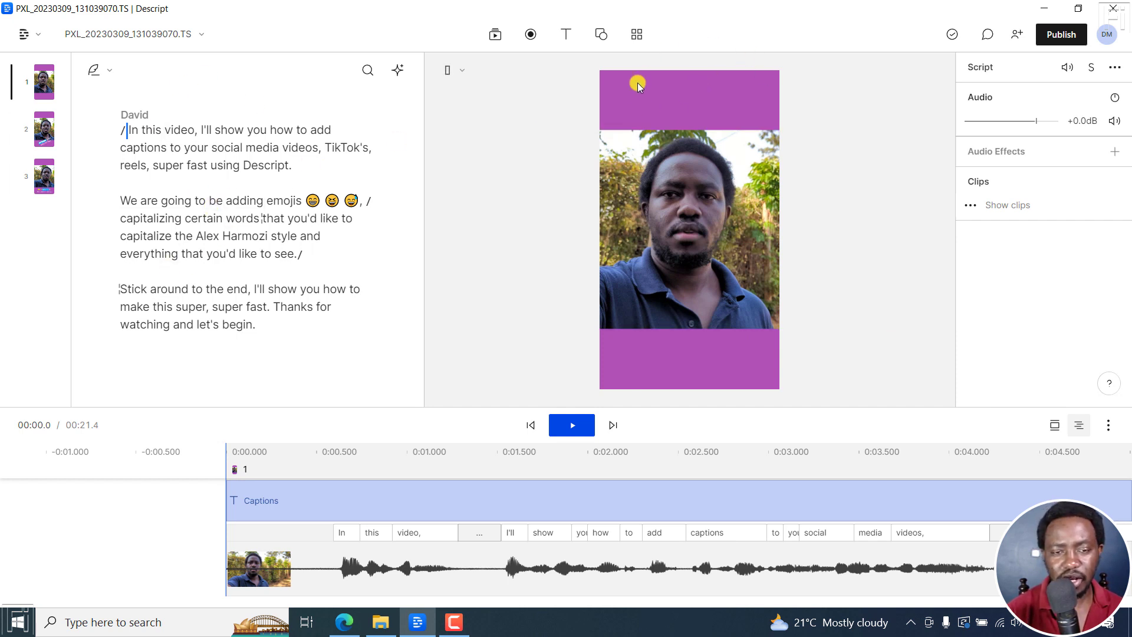
pyautogui.click(462, 70)
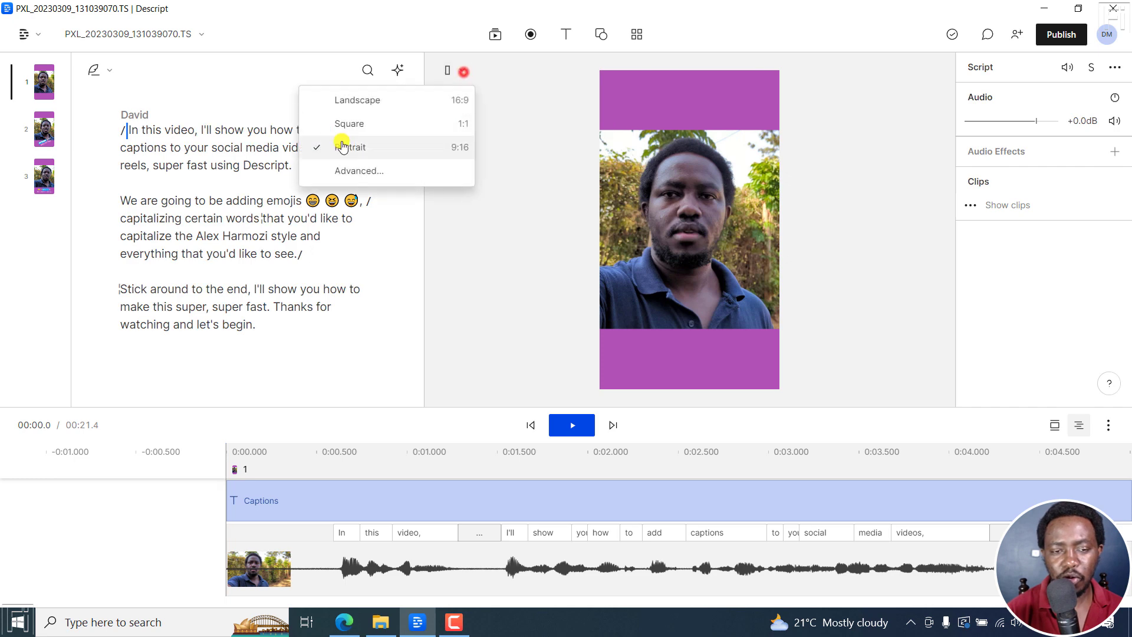
pyautogui.click(561, 67)
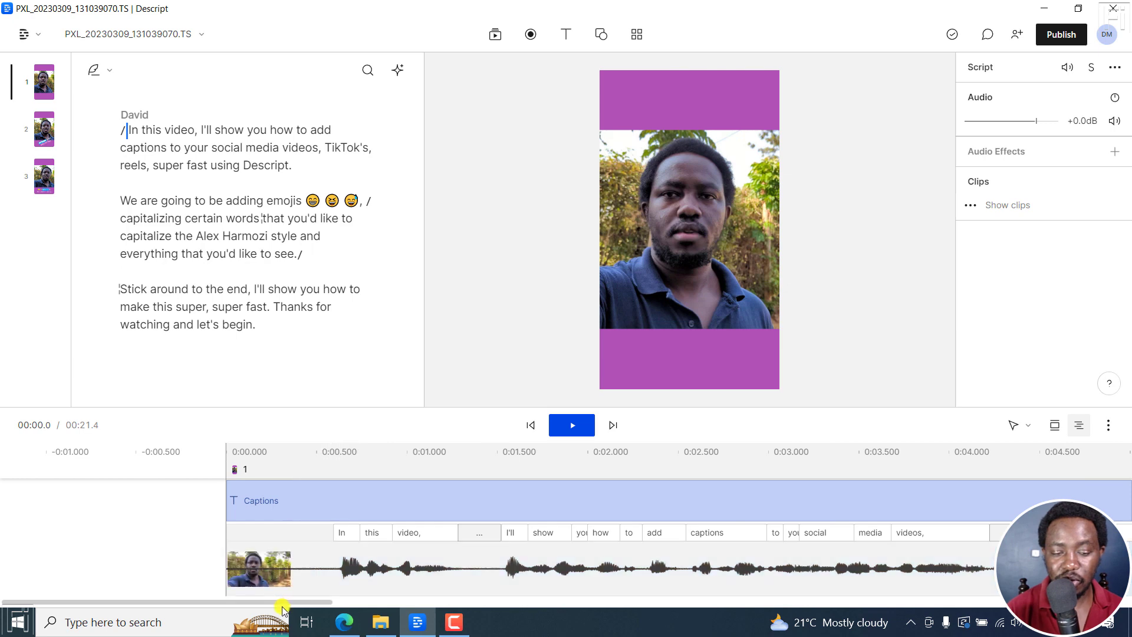
pyautogui.moveTo(283, 603); pyautogui.dragTo(826, 607)
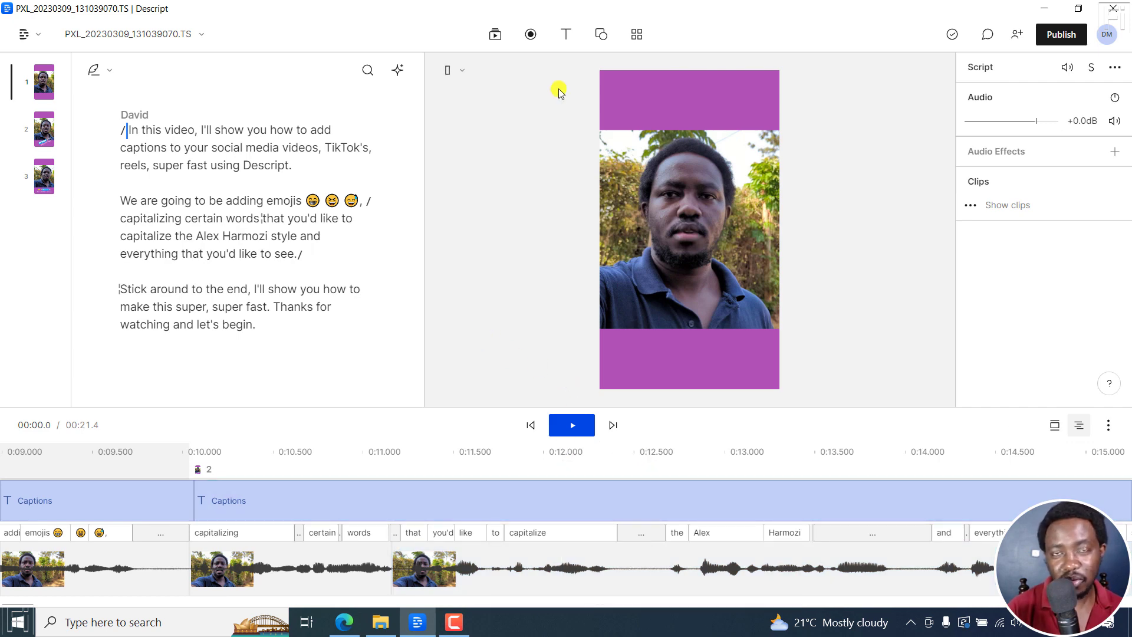
pyautogui.click(636, 34)
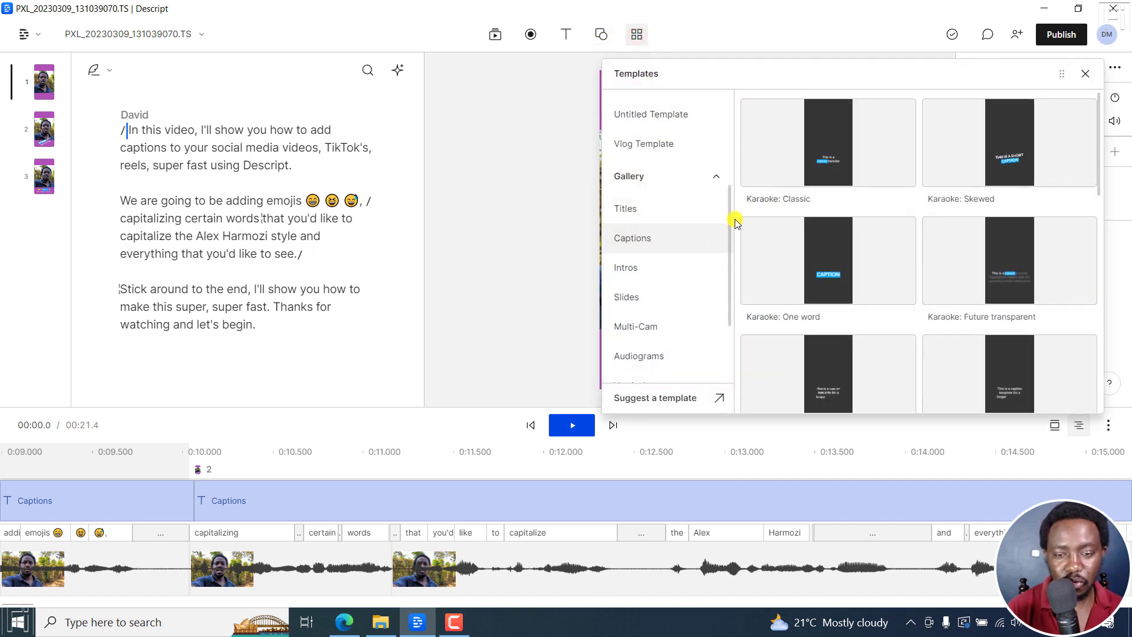
pyautogui.scroll(3, 729, 224)
pyautogui.scroll(-3, 730, 224)
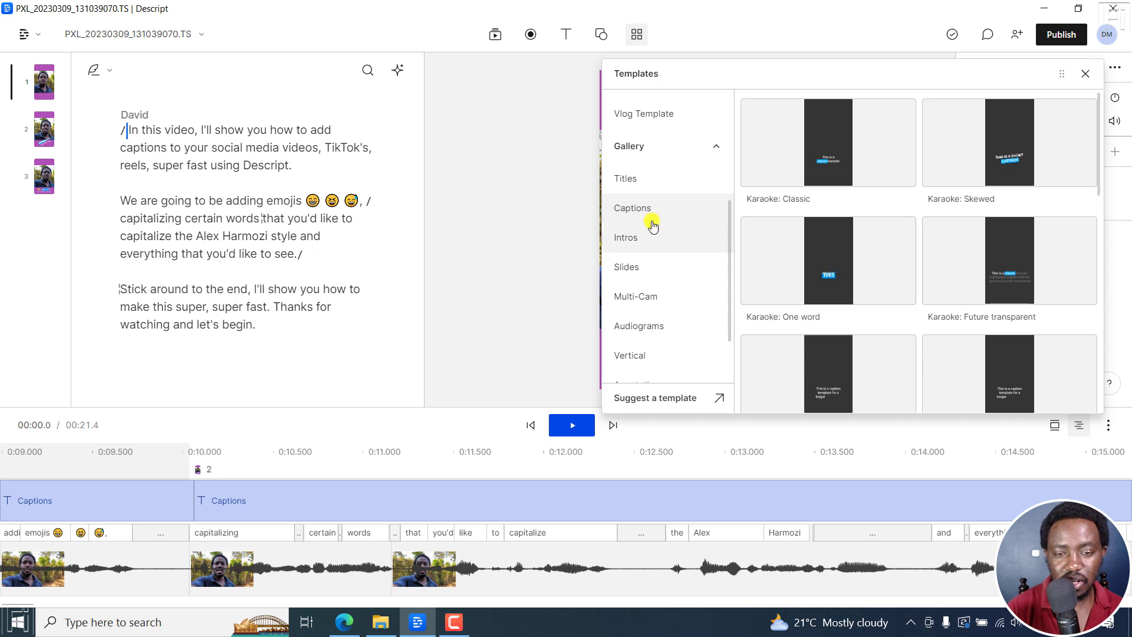
pyautogui.click(623, 209)
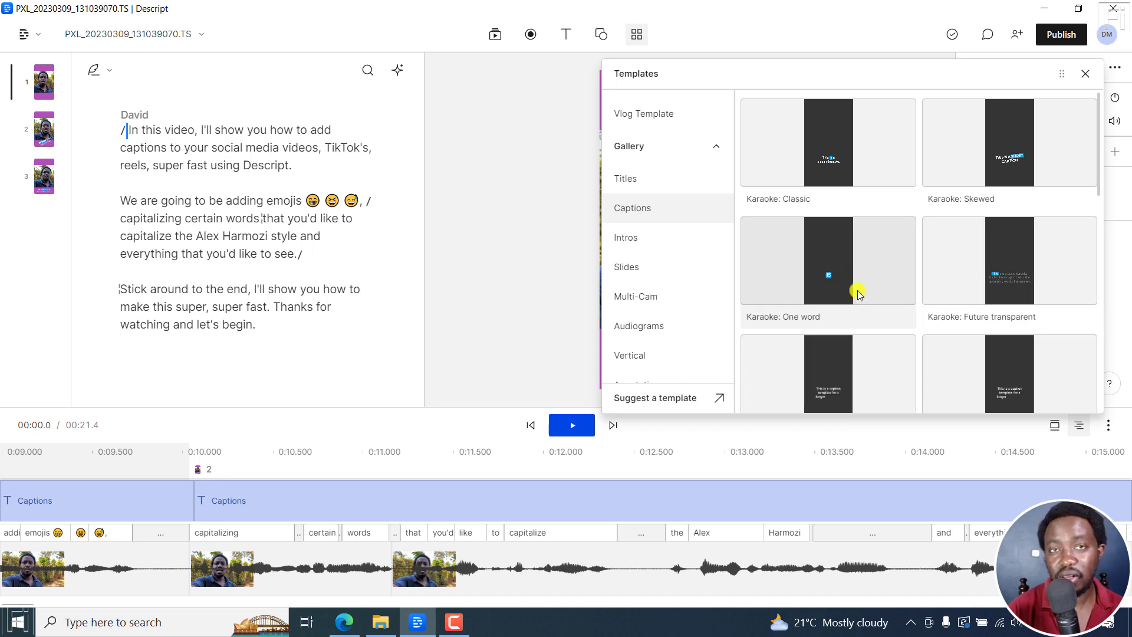
pyautogui.click(1083, 77)
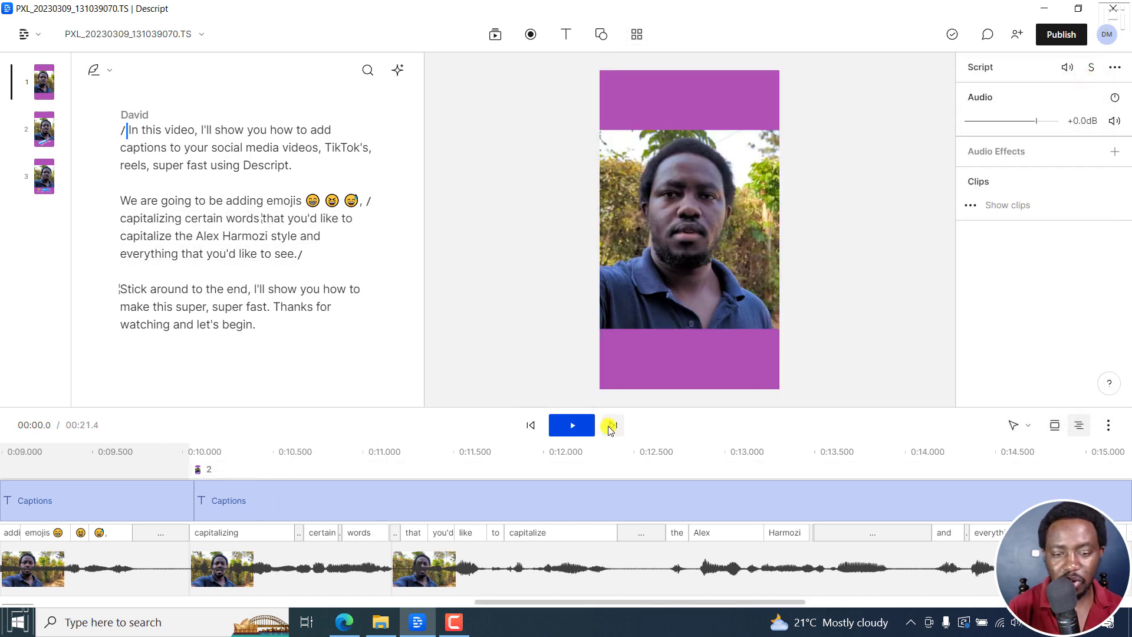
# - Add a progress bar to scene 1 and fit it as a thin strip across the full width of the frame's upper edge
pyautogui.click(601, 34)
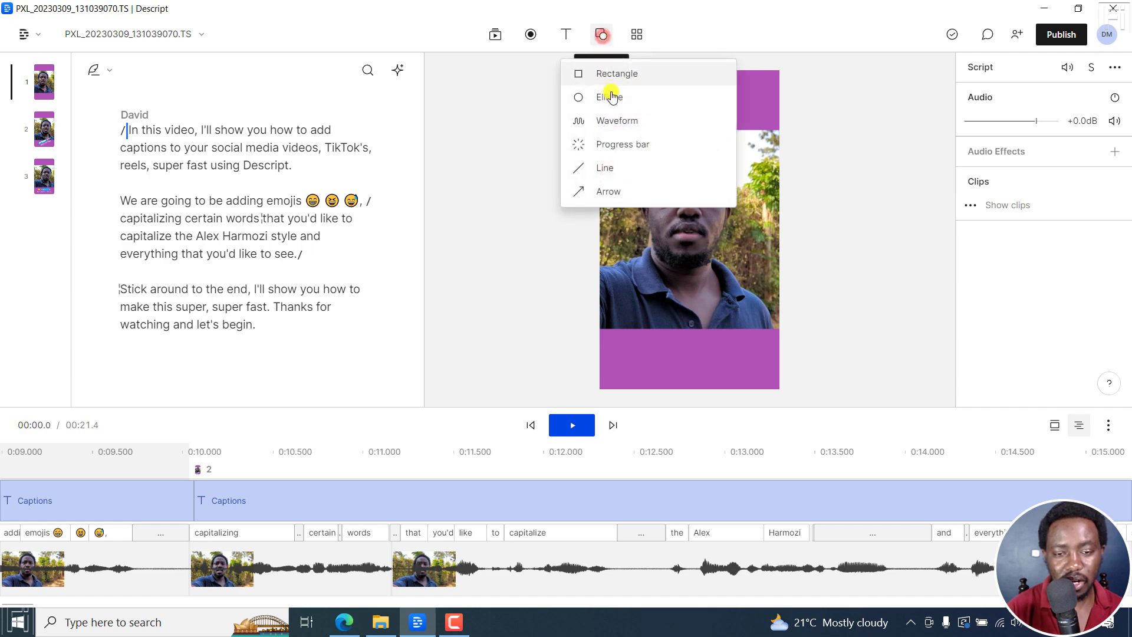
pyautogui.click(624, 149)
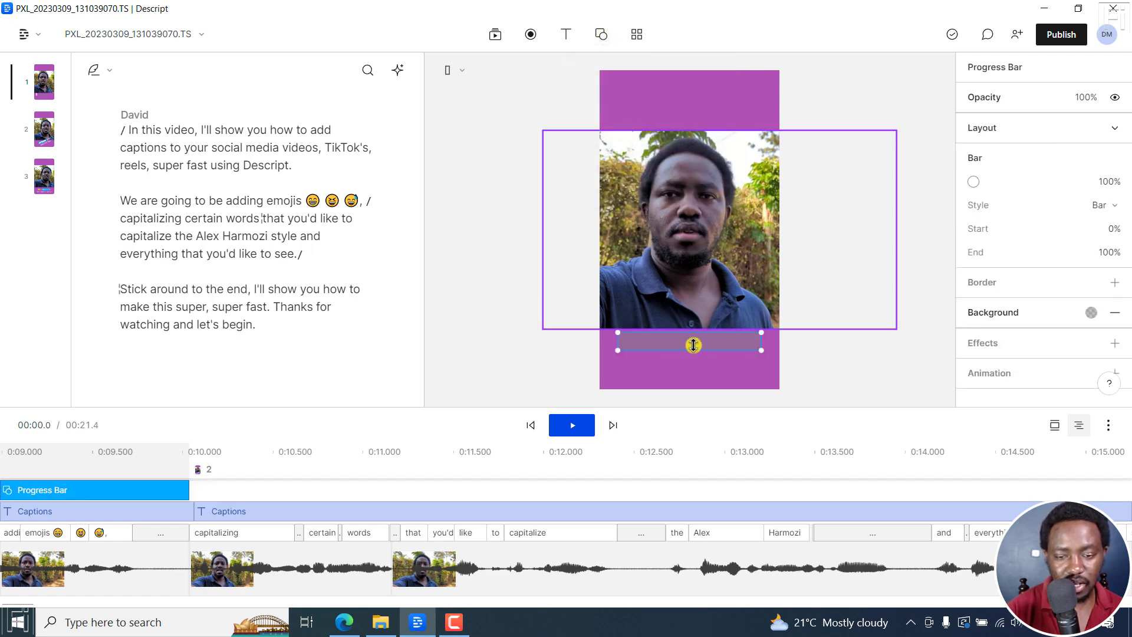
pyautogui.click(821, 369)
pyautogui.click(663, 340)
pyautogui.moveTo(670, 283); pyautogui.dragTo(661, 81)
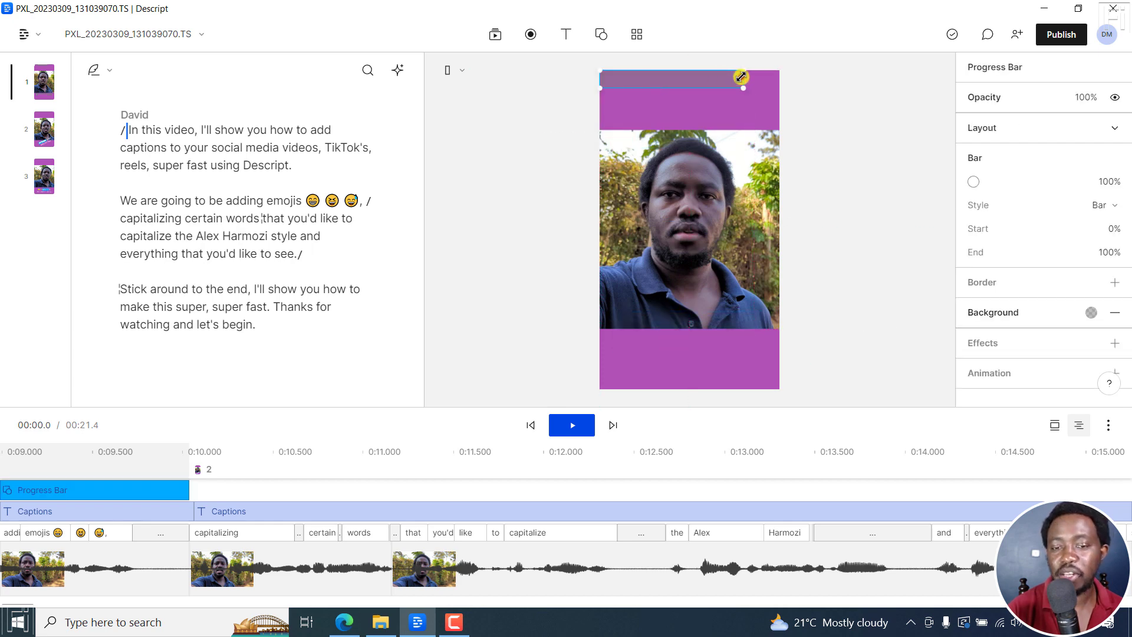
pyautogui.moveTo(744, 77); pyautogui.dragTo(783, 75)
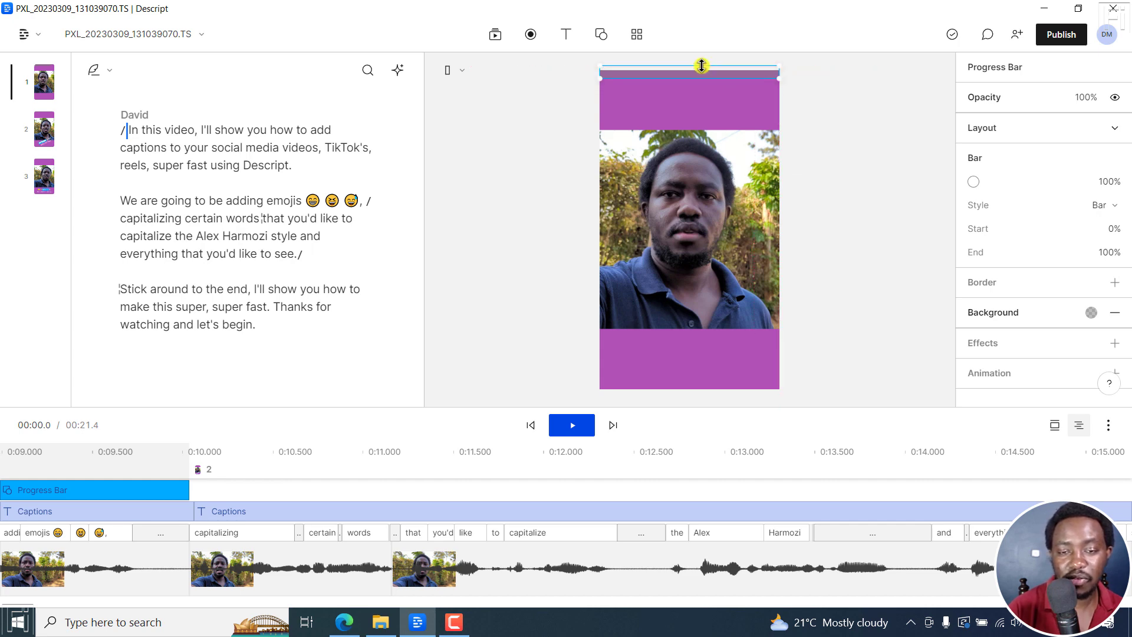
pyautogui.moveTo(702, 67); pyautogui.dragTo(701, 68)
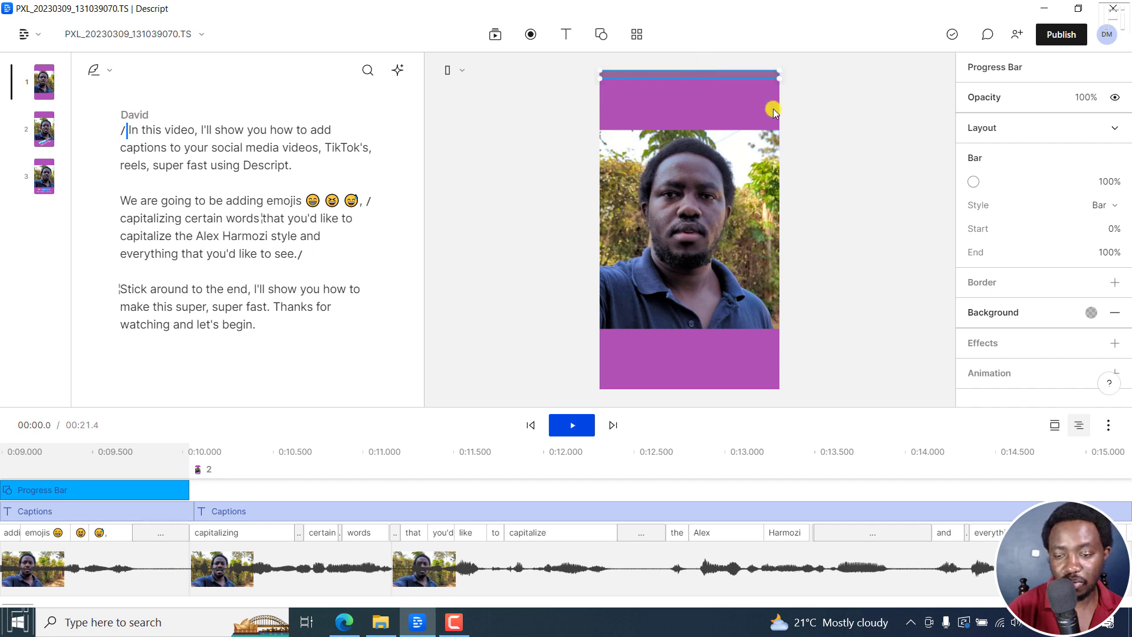
# - Set the progress bar's background color to white (ffffff), and preview the first two seconds of the video
pyautogui.click(1090, 314)
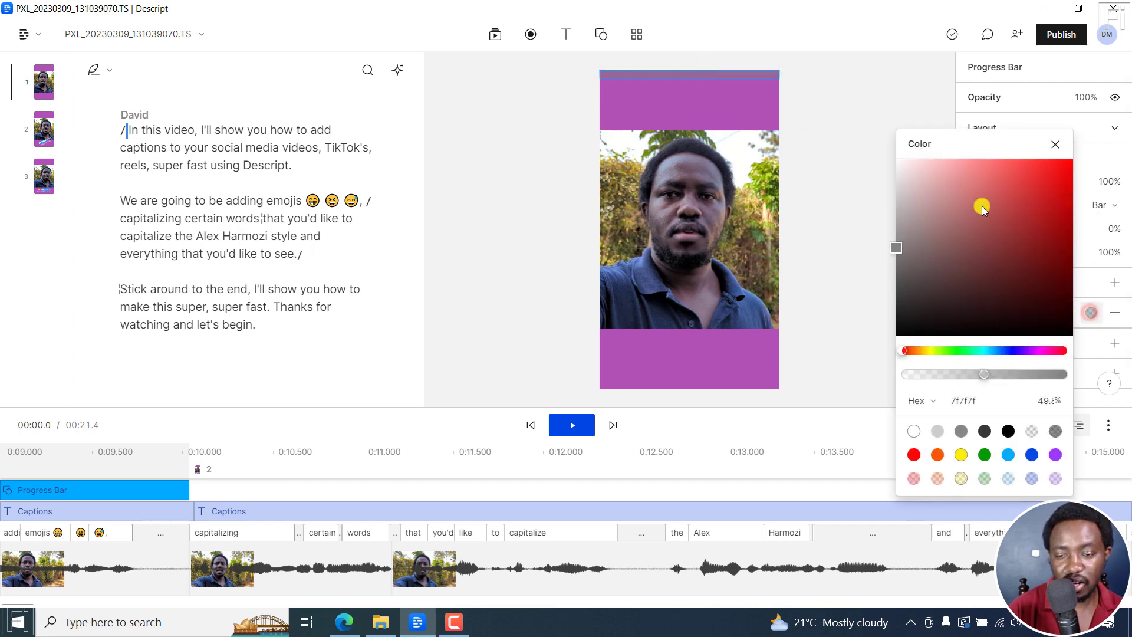
pyautogui.click(942, 186)
pyautogui.moveTo(938, 185); pyautogui.dragTo(871, 162)
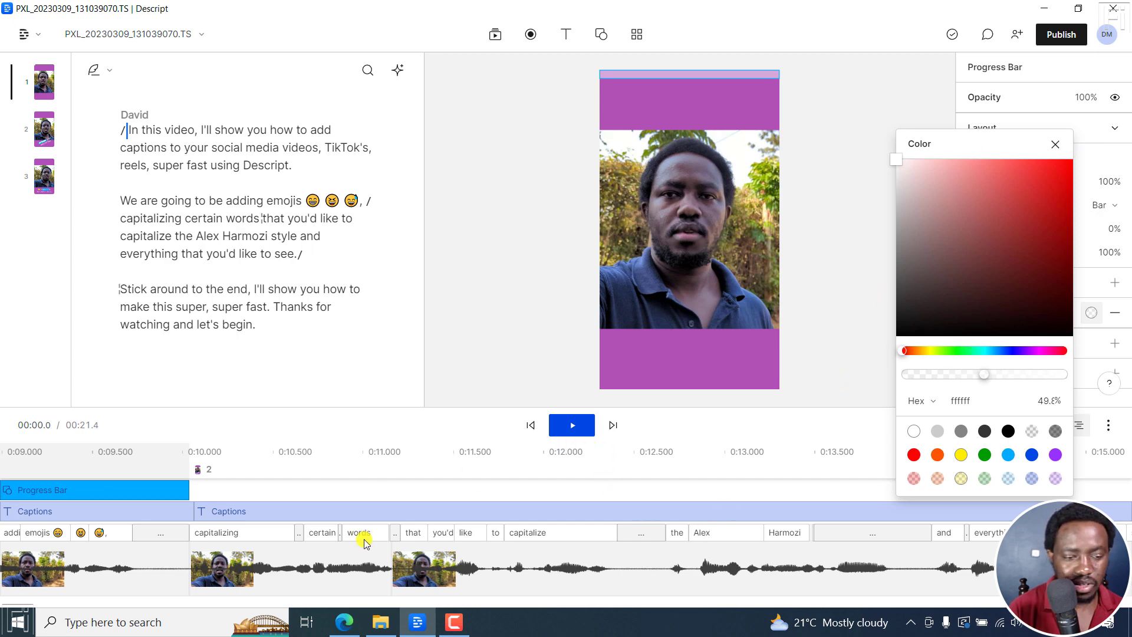
pyautogui.click(576, 420)
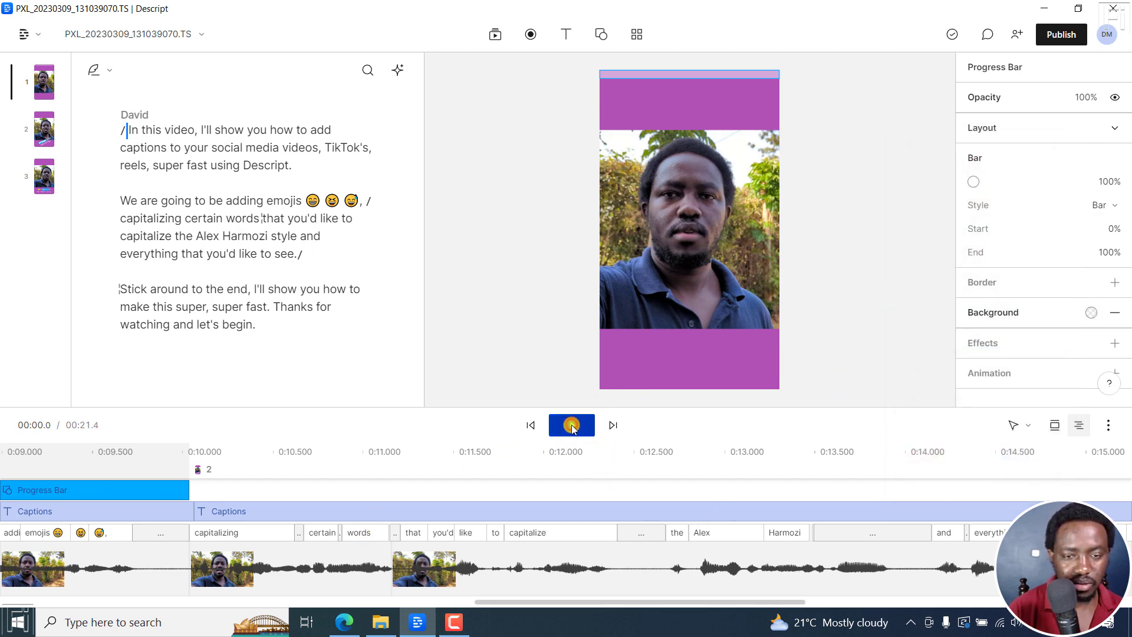
pyautogui.click(572, 425)
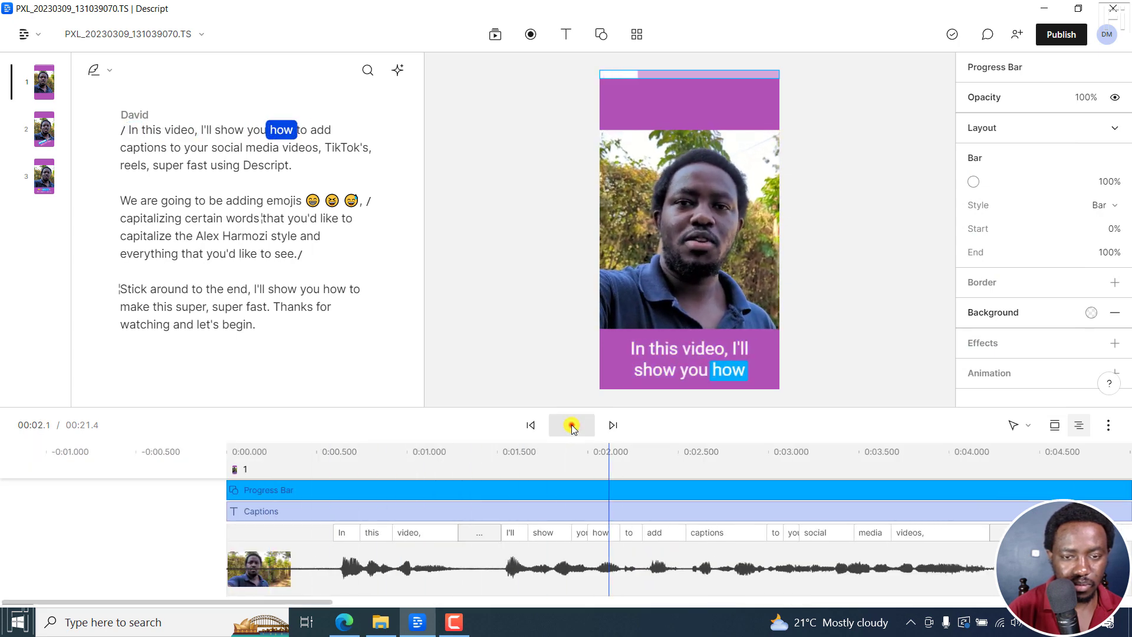
pyautogui.click(571, 425)
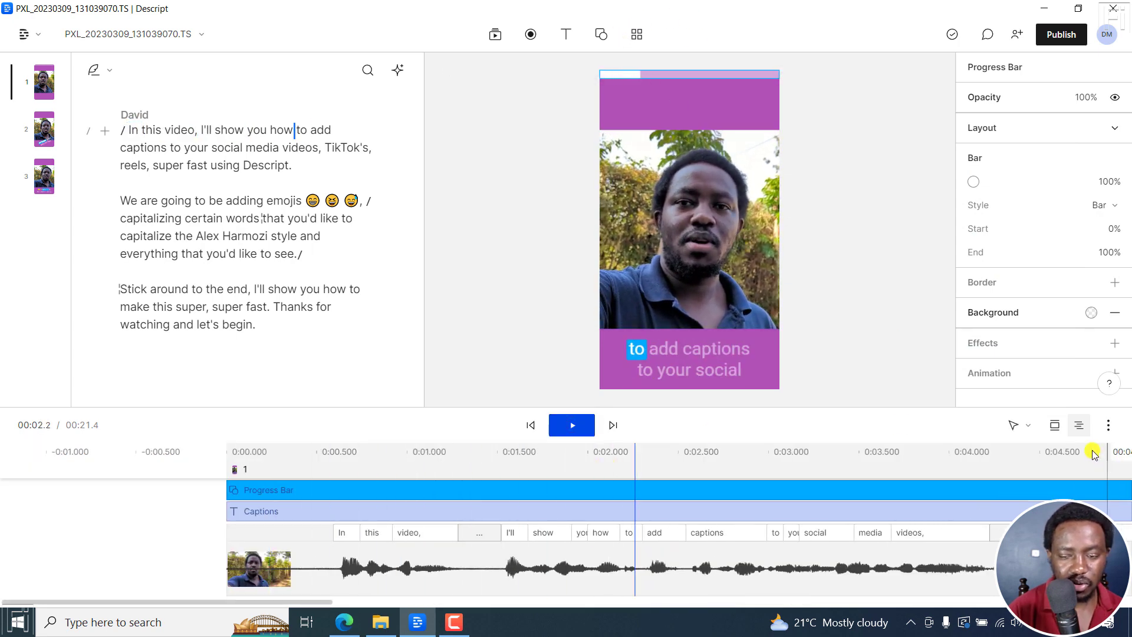
# - Extend the progress bar across all three scenes so it ends with the last captions, and play the whole video from the start
pyautogui.click(1109, 426)
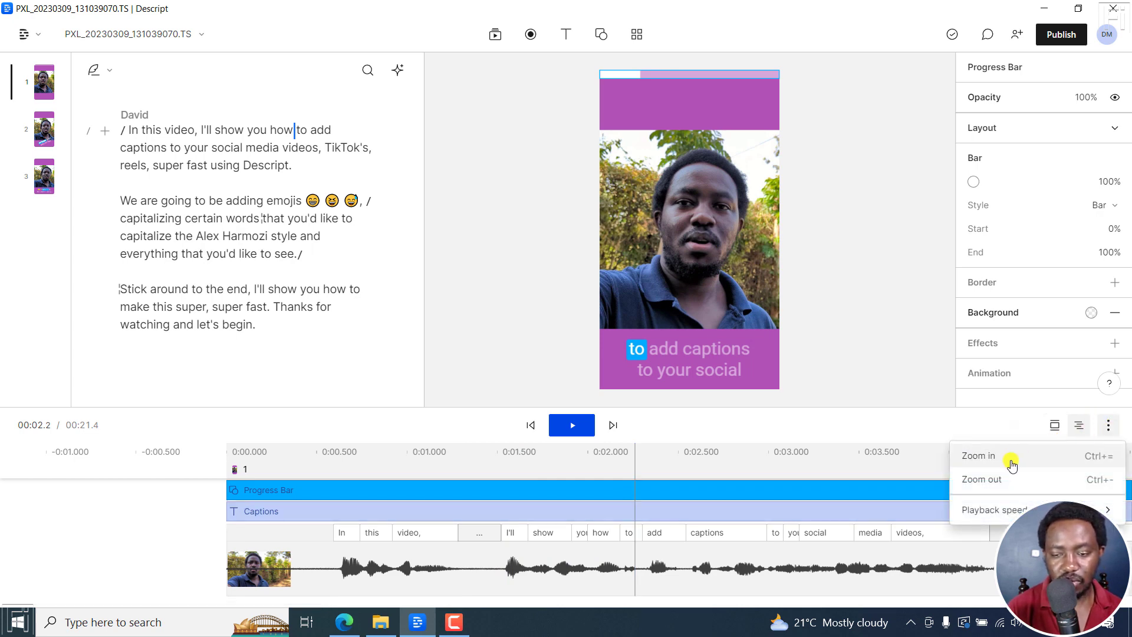
pyautogui.click(1004, 474)
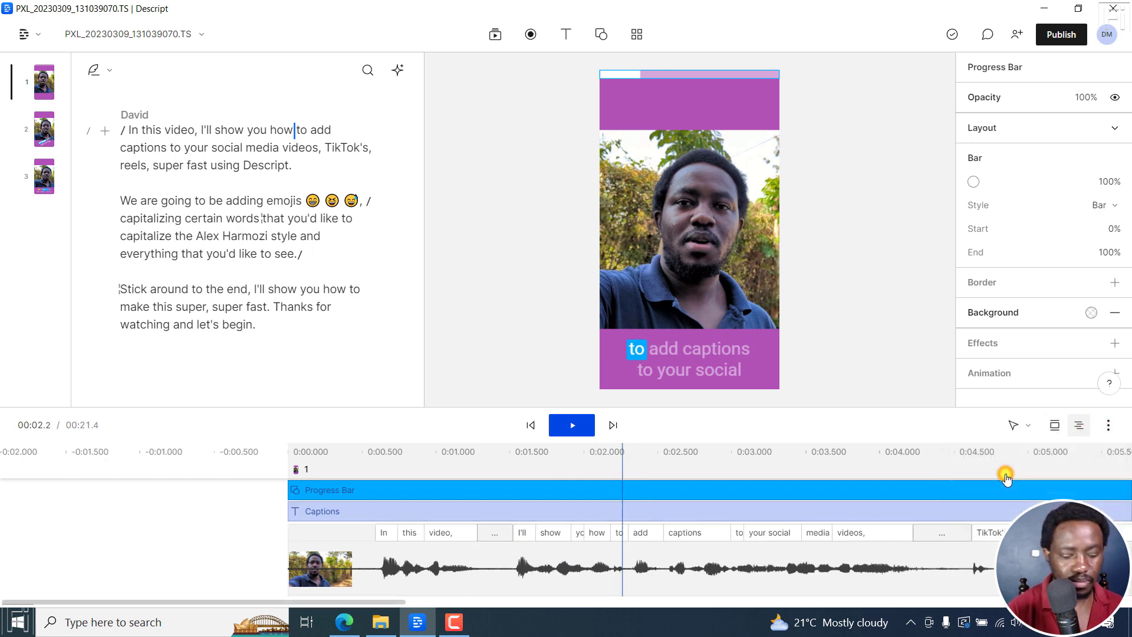
pyautogui.hotkey('ctrl', '-')
pyautogui.scroll(-3, 1006, 479)
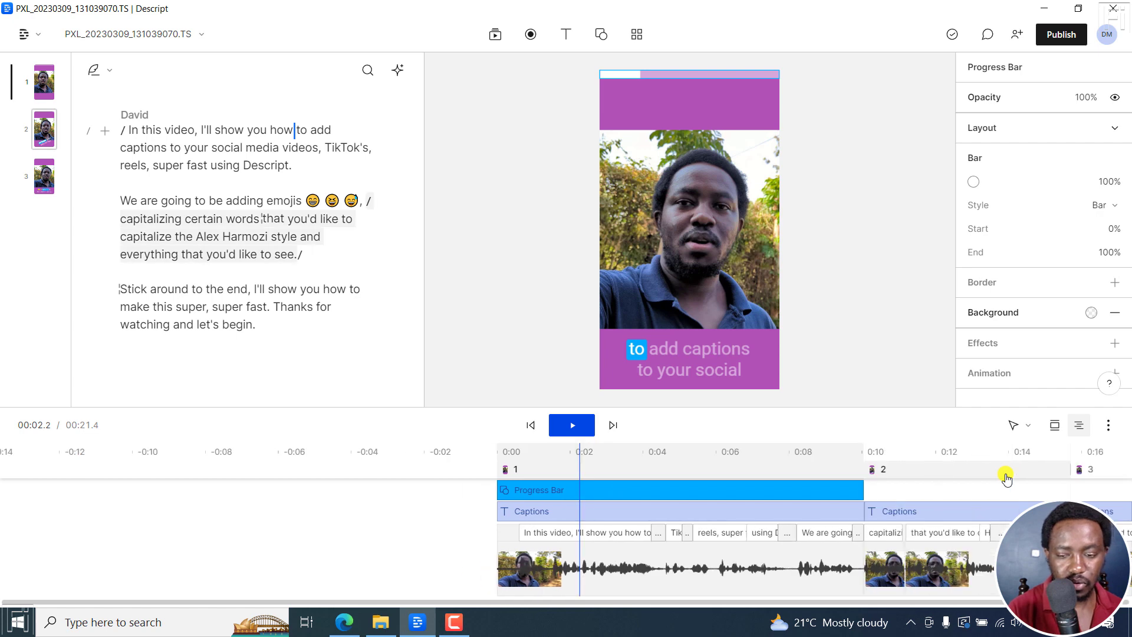
pyautogui.moveTo(809, 494); pyautogui.dragTo(1129, 490)
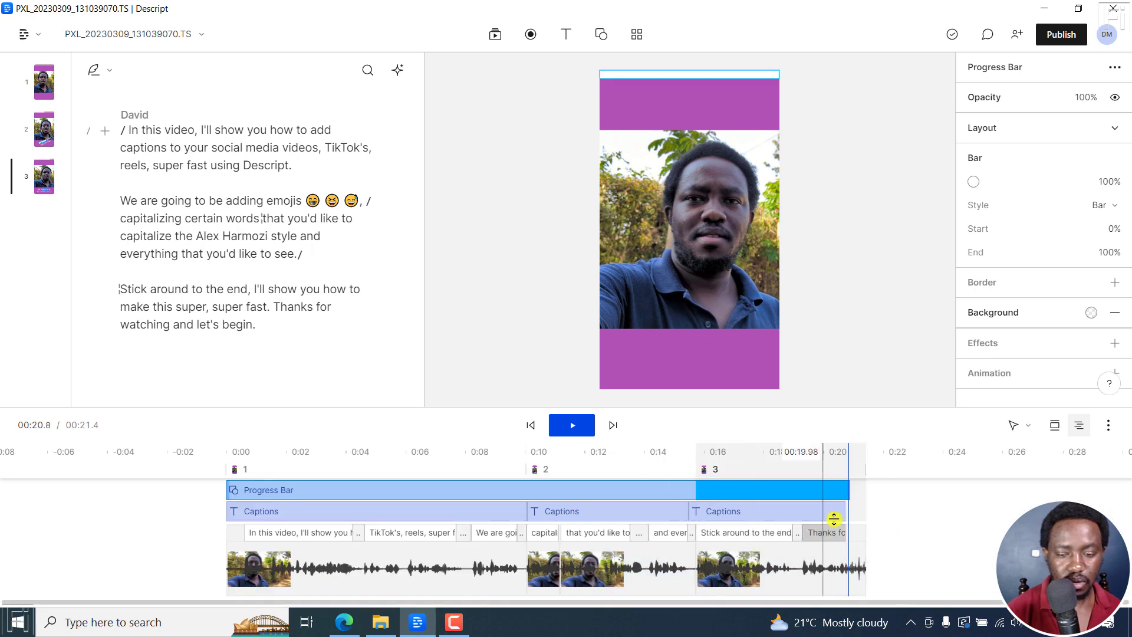
pyautogui.moveTo(847, 489); pyautogui.dragTo(843, 490)
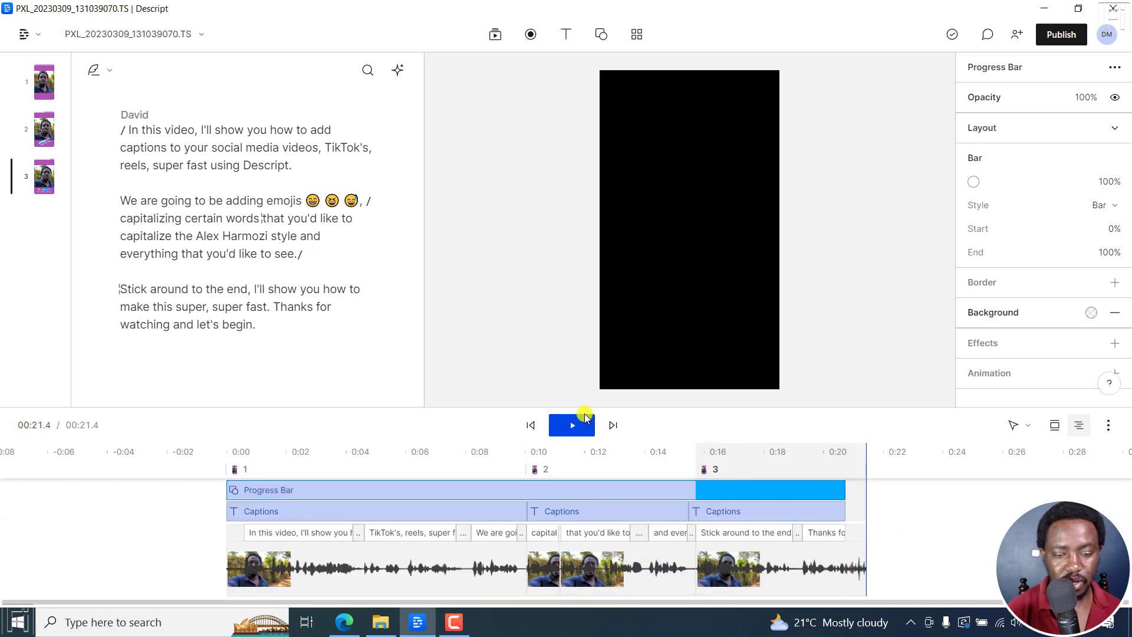
pyautogui.click(531, 425)
pyautogui.press('space')
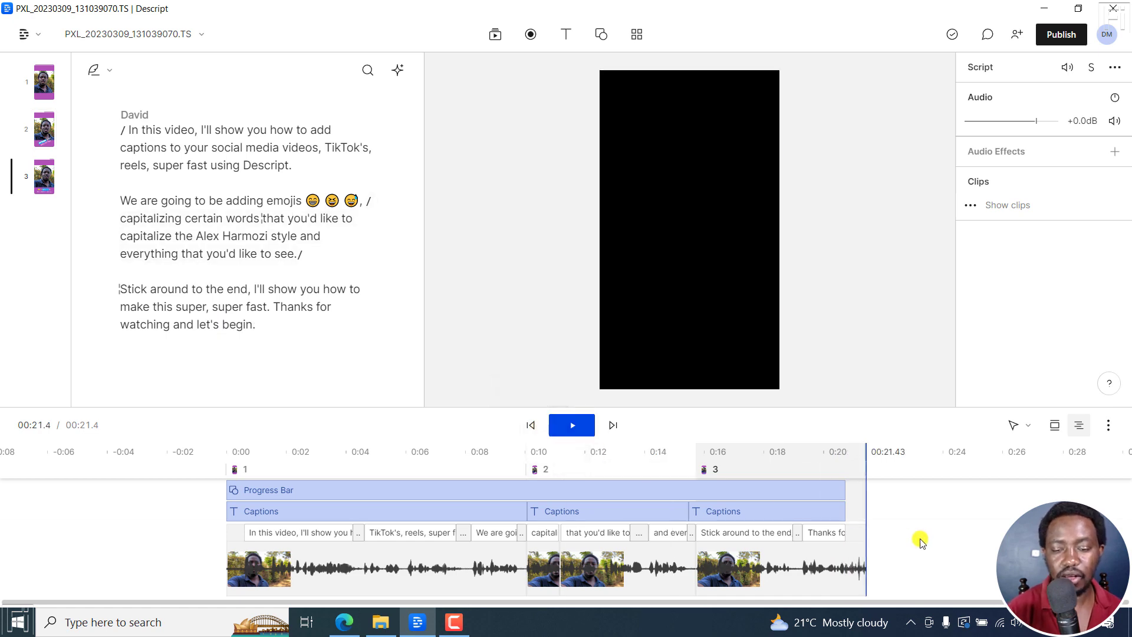
pyautogui.click(644, 468)
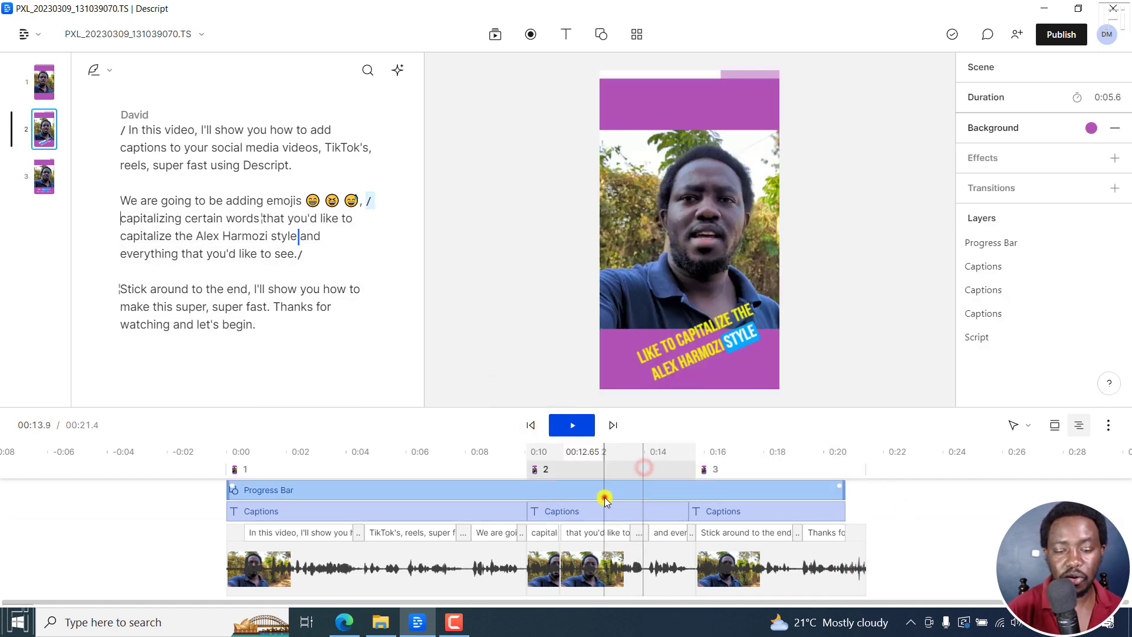
pyautogui.click(604, 496)
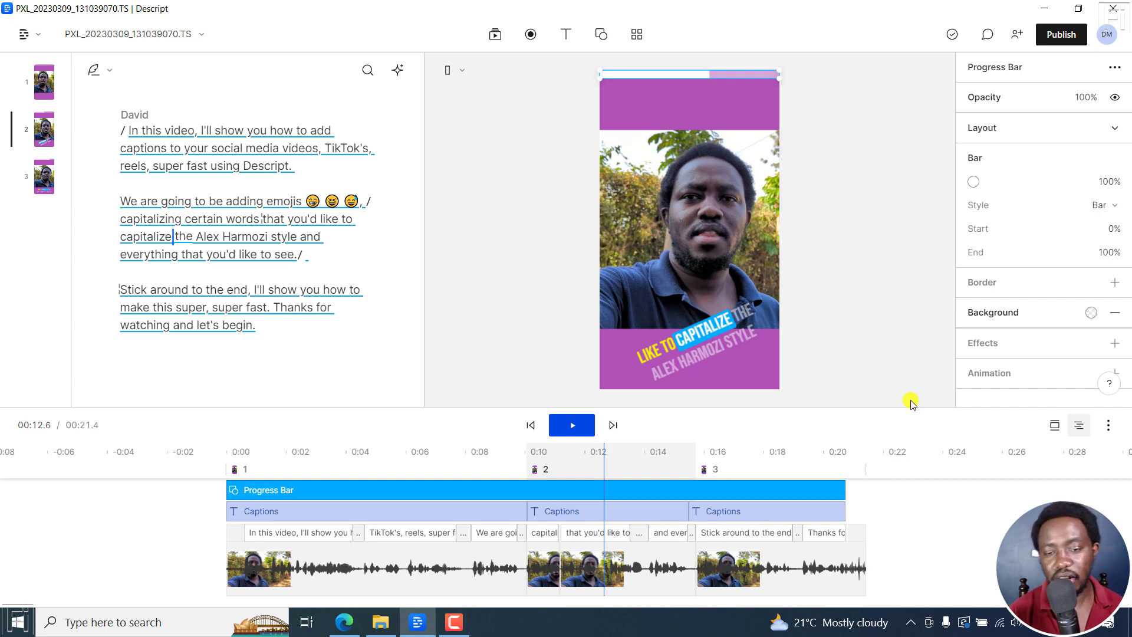
pyautogui.click(601, 35)
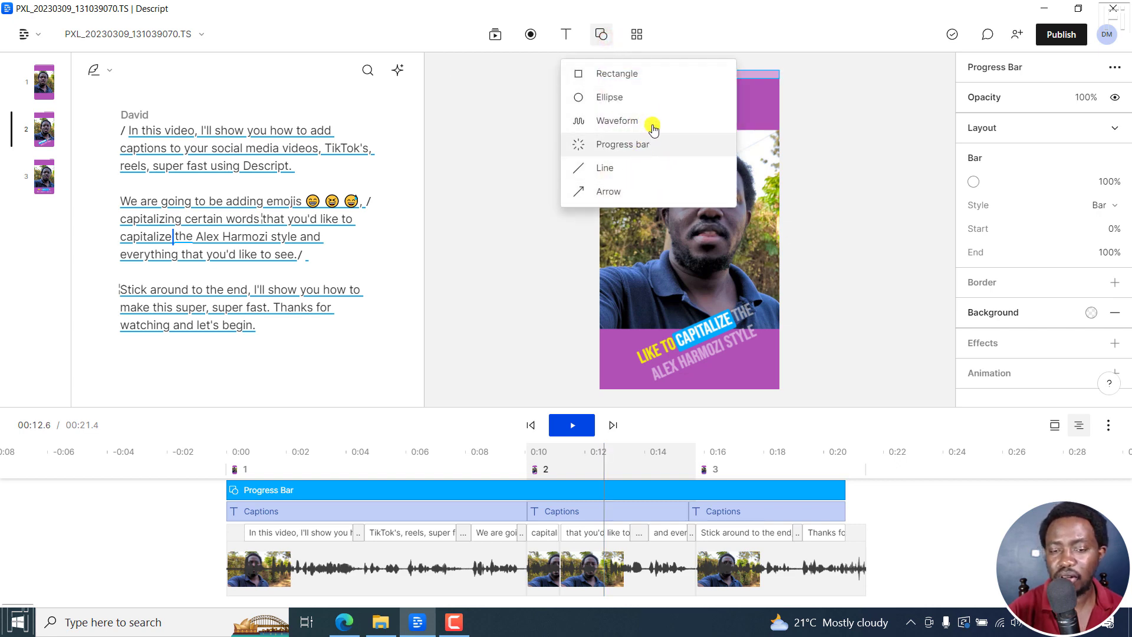
pyautogui.click(846, 116)
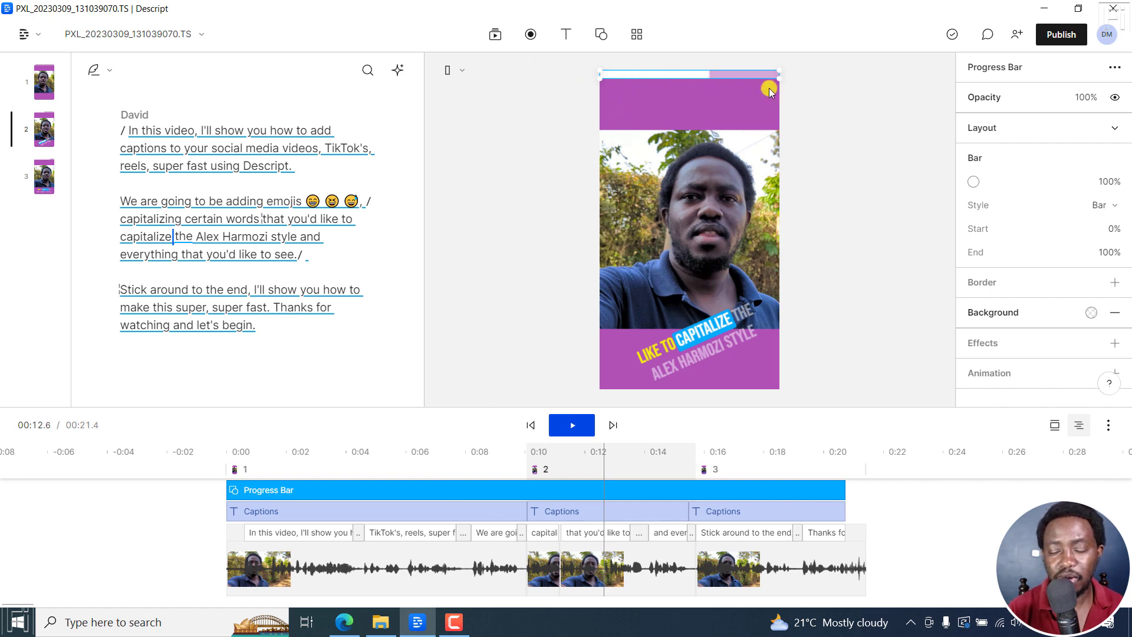
pyautogui.click(601, 33)
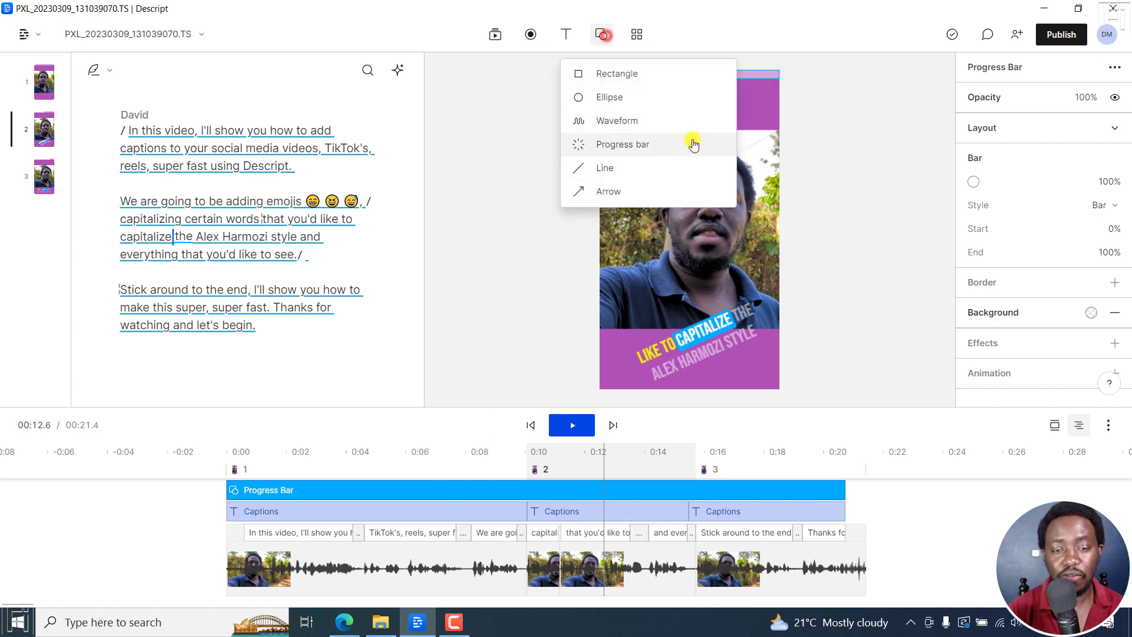
pyautogui.click(864, 101)
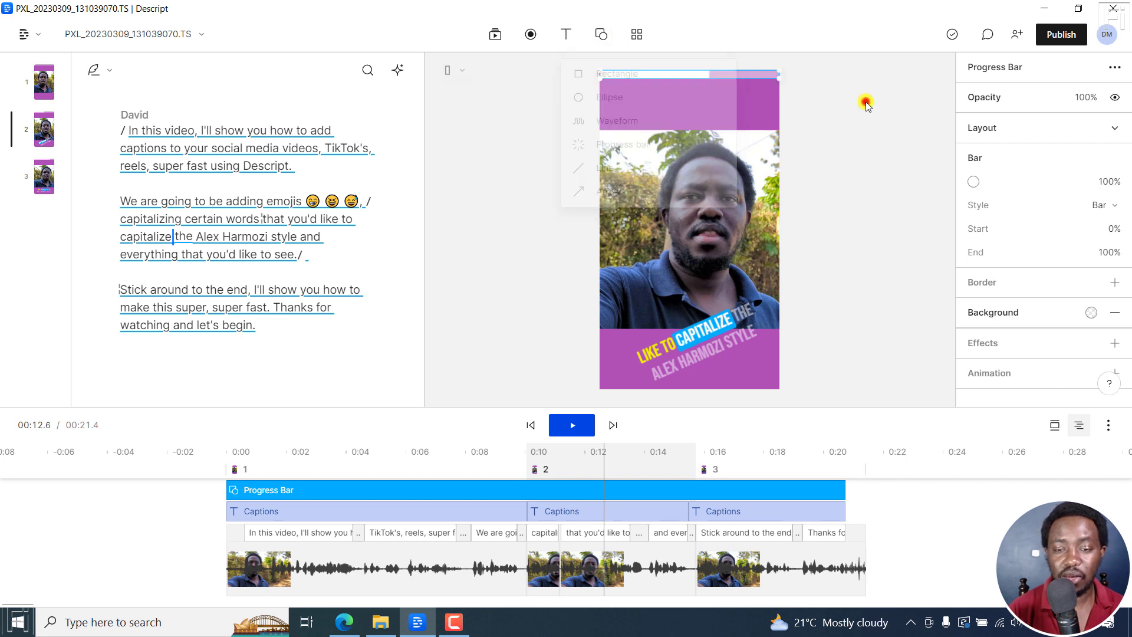
# - Export the current composition as an MP4 video named "Social Media" in the Downloads folder
pyautogui.click(1042, 35)
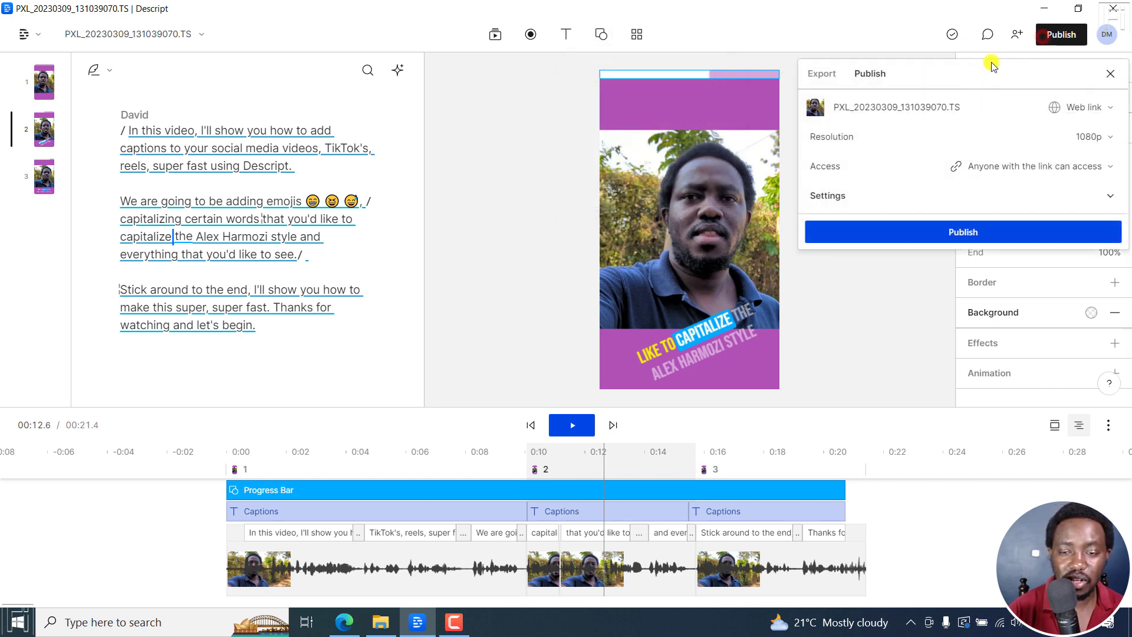
pyautogui.click(818, 73)
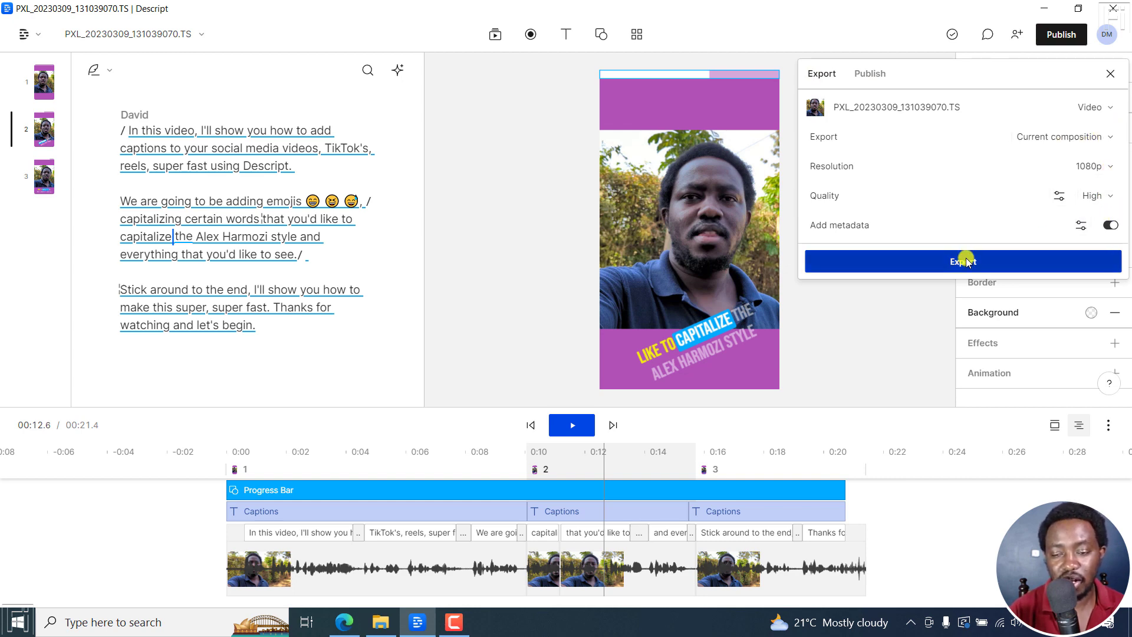
pyautogui.click(937, 262)
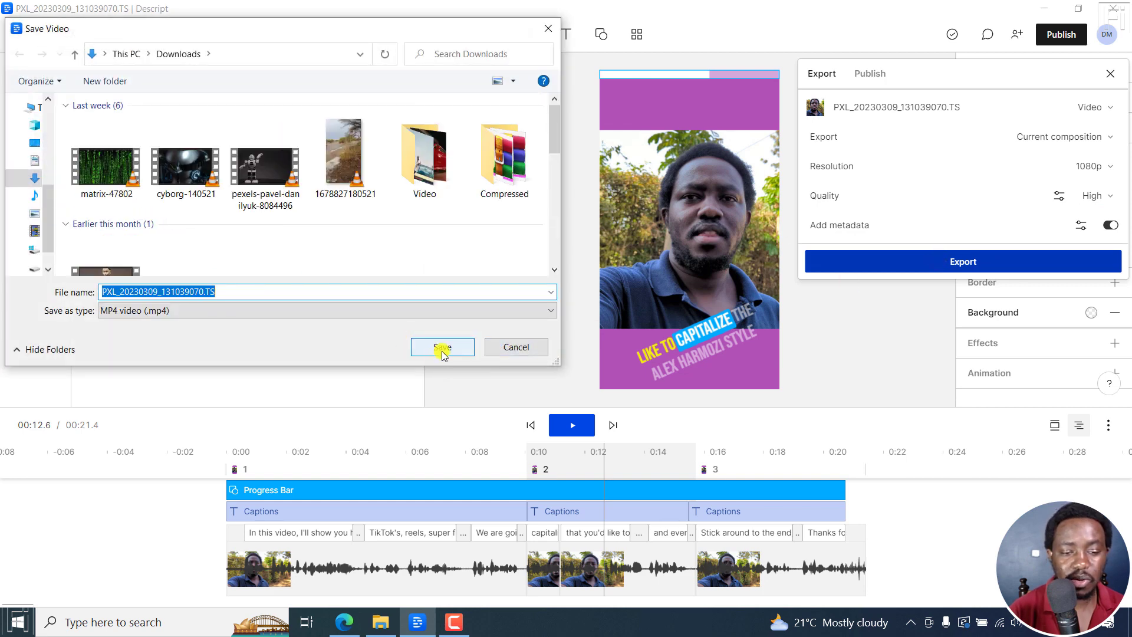
pyautogui.write('Social Media')
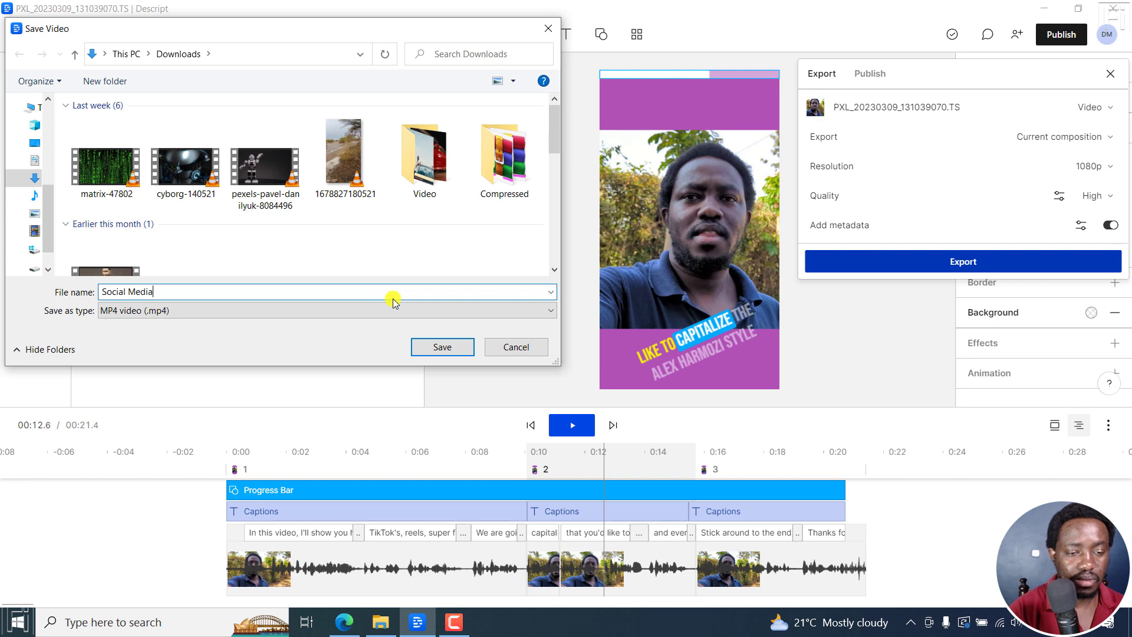
pyautogui.press('Return')
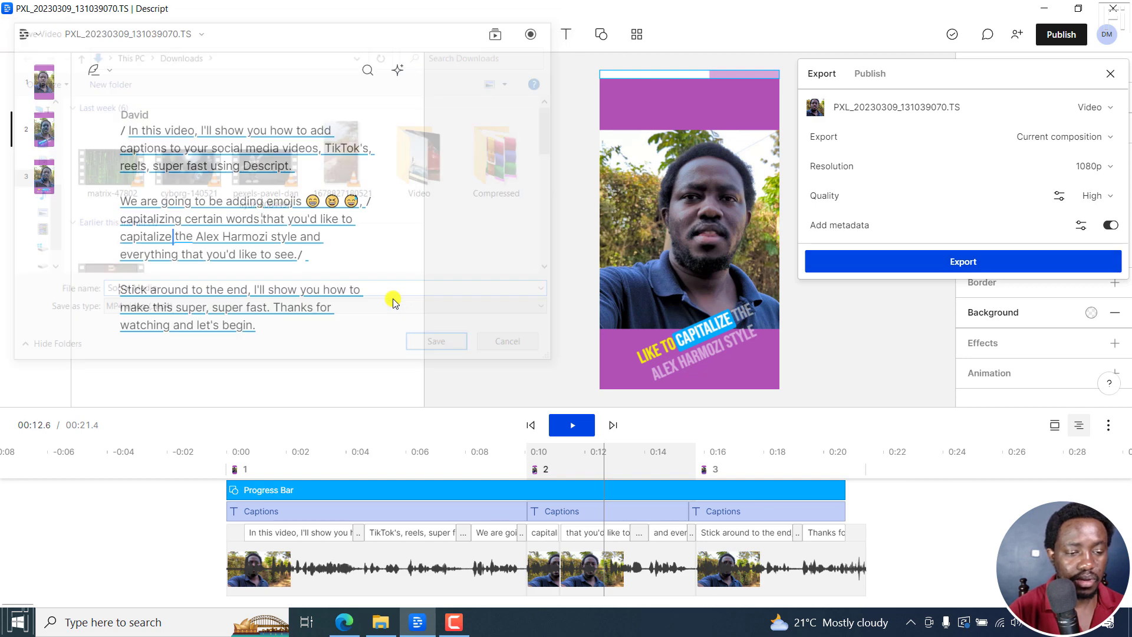